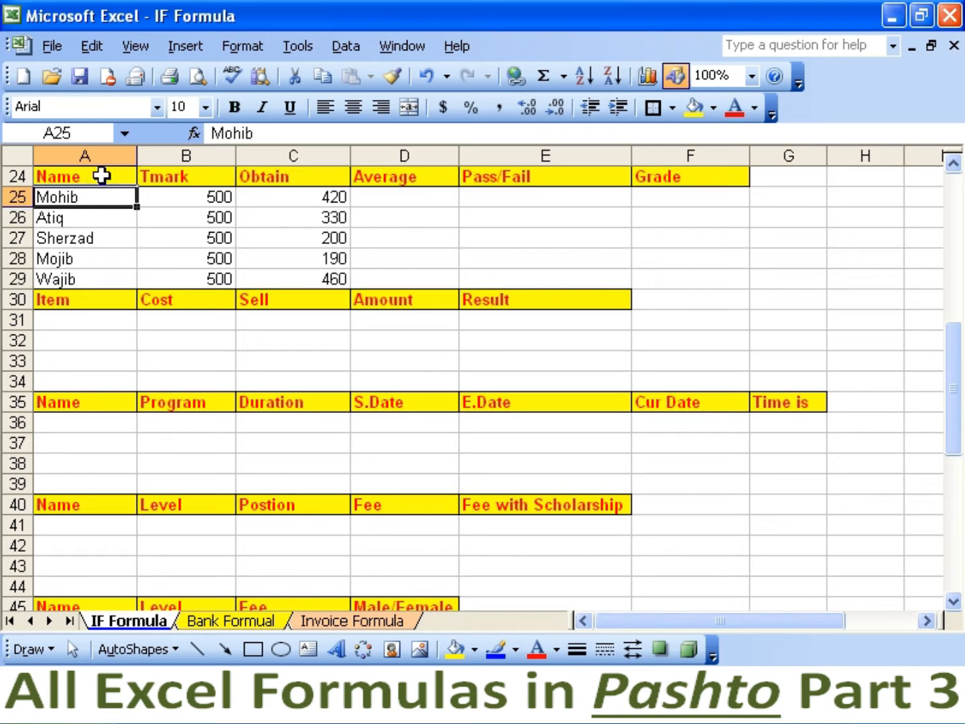
# Review the marks: Mohib 420 of 500, Atiq 330 of 500, Sherzad 200 of 500.
pyautogui.click(432, 236)
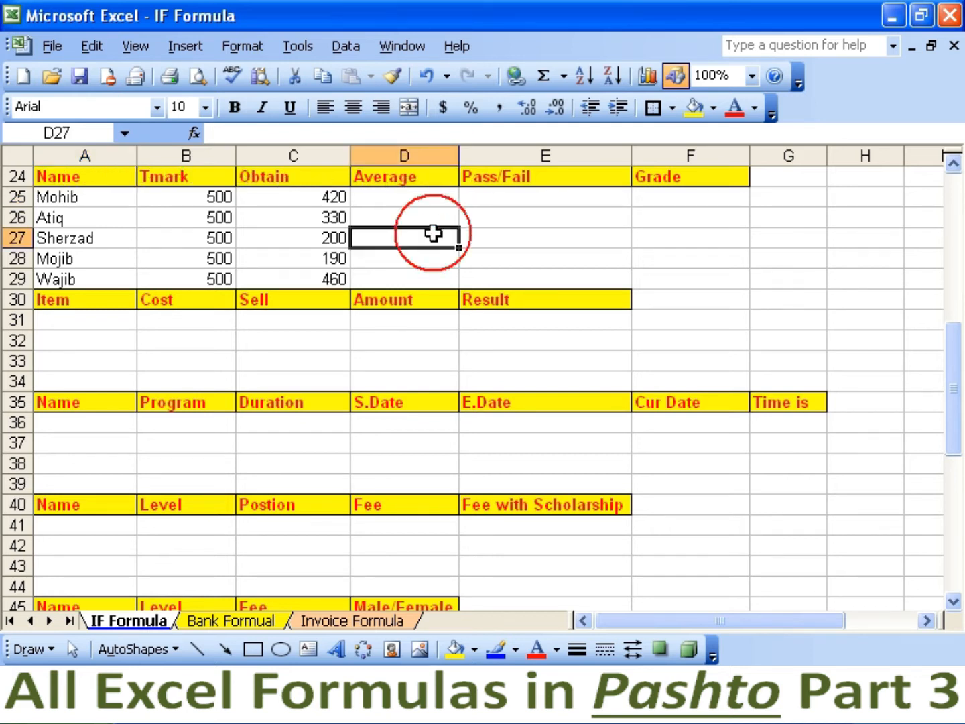
pyautogui.click(422, 199)
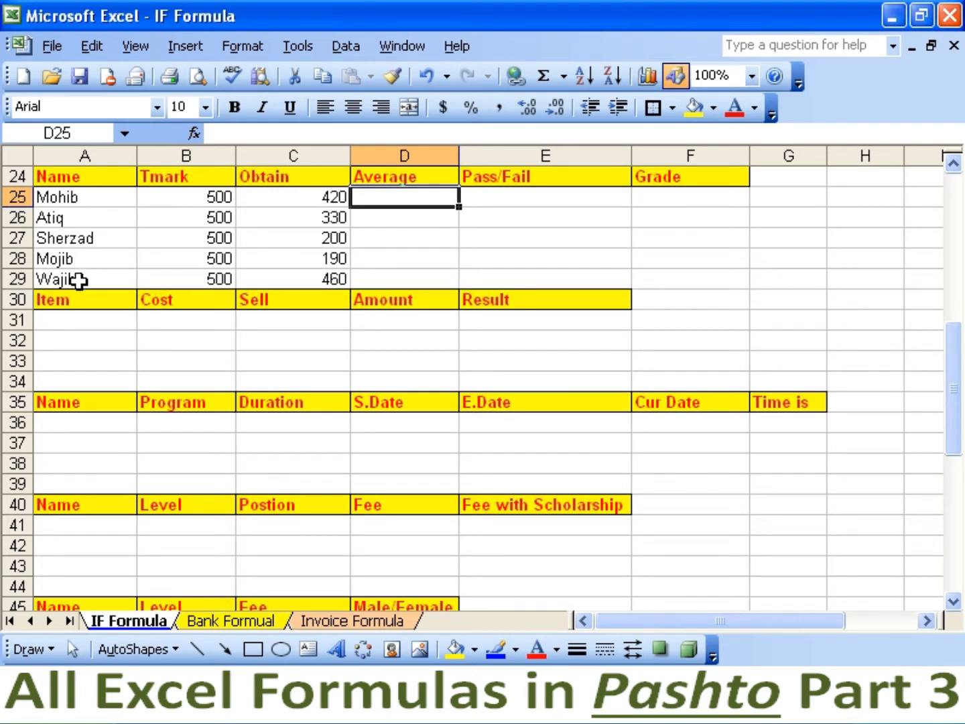
pyautogui.click(199, 201)
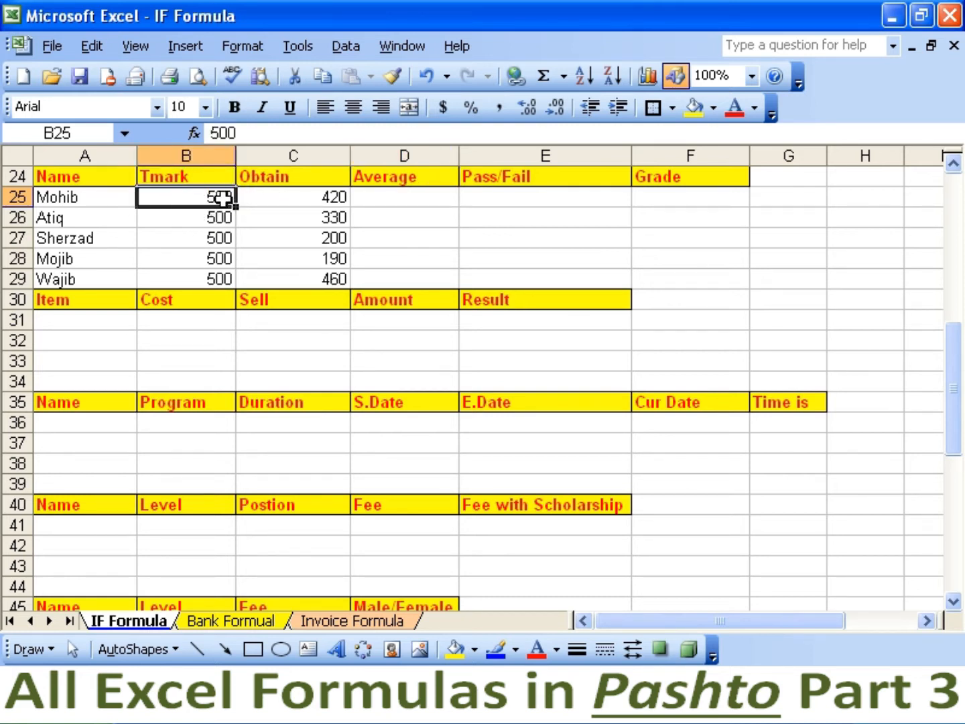
pyautogui.click(309, 197)
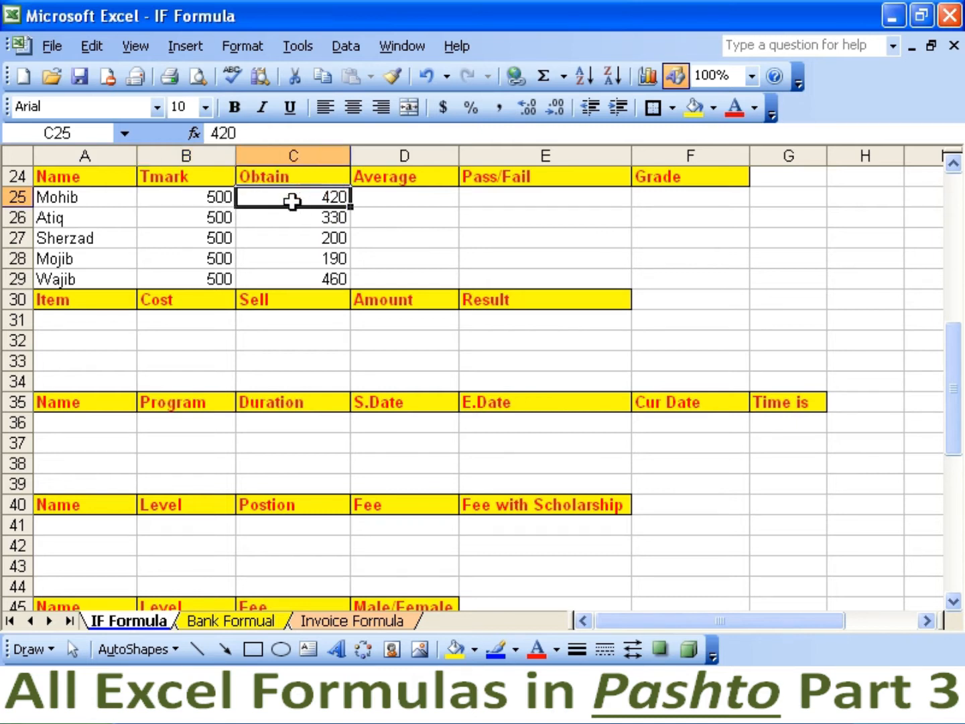
pyautogui.click(132, 216)
pyautogui.click(182, 216)
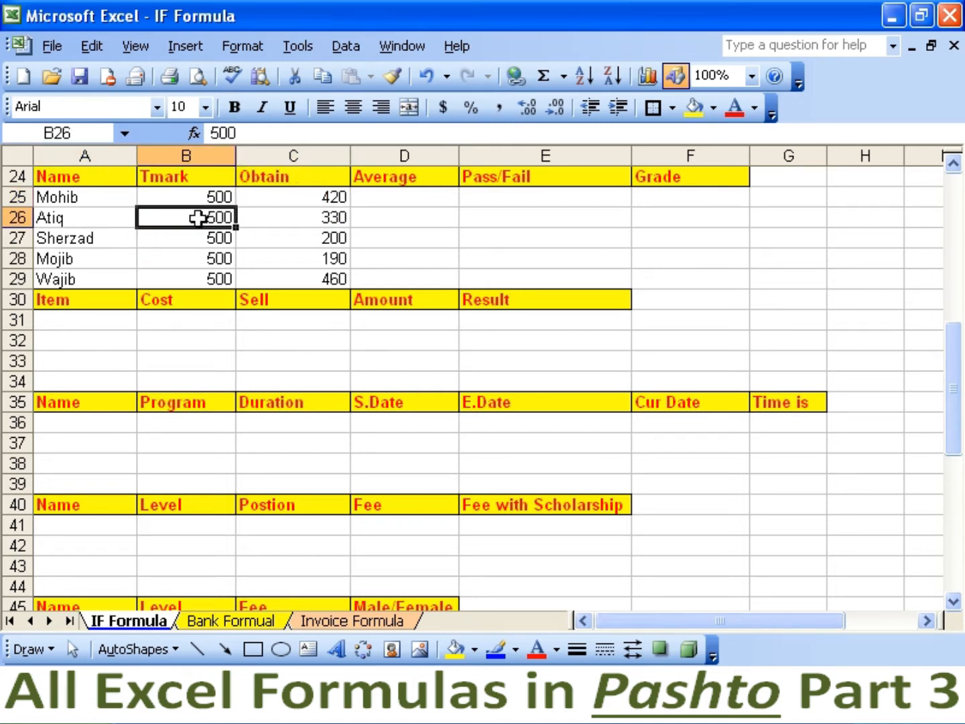
pyautogui.click(299, 222)
pyautogui.click(107, 238)
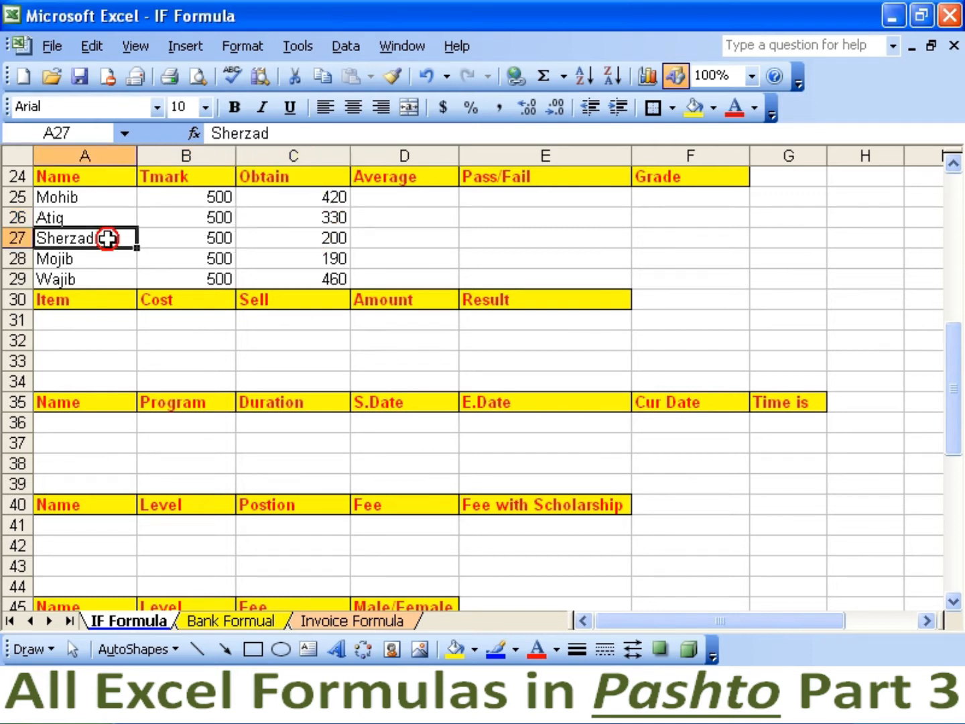
pyautogui.click(197, 240)
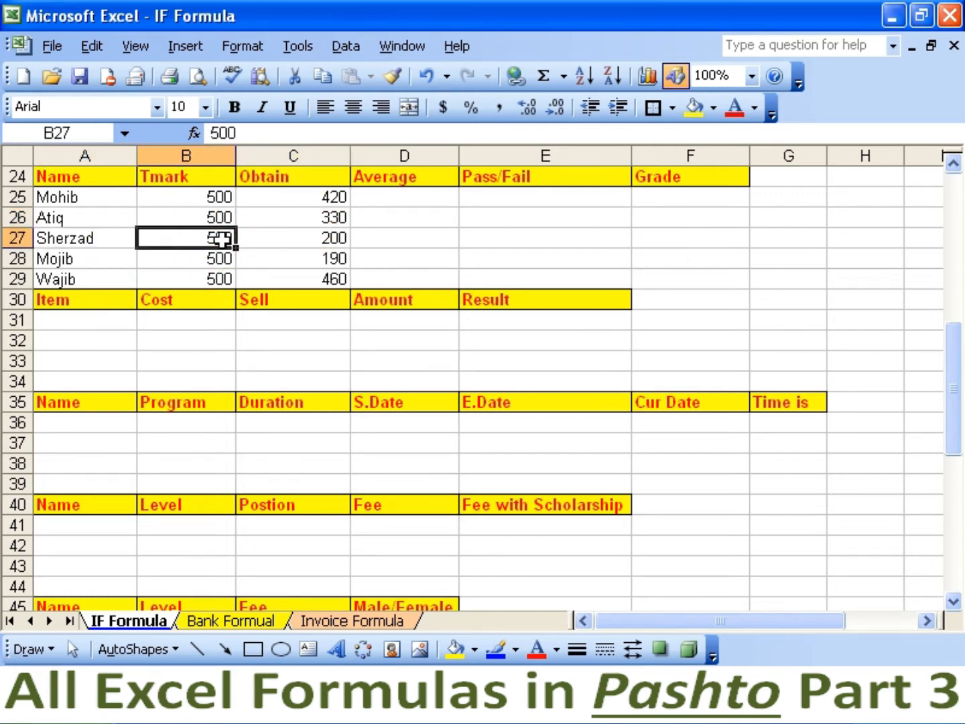
pyautogui.click(290, 239)
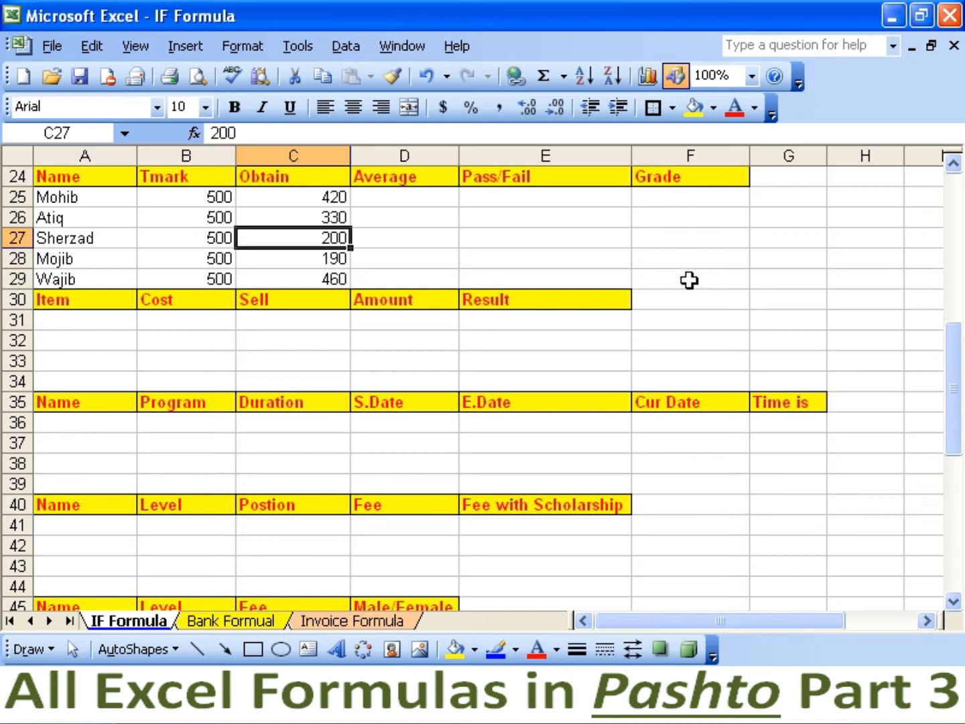
# Enter =C25*100/B25 in D25 and copy it to D29, giving averages 84, 66, 40, 38, 92.
pyautogui.click(399, 197)
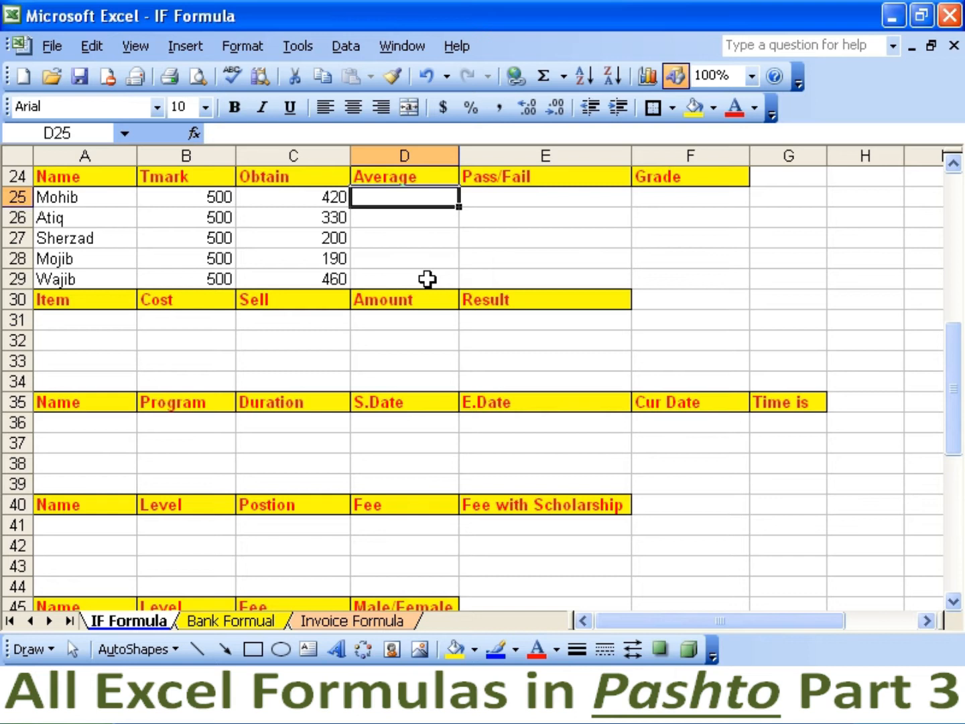
pyautogui.write('=')
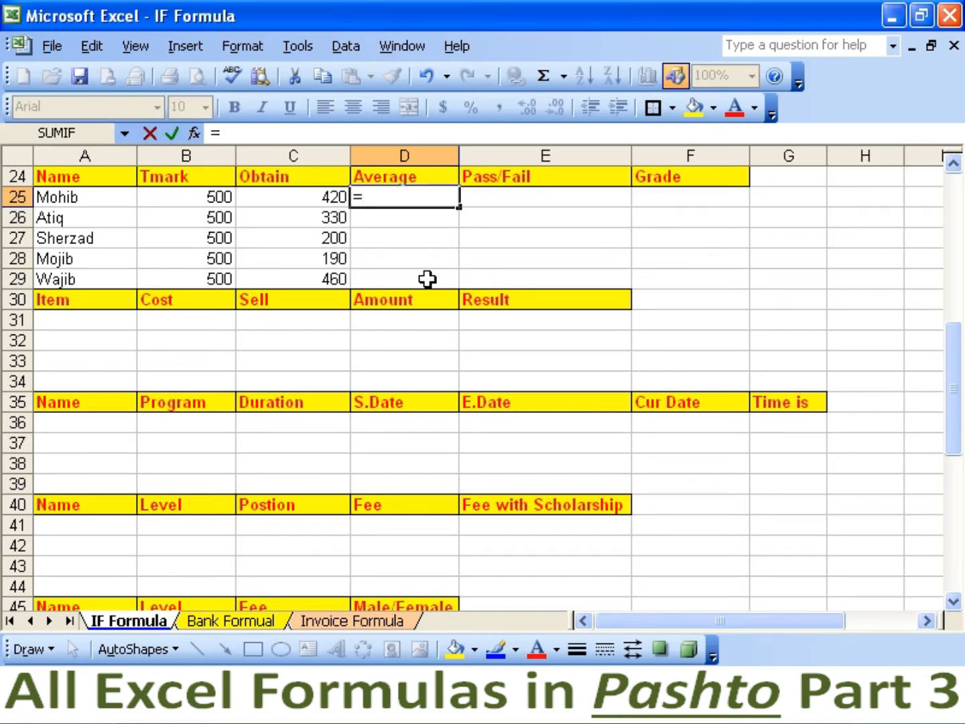
pyautogui.click(315, 200)
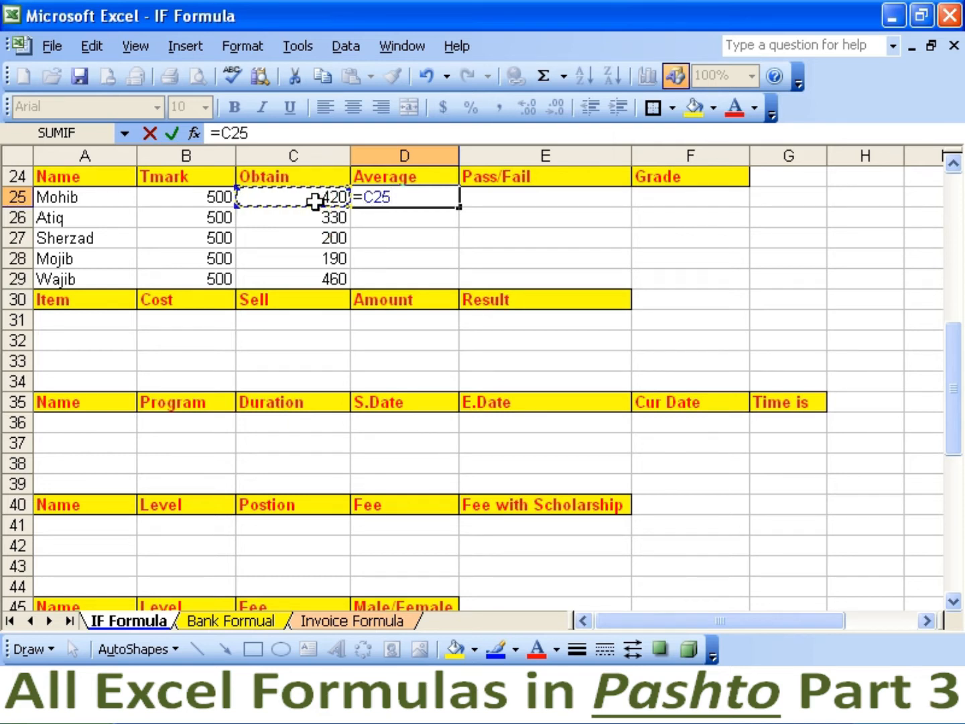
pyautogui.write('*100/')
pyautogui.click(225, 199)
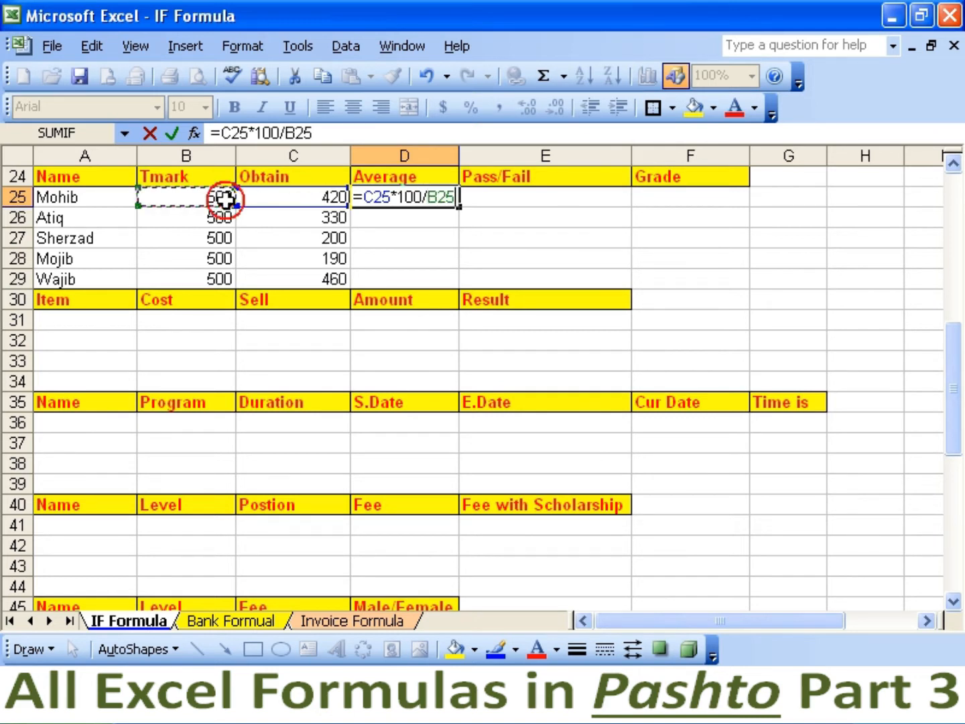
pyautogui.press('Return')
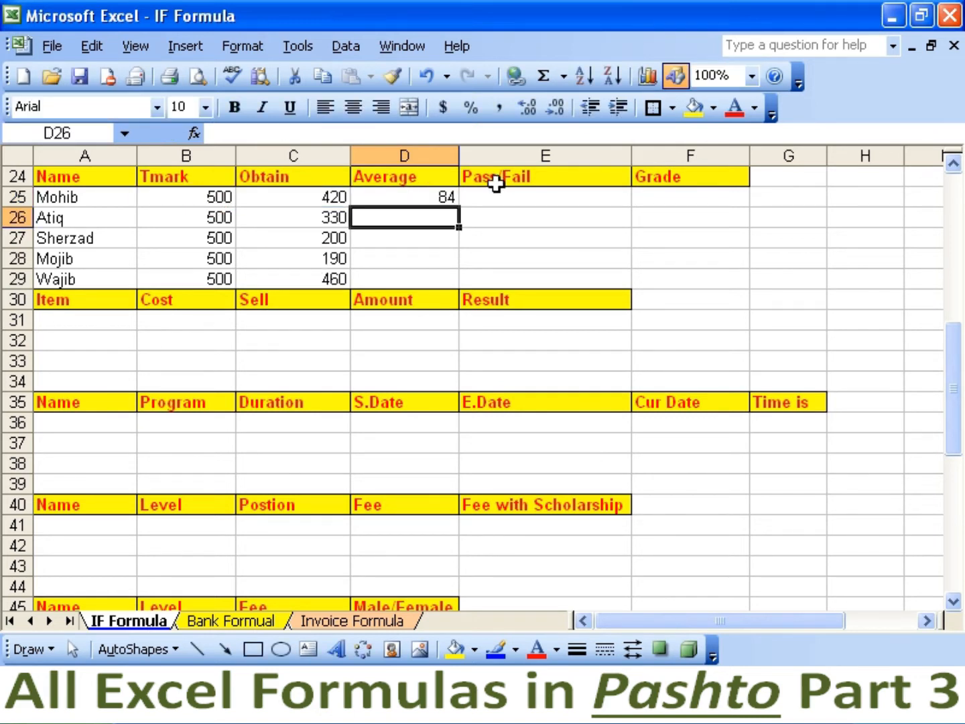
pyautogui.click(446, 199)
pyautogui.moveTo(459, 207); pyautogui.dragTo(460, 282)
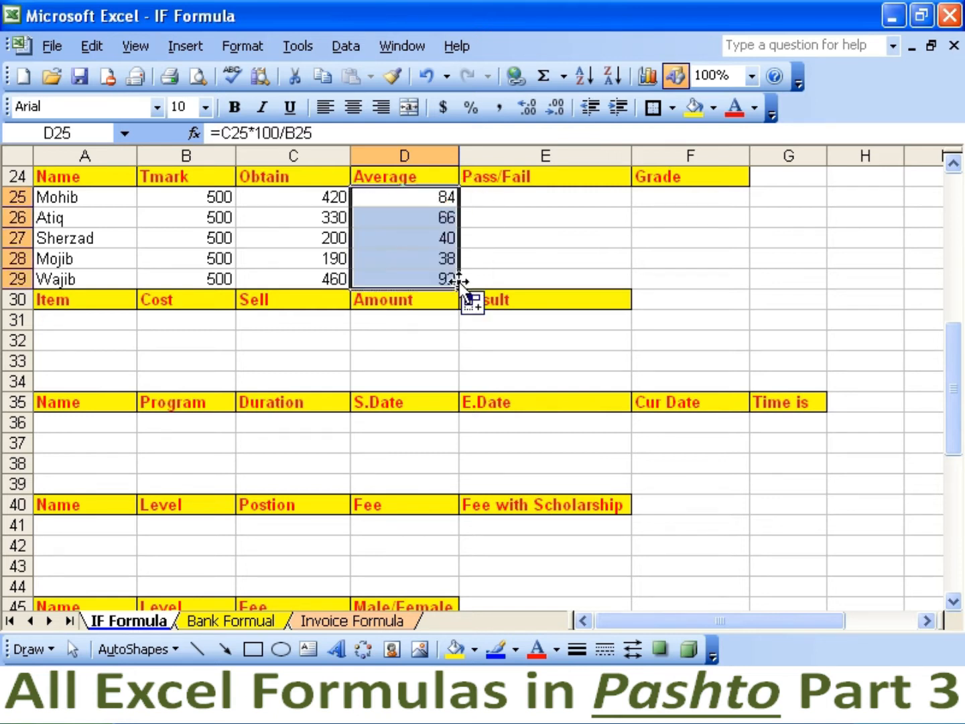
pyautogui.click(515, 200)
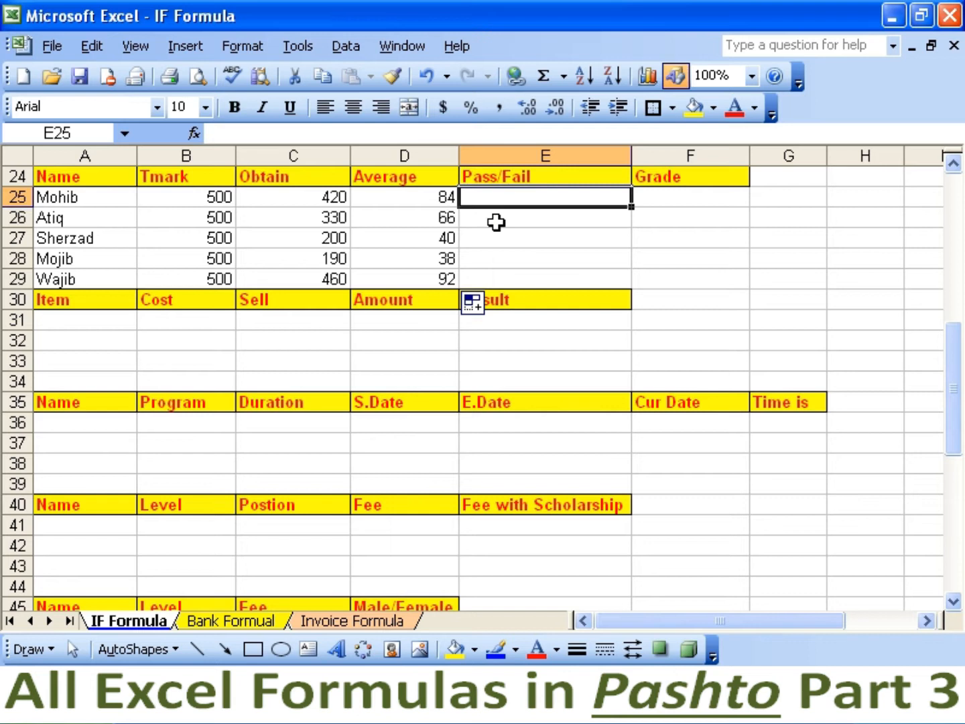
# Enter an IF formula testing D25>49 in E25, accepting Excel's correction, which shows PASS,"FAIL.
pyautogui.write('=IF(')
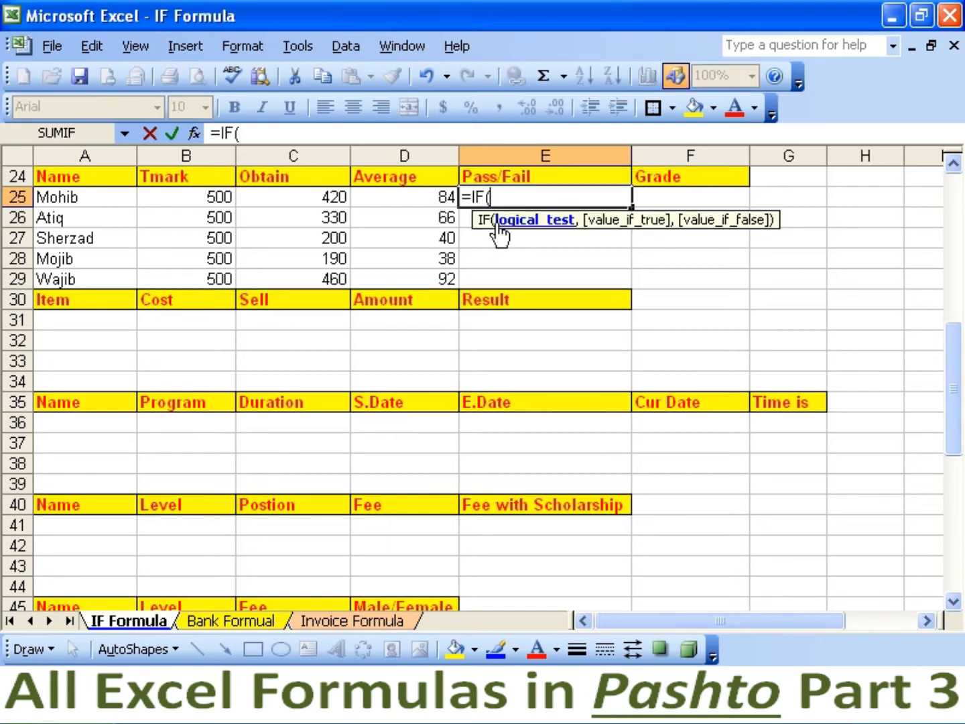
pyautogui.write('D25')
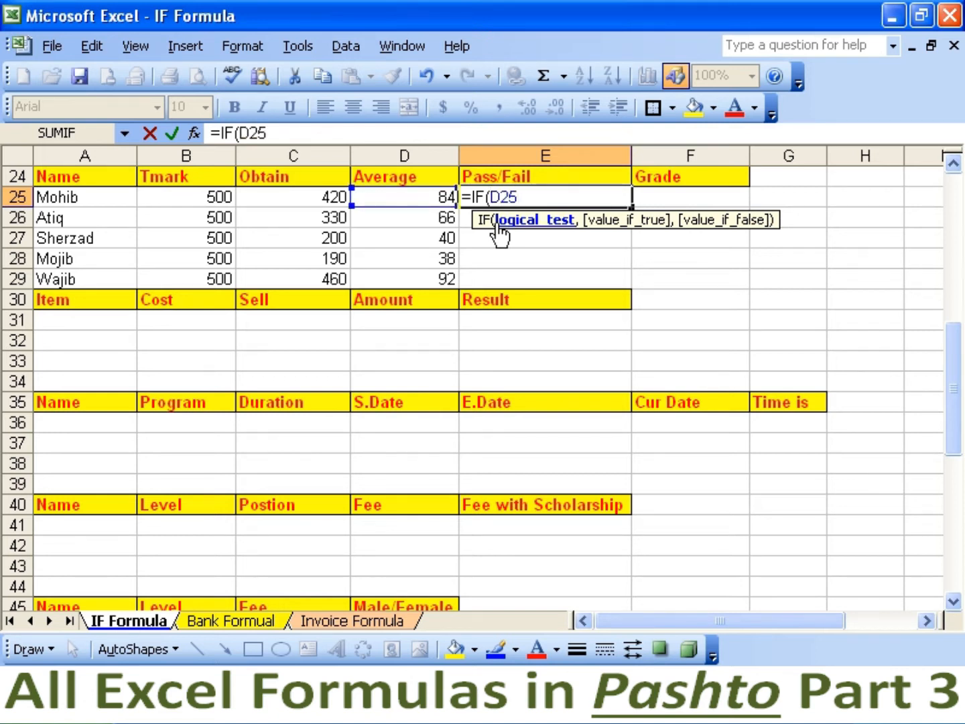
pyautogui.write('>49,"')
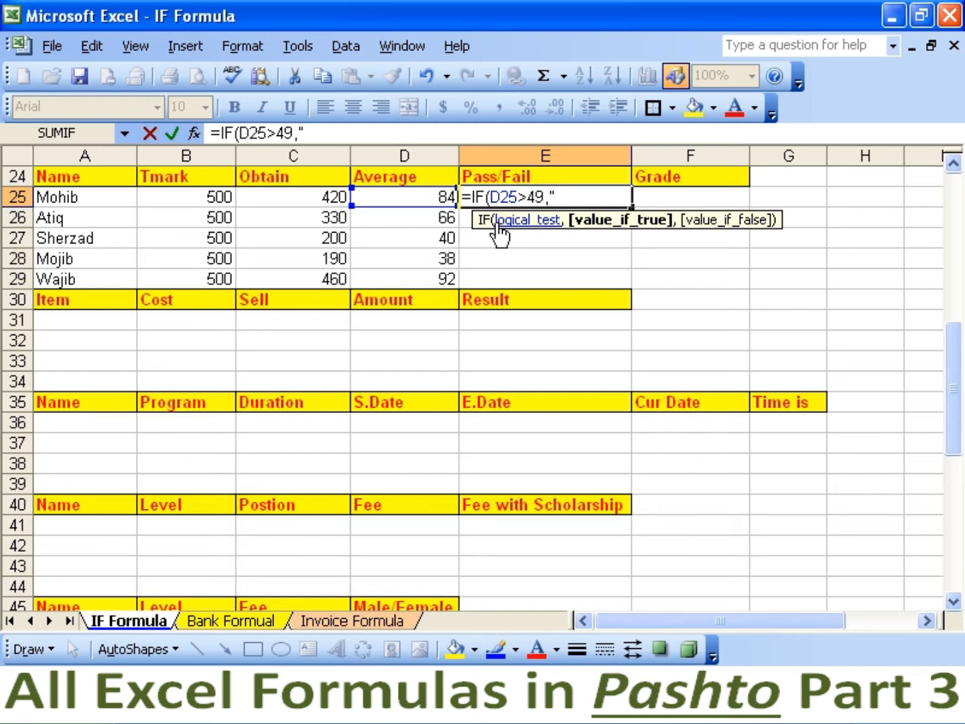
pyautogui.write('PASS,"')
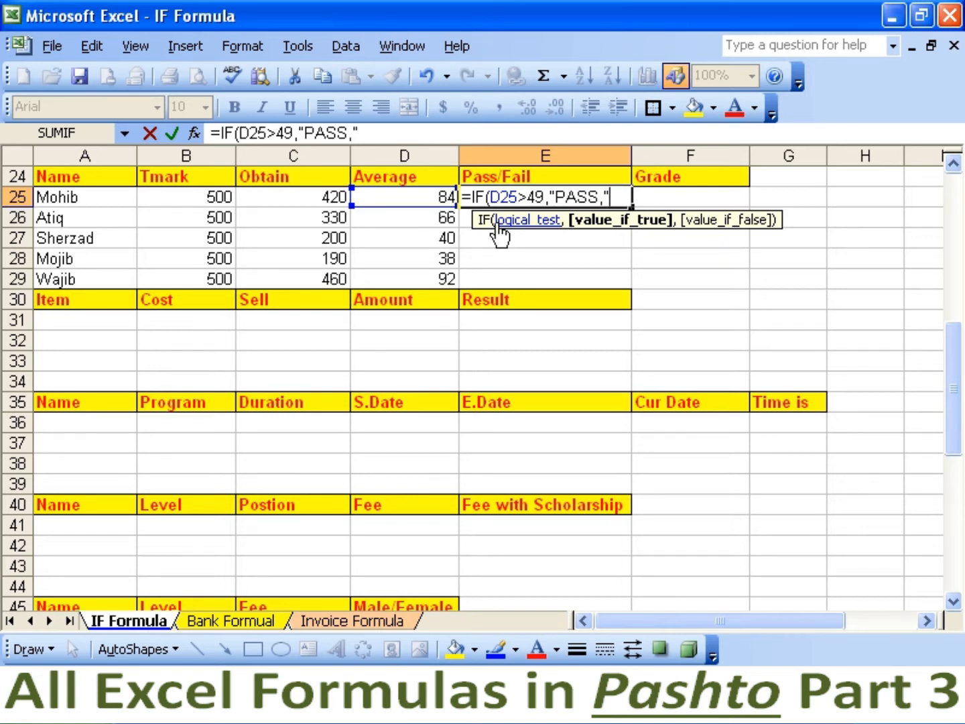
pyautogui.write('FAIL")')
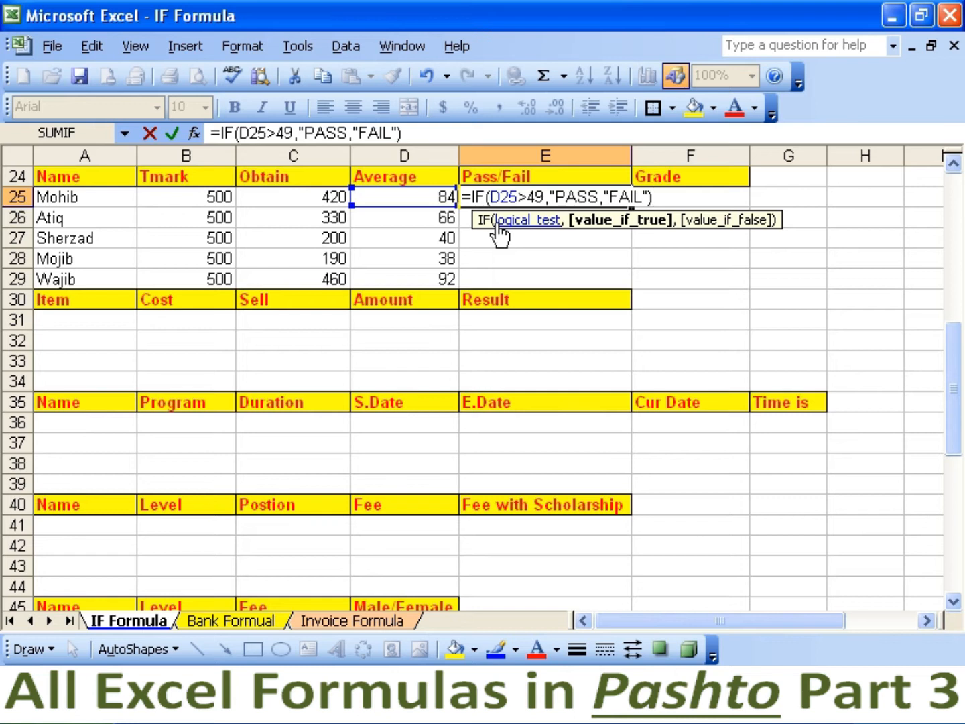
pyautogui.press('Return')
pyautogui.press('Return')
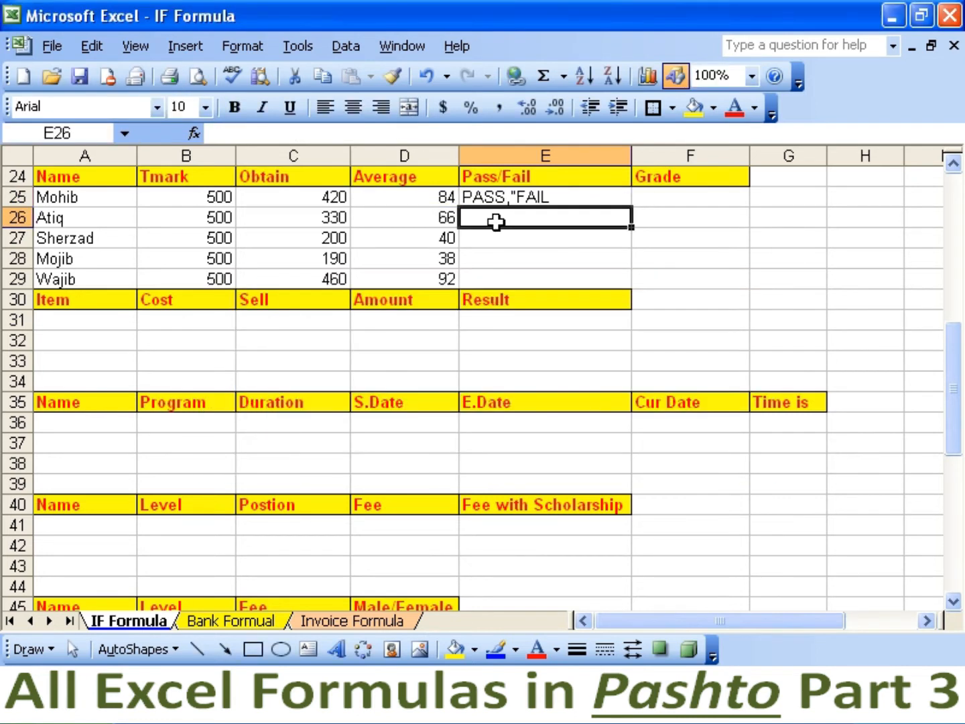
pyautogui.press('Up')
# Re-enter =IF(D25>49,"pass","fail") in E25 and copy it down through E29.
pyautogui.write('=')
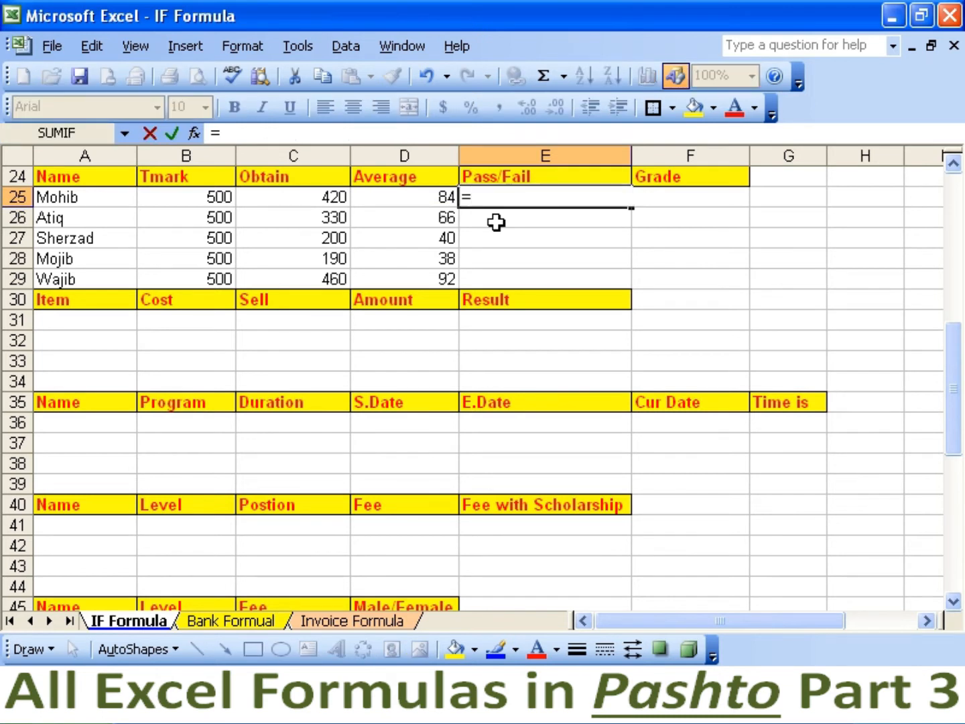
pyautogui.write('if(d')
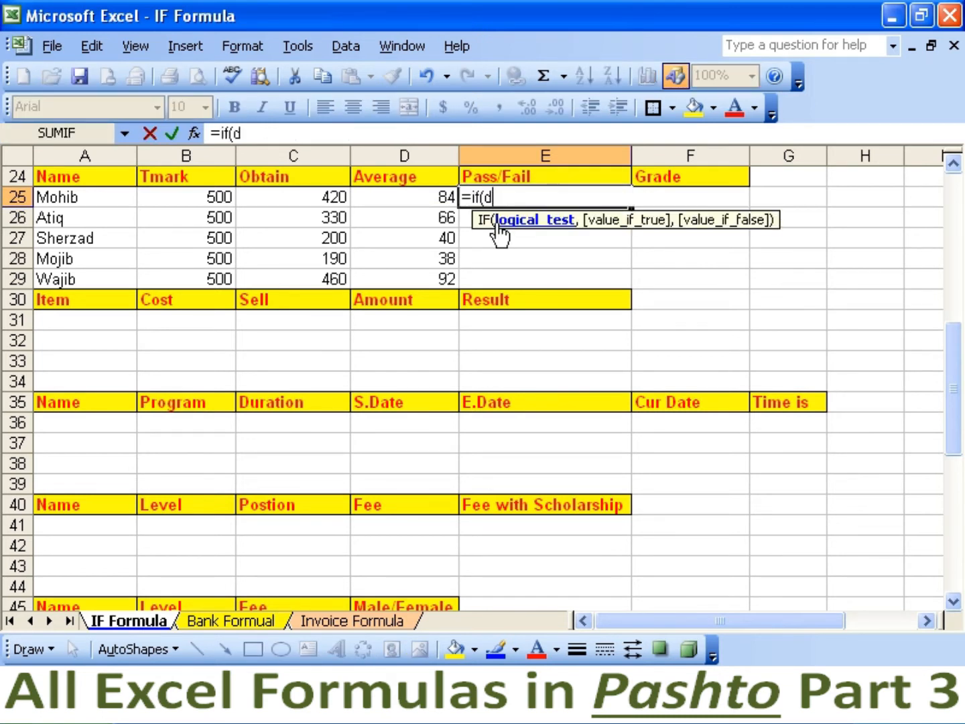
pyautogui.write('25>49,"pa')
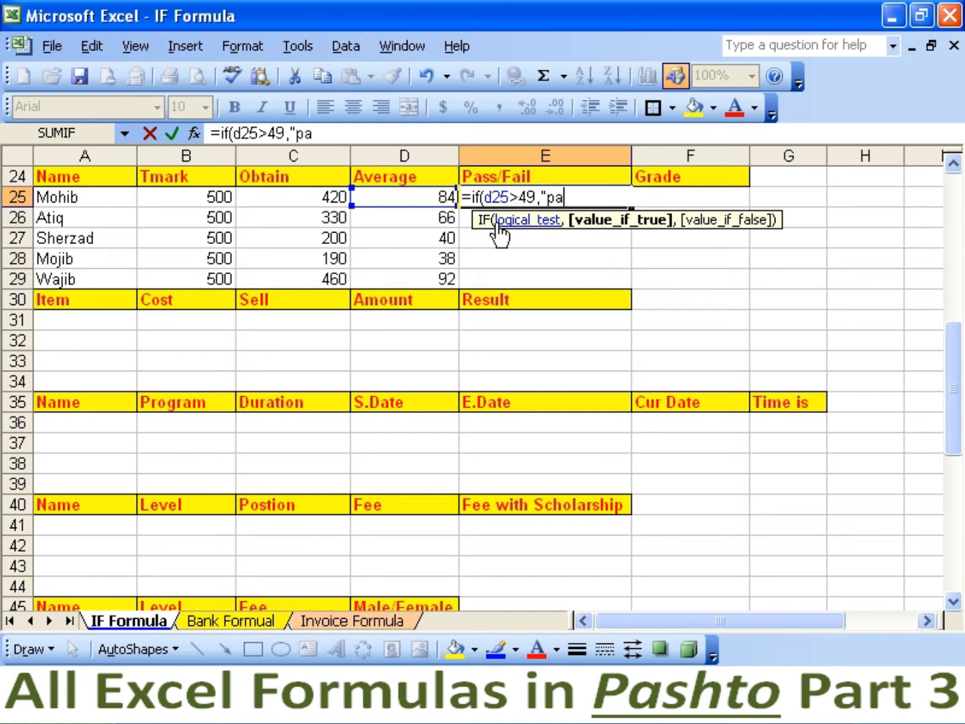
pyautogui.write('ss",')
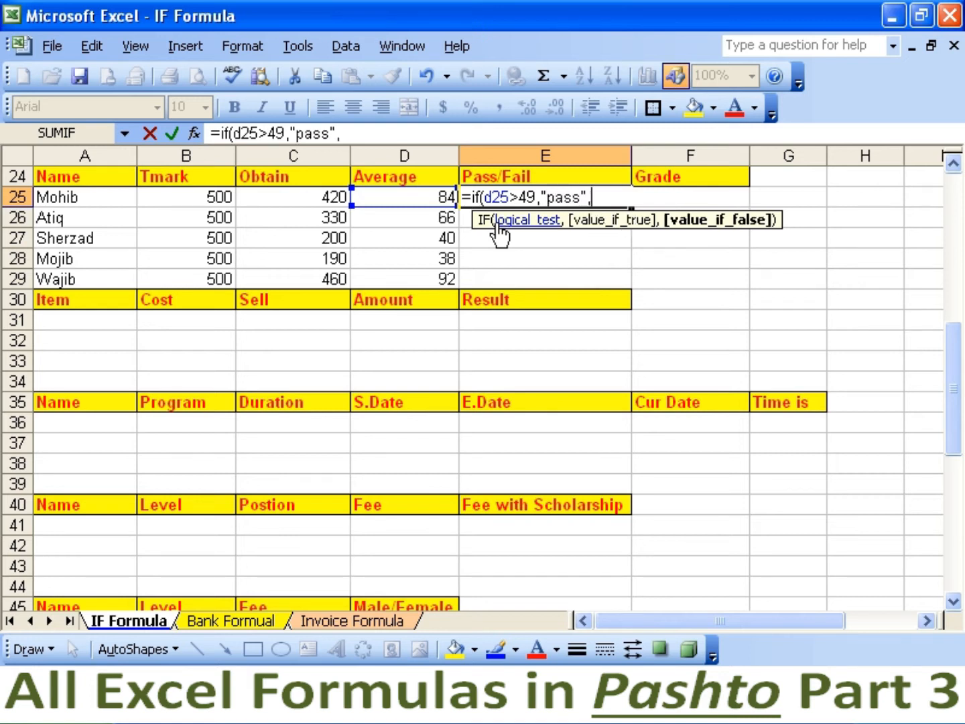
pyautogui.write('"fail")')
pyautogui.press('Return')
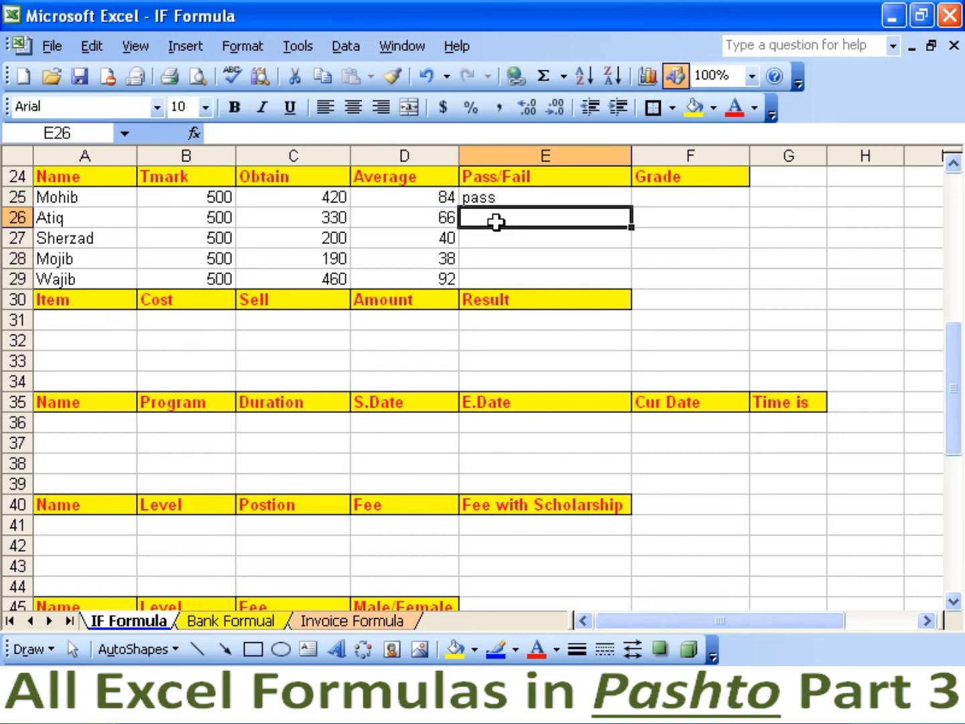
pyautogui.click(603, 197)
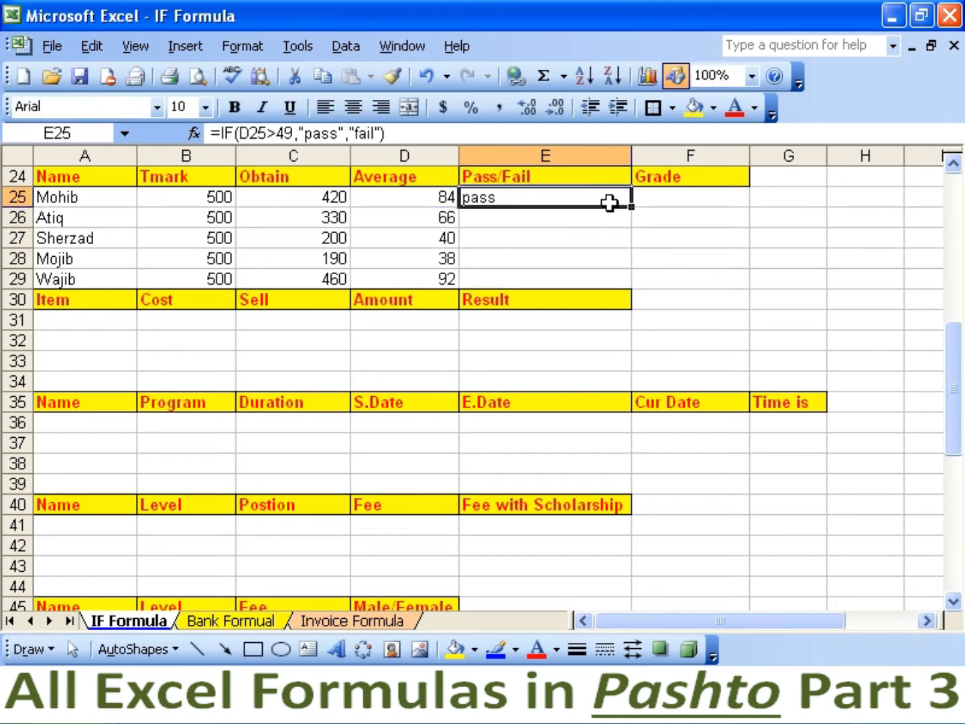
pyautogui.moveTo(631, 206); pyautogui.dragTo(621, 282)
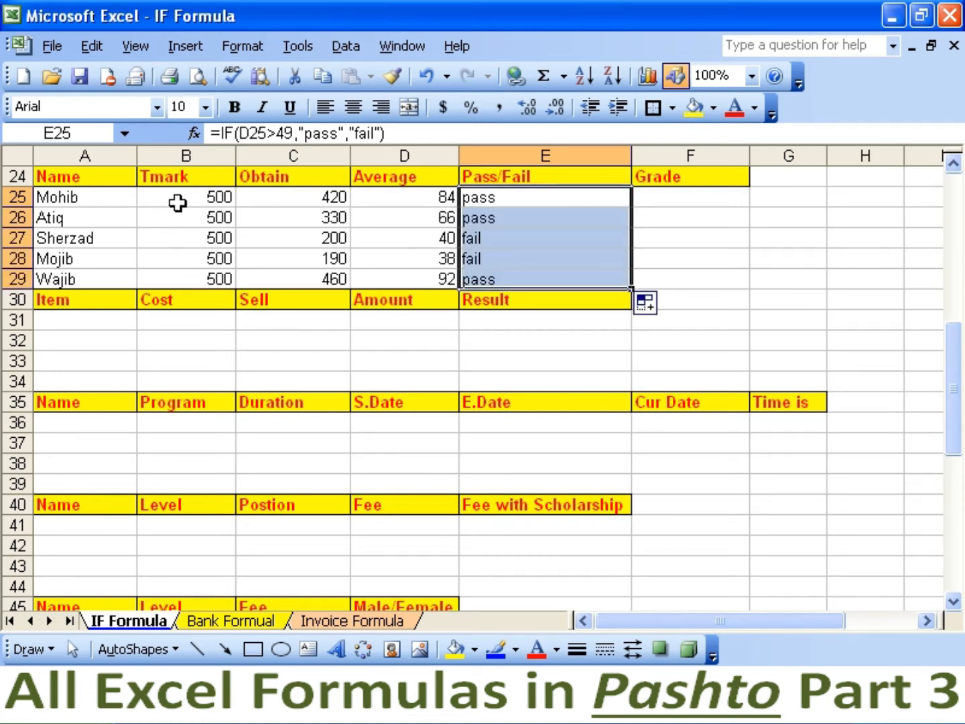
pyautogui.click(295, 202)
pyautogui.click(371, 195)
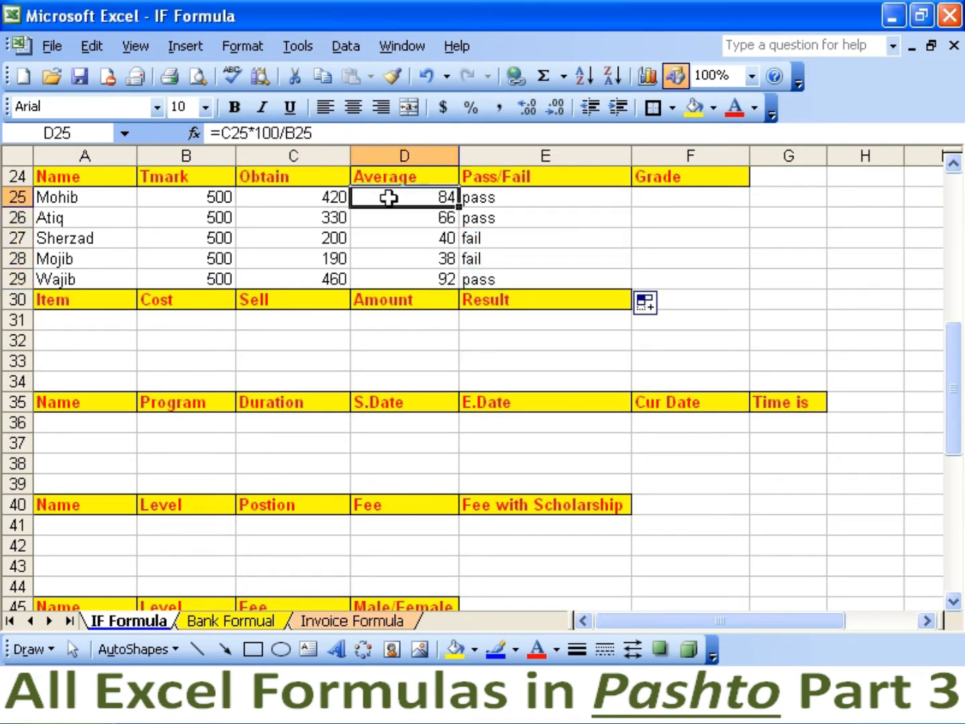
pyautogui.click(484, 197)
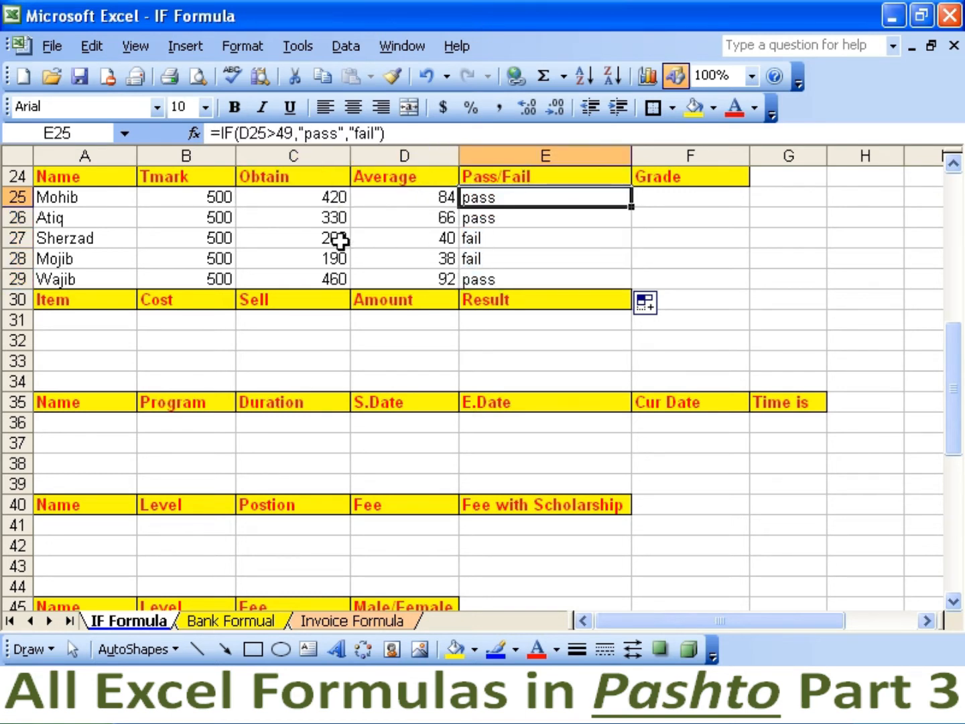
pyautogui.click(197, 242)
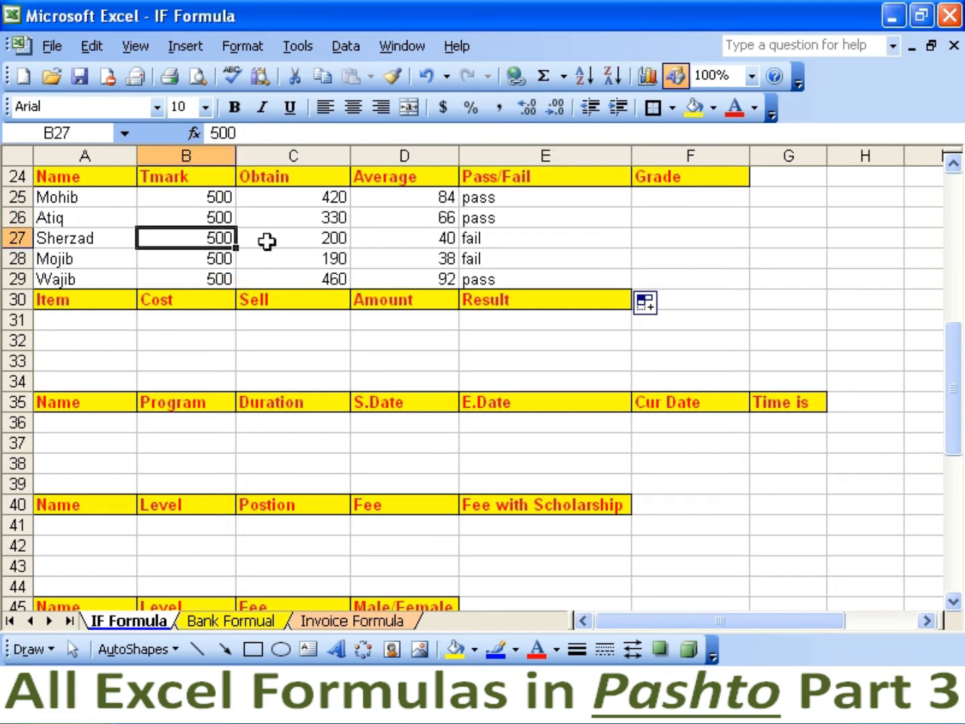
pyautogui.click(295, 240)
pyautogui.click(437, 241)
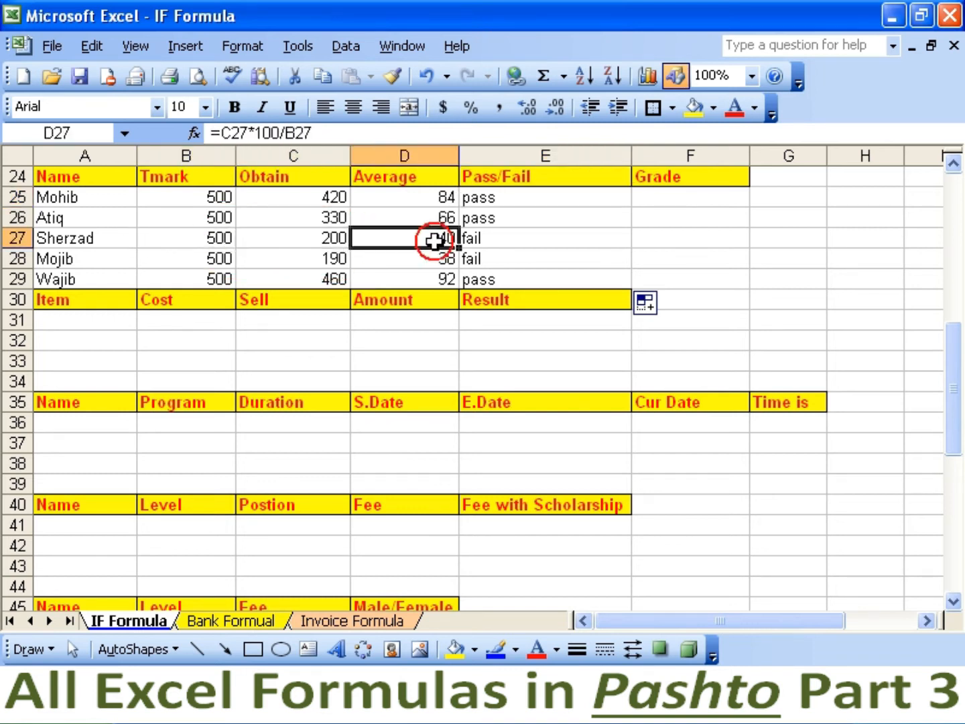
pyautogui.click(495, 240)
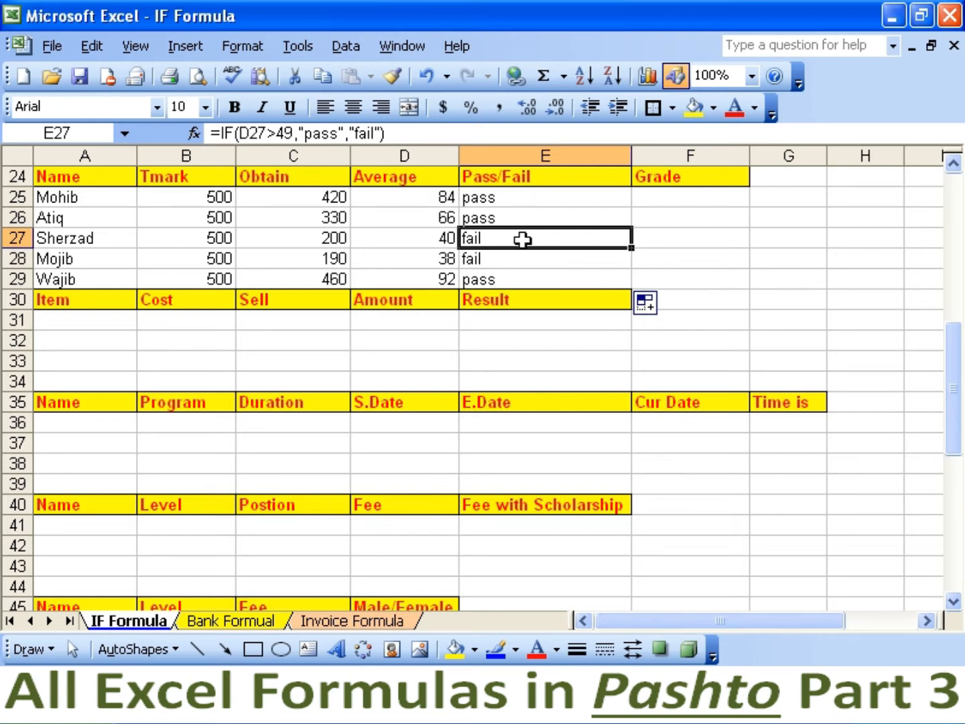
pyautogui.click(667, 204)
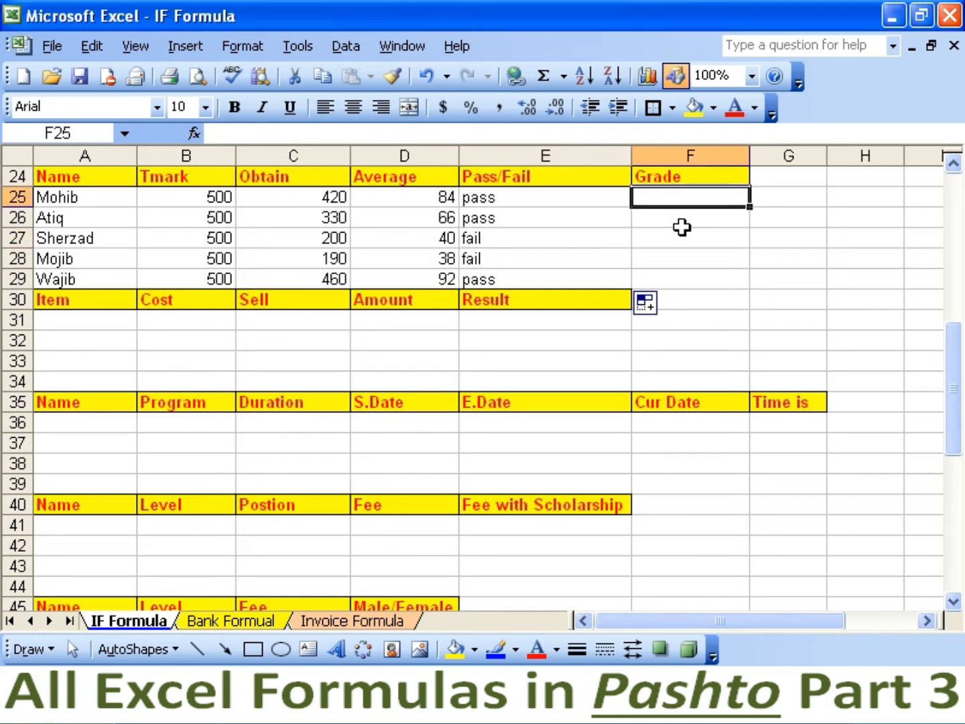
# Enter a nested IF in F25 grading A above 90, B above 80, C above 60, else No Grade.
pyautogui.write('=')
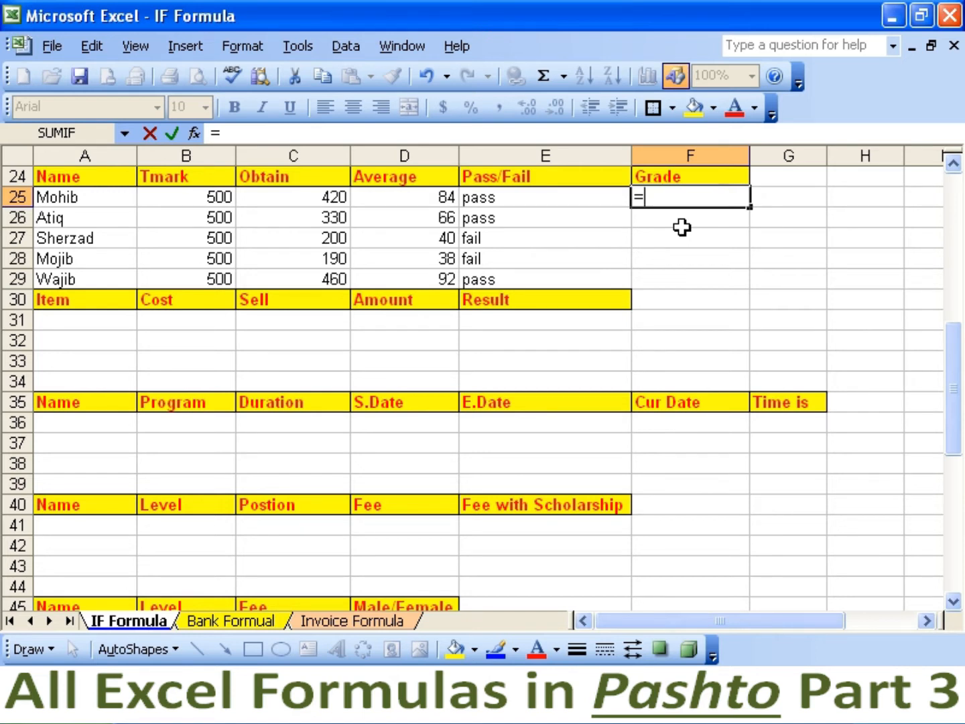
pyautogui.write('if(d2')
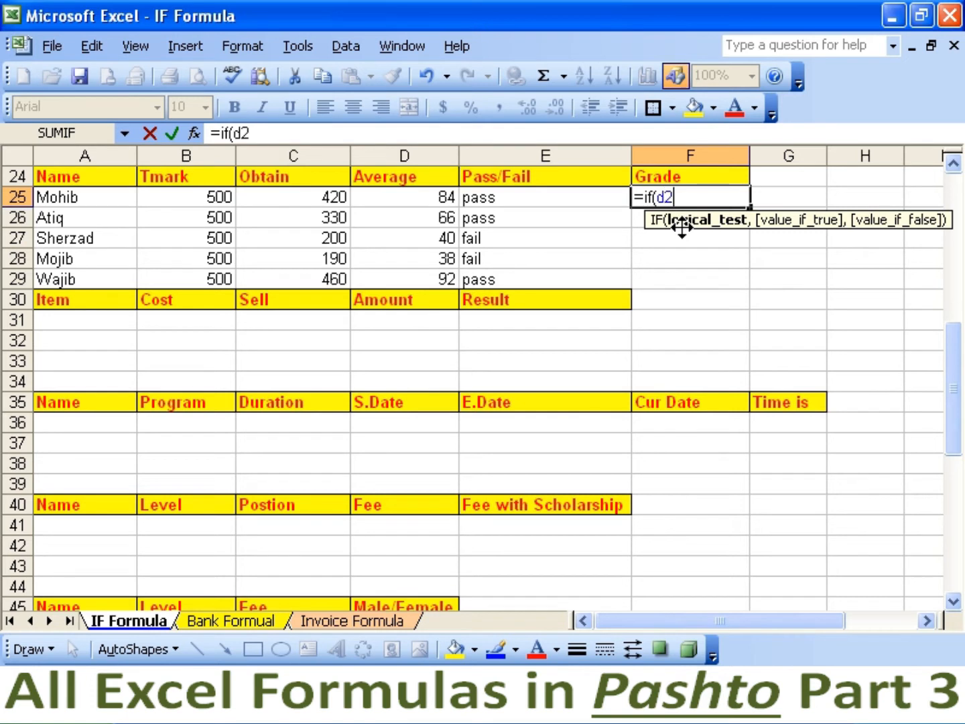
pyautogui.write('5>')
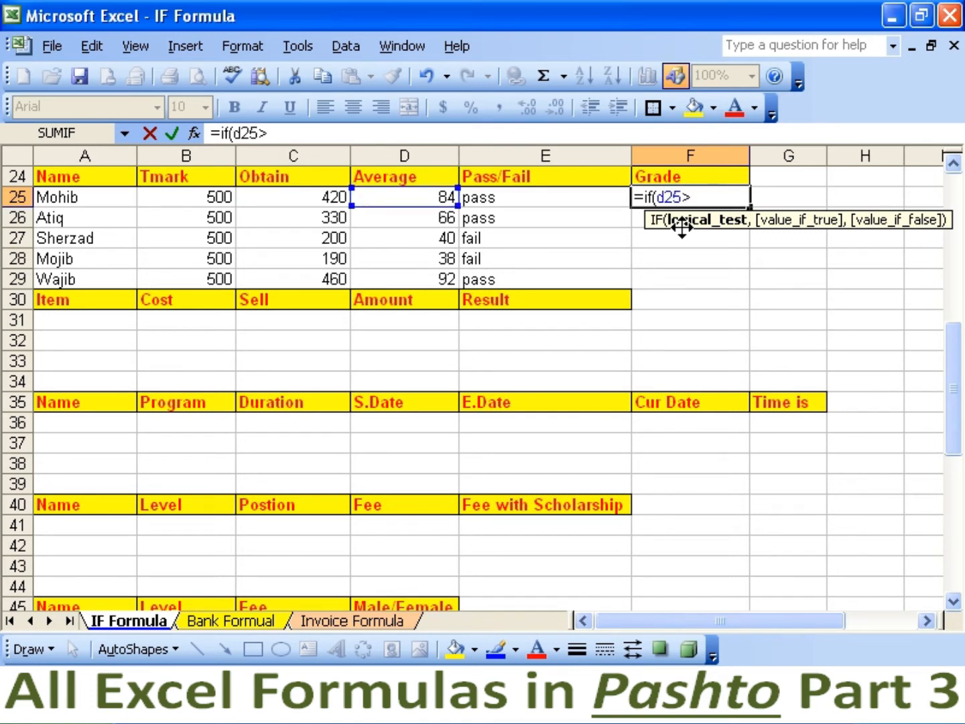
pyautogui.write('90,"A",')
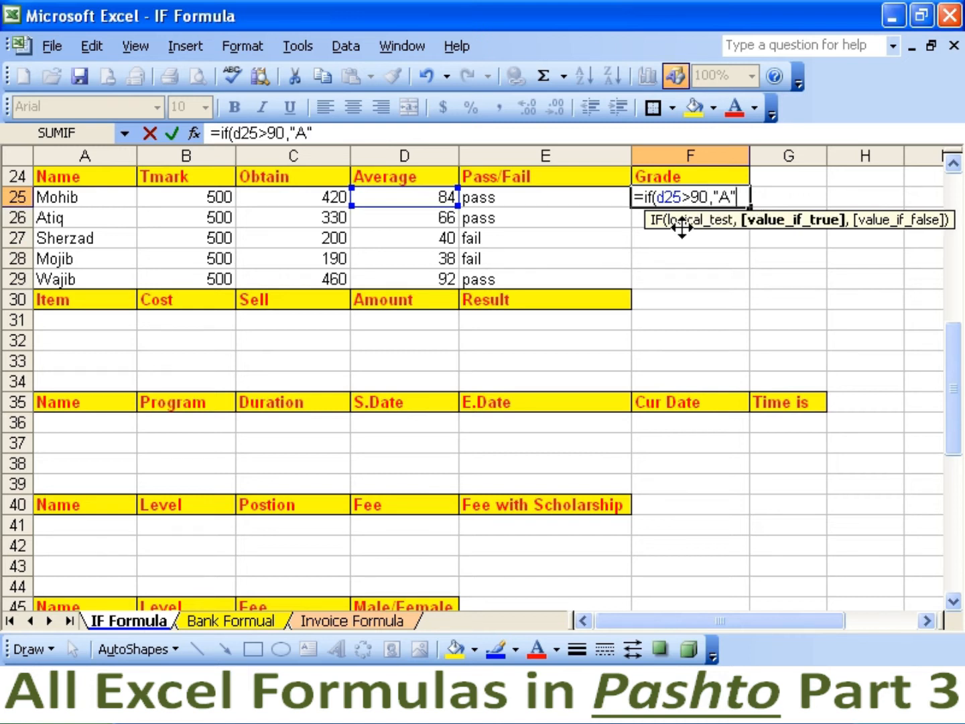
pyautogui.write('if(')
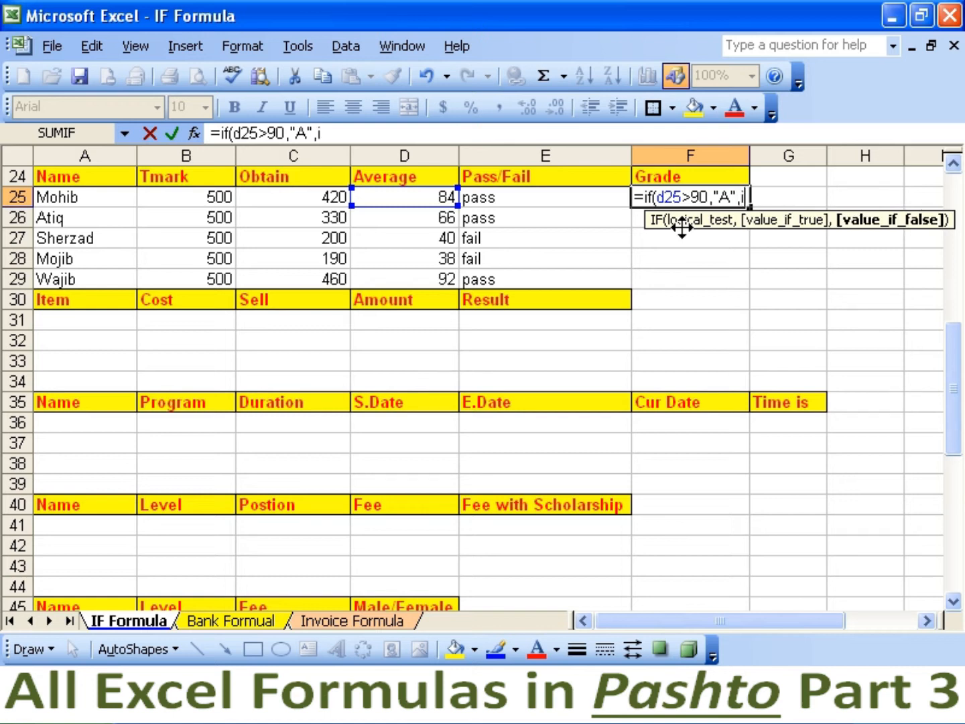
pyautogui.write('d25')
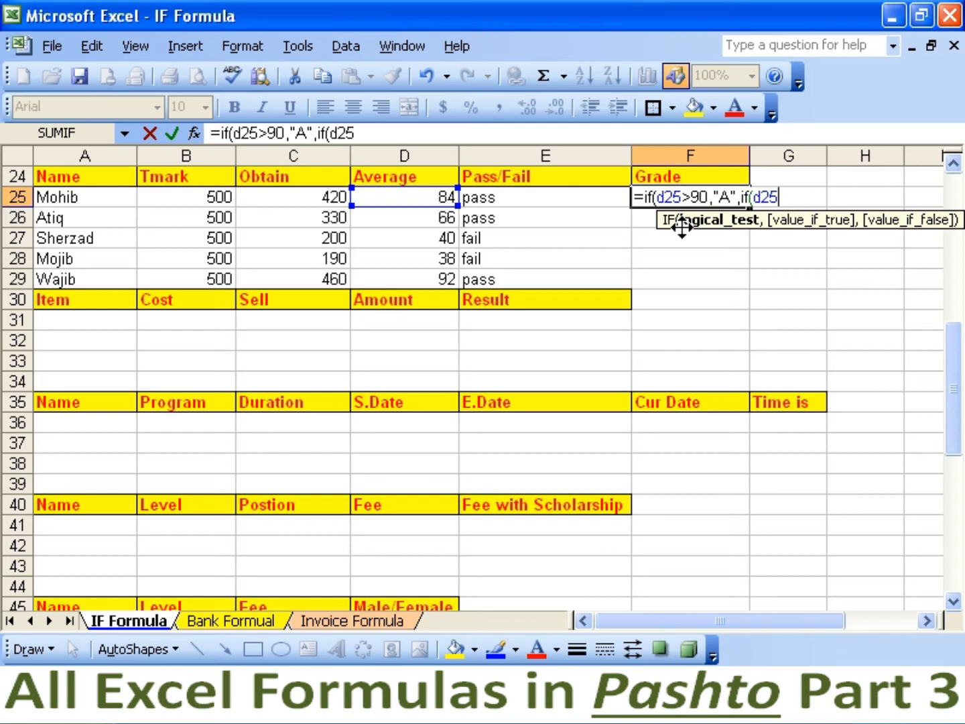
pyautogui.write('>80,')
pyautogui.write('"B')
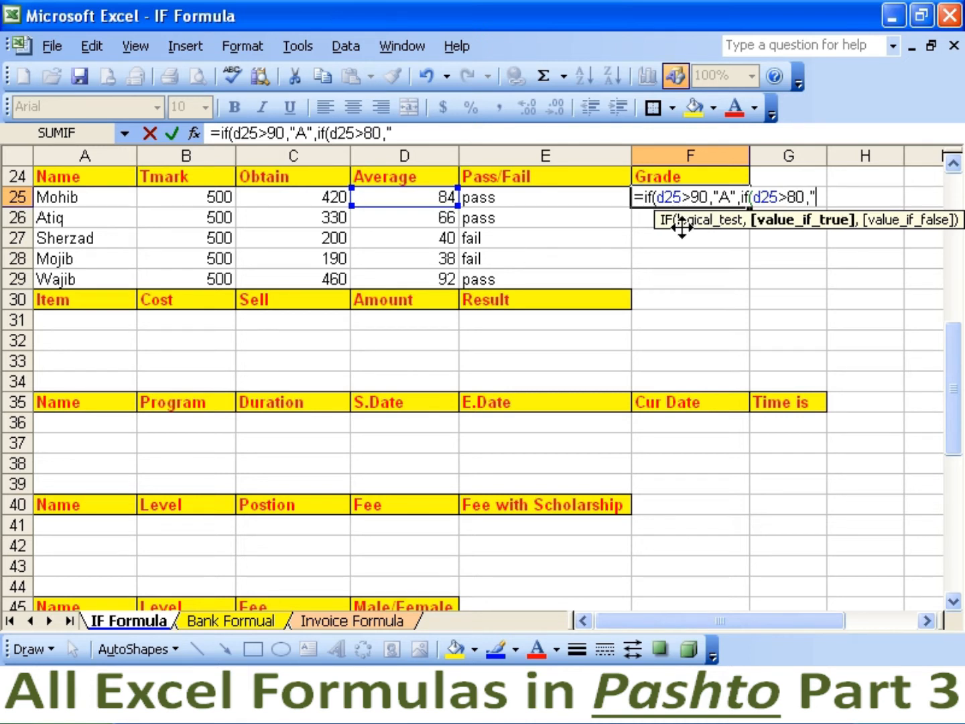
pyautogui.write('",if(')
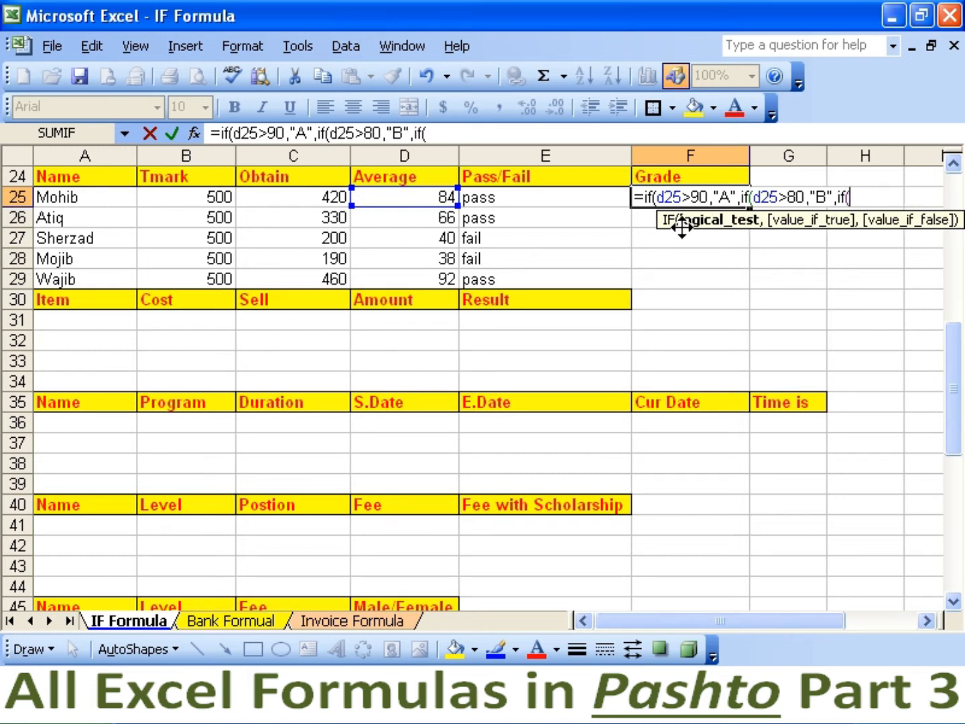
pyautogui.write('d25>')
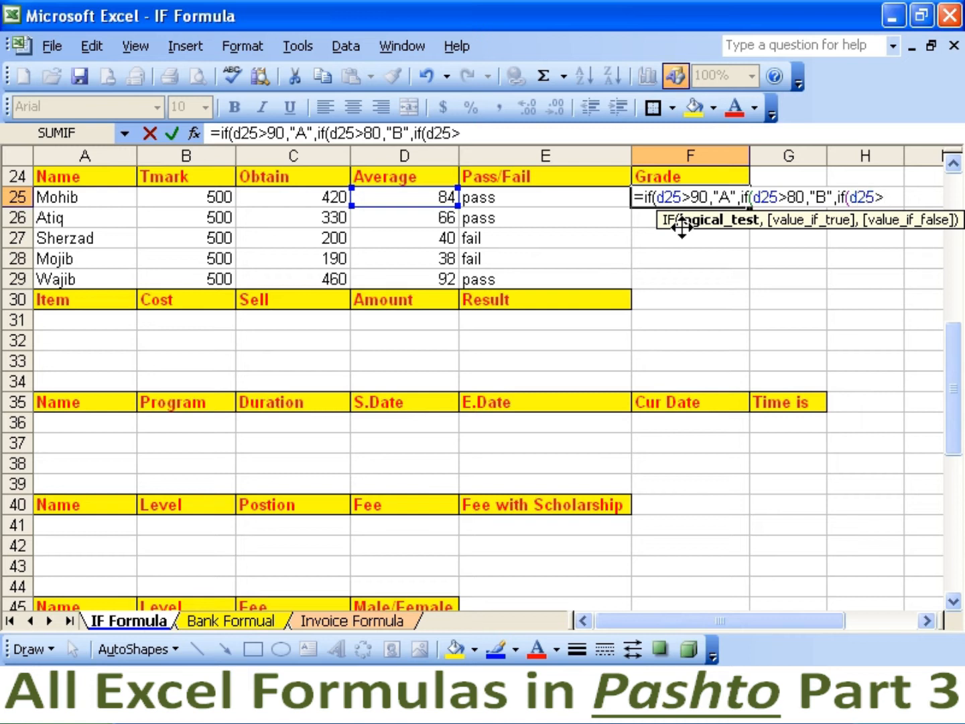
pyautogui.write('60,')
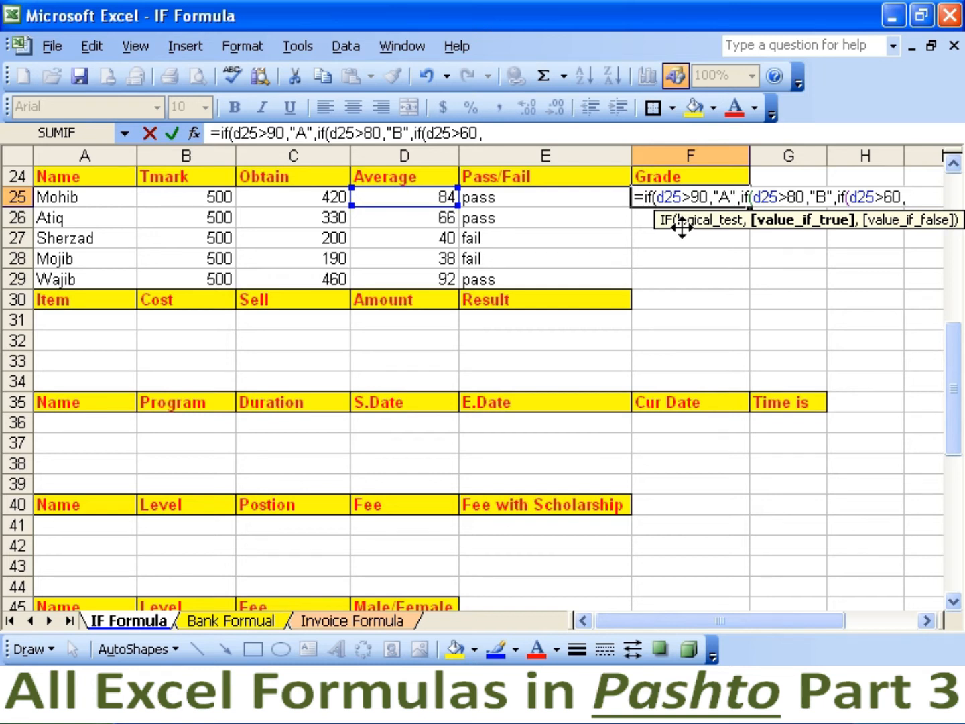
pyautogui.write('"C",if')
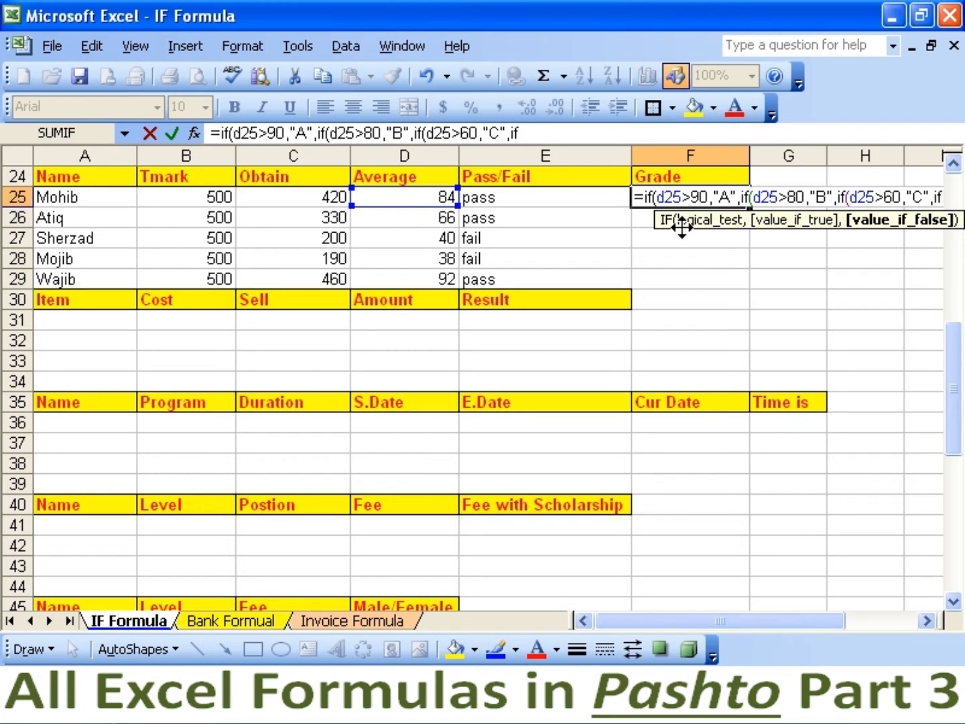
pyautogui.write('(d25')
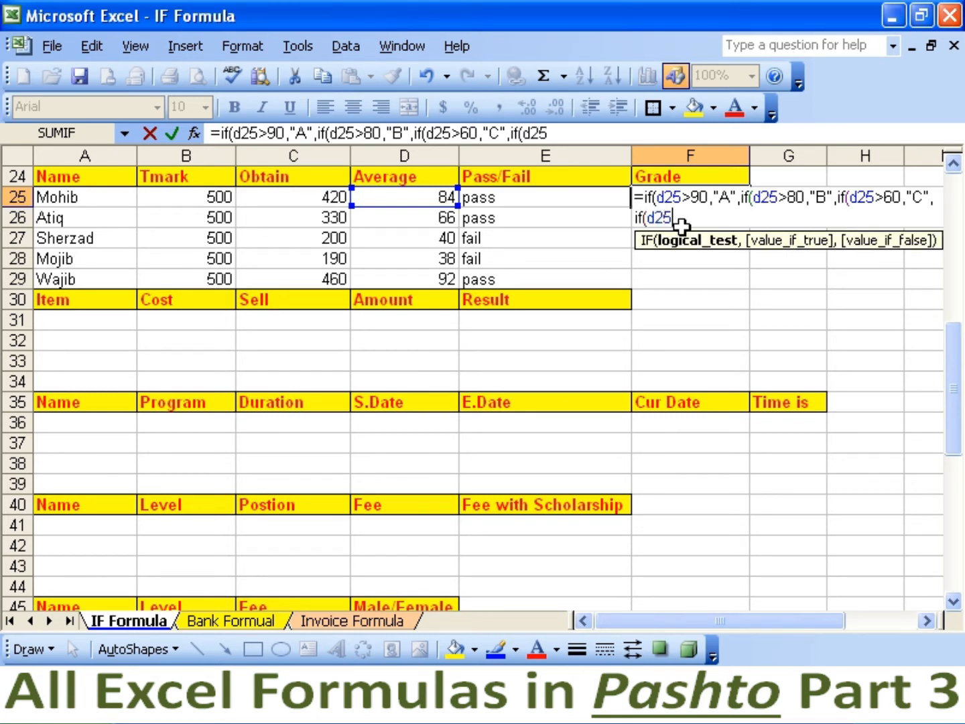
pyautogui.write('<4')
pyautogui.press('BackSpace')
pyautogui.write('50')
pyautogui.press('BackSpace')
pyautogui.write('9,"')
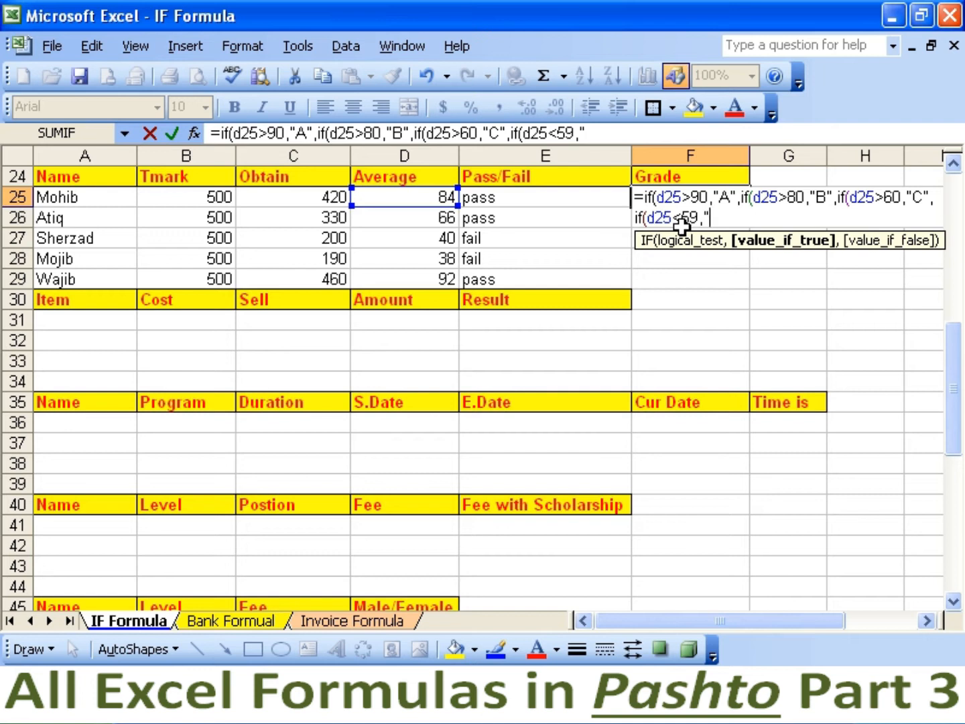
pyautogui.write('m')
pyautogui.press('BackSpace')
pyautogui.write('No Grade')
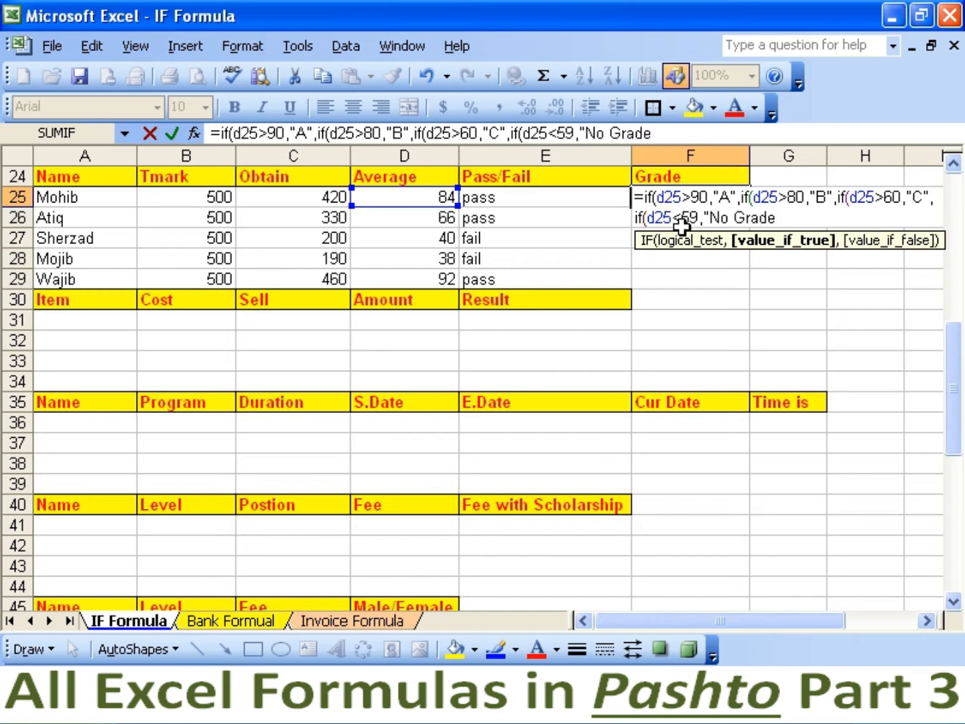
pyautogui.write('")))')
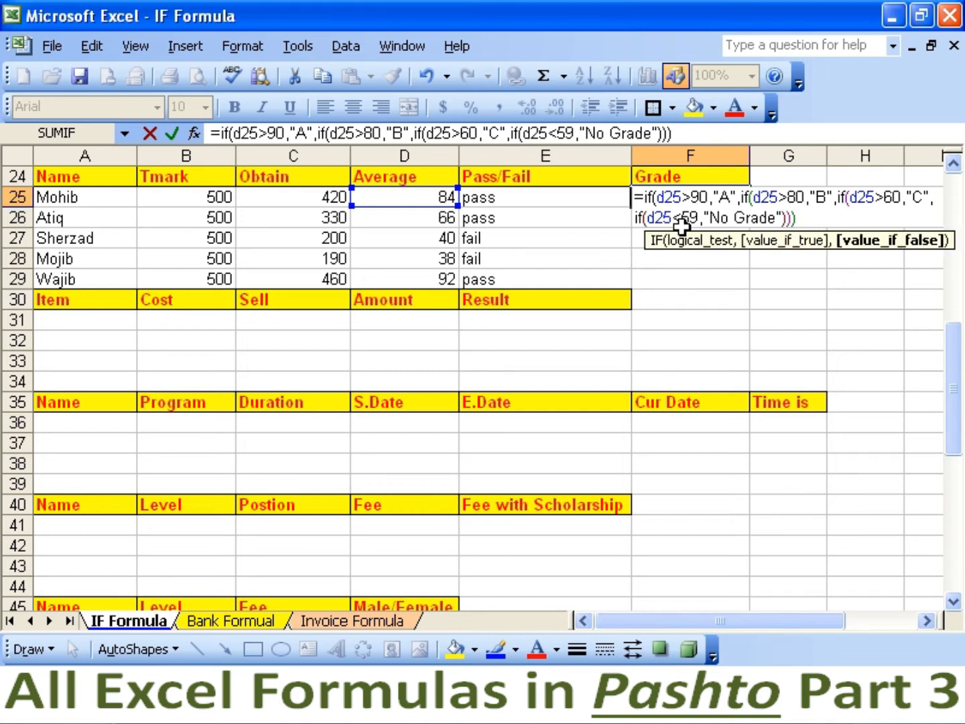
pyautogui.write(')')
pyautogui.press('Return')
pyautogui.press('Up')
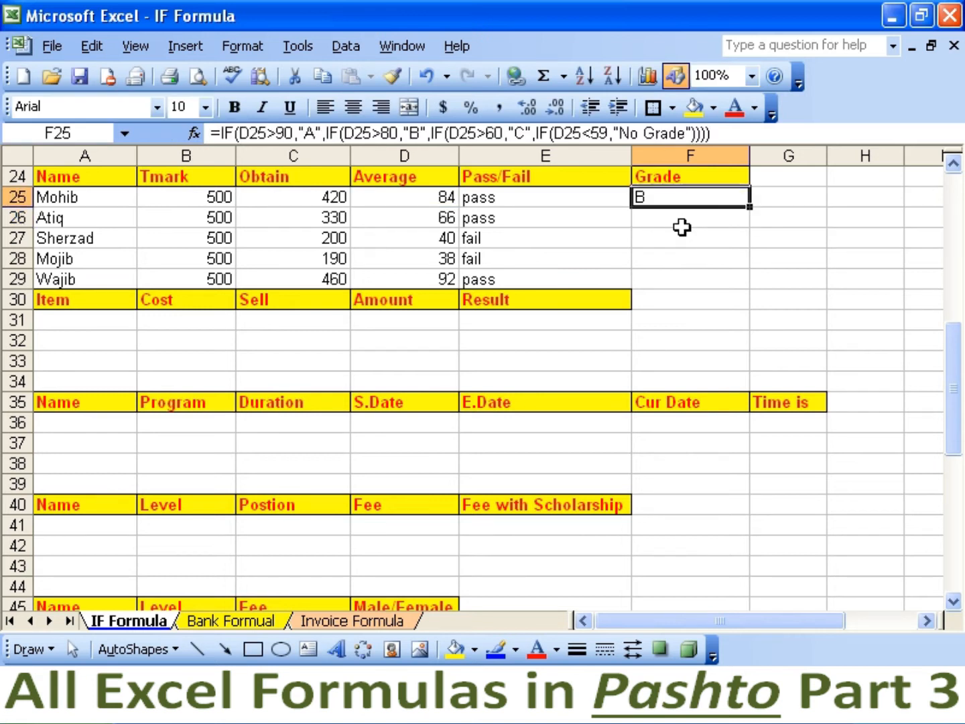
# Fill the grade formula from F25 down to F29 with Ctrl+D.
pyautogui.hotkey('shift', 'Down')
pyautogui.hotkey('shift', 'Down')
pyautogui.hotkey('shift', 'Down')
pyautogui.hotkey('shift', 'Down')
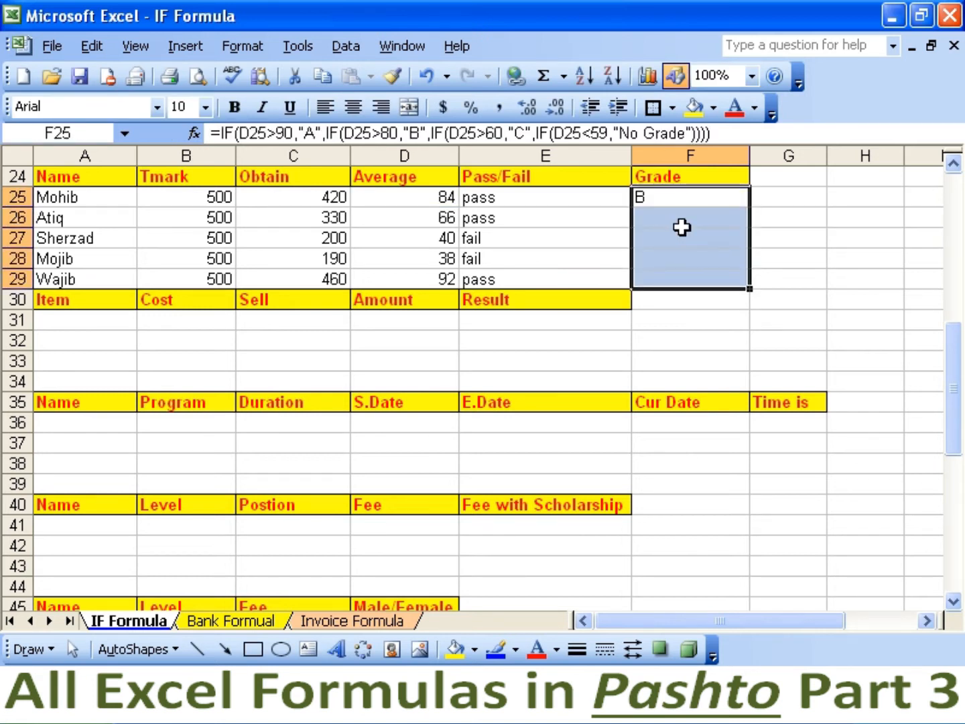
pyautogui.hotkey('ctrl', 'd')
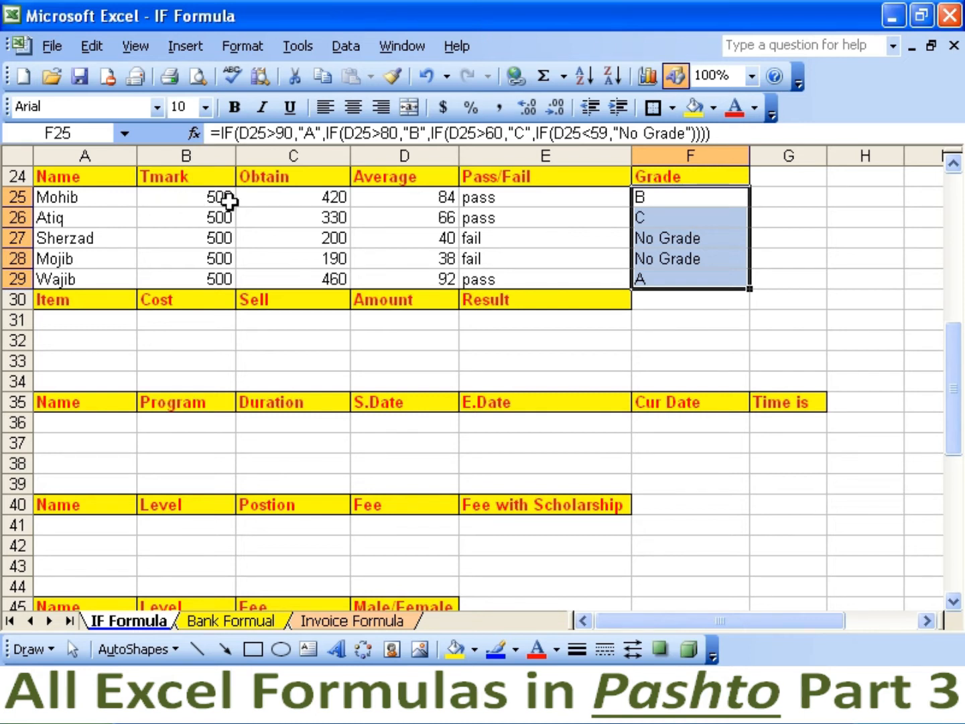
pyautogui.click(291, 200)
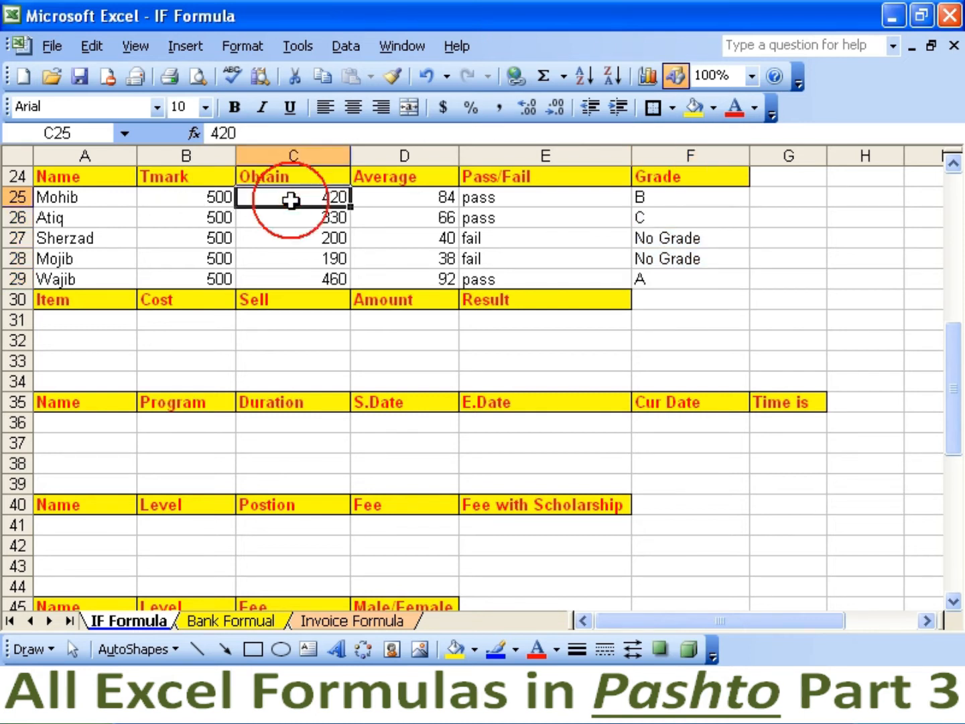
pyautogui.click(392, 198)
pyautogui.click(477, 201)
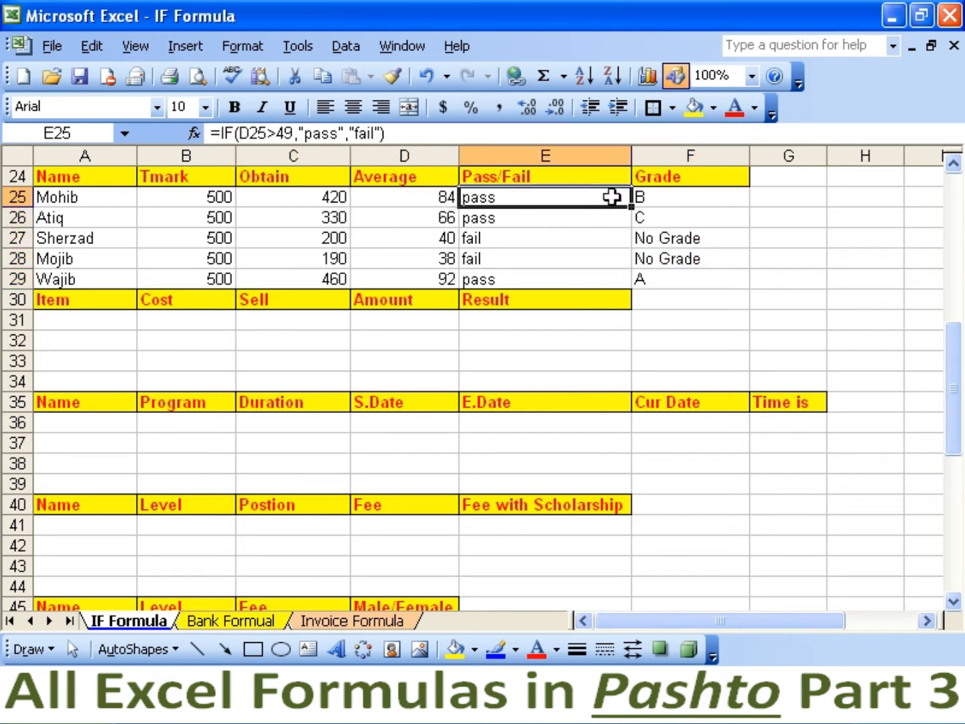
pyautogui.click(663, 197)
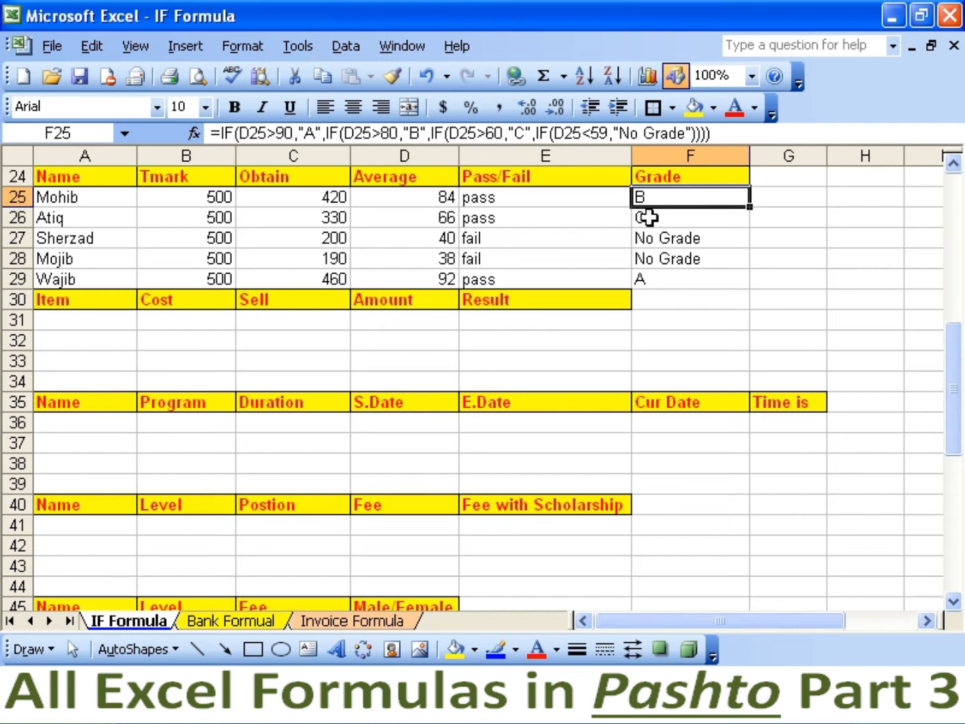
pyautogui.click(339, 238)
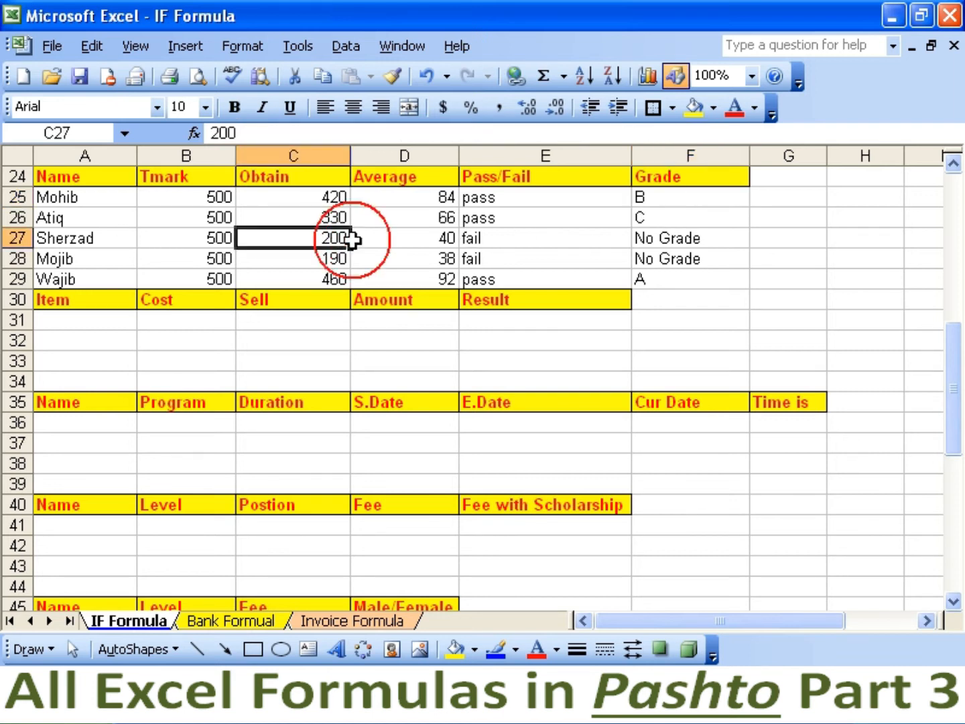
pyautogui.click(419, 241)
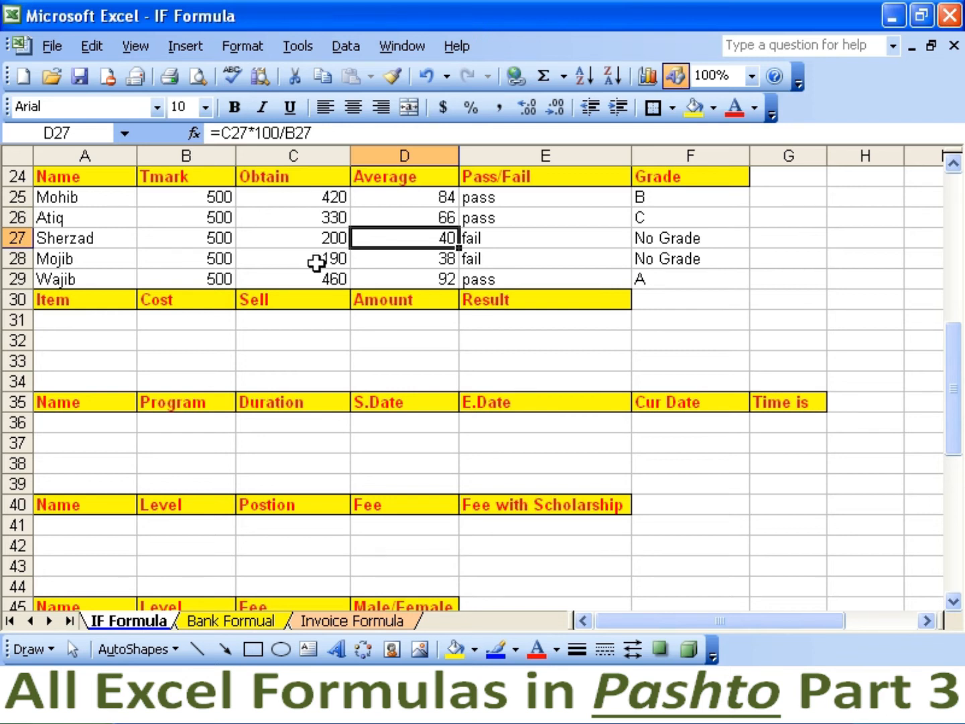
pyautogui.click(403, 264)
pyautogui.click(497, 261)
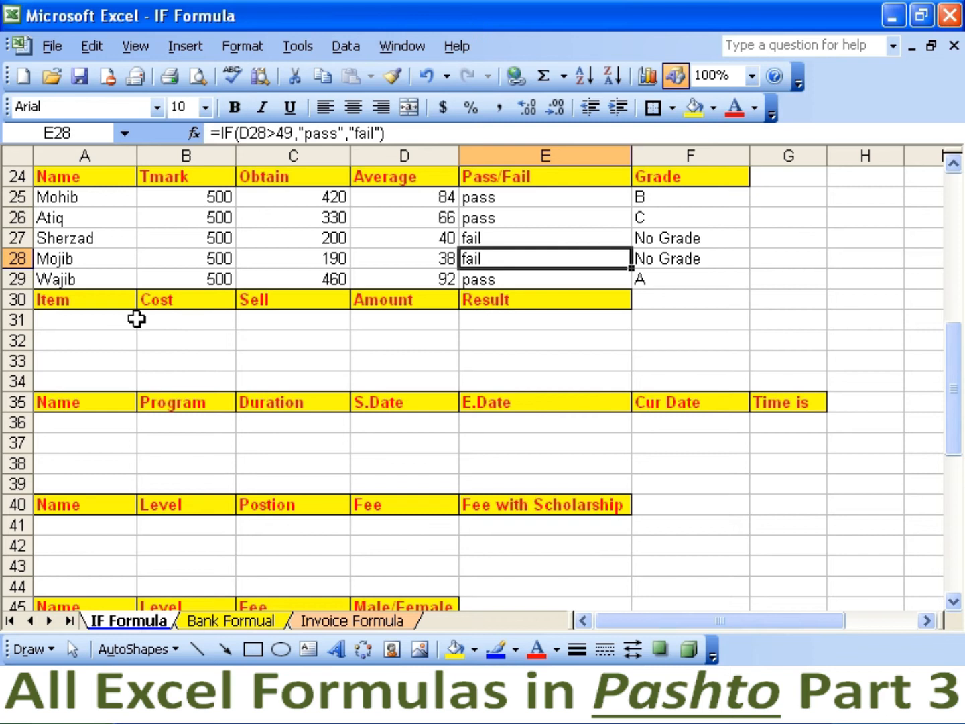
pyautogui.click(110, 323)
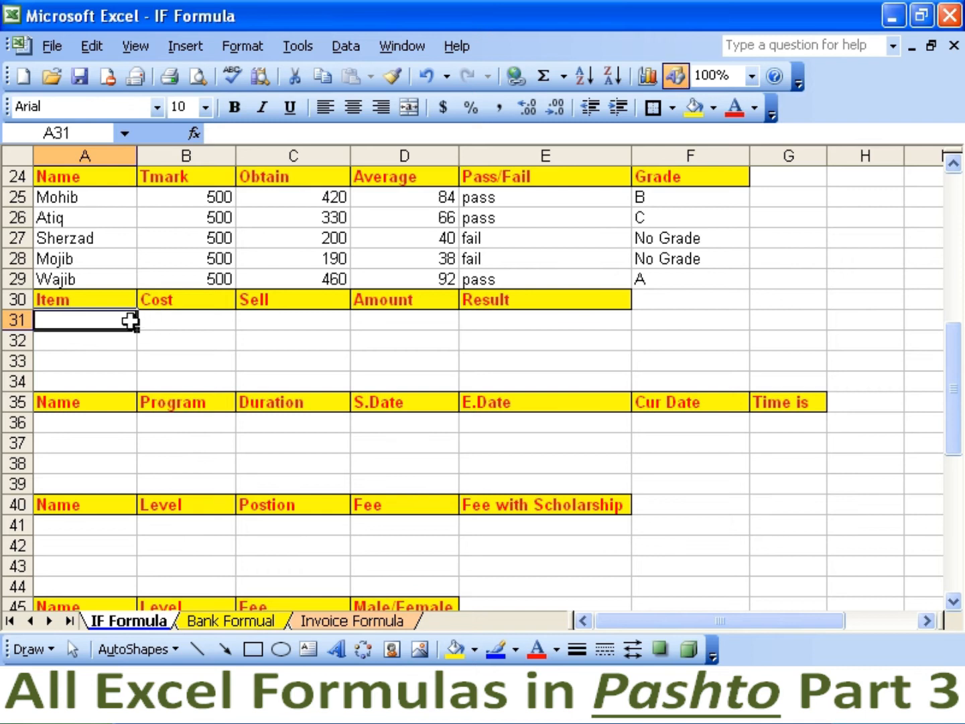
# Enter =IF(D31>0,"profit",IF(D31<0,"loss",IF(D31=0,"no pro/loss"))) in E31 and select E31:E33.
pyautogui.click(493, 325)
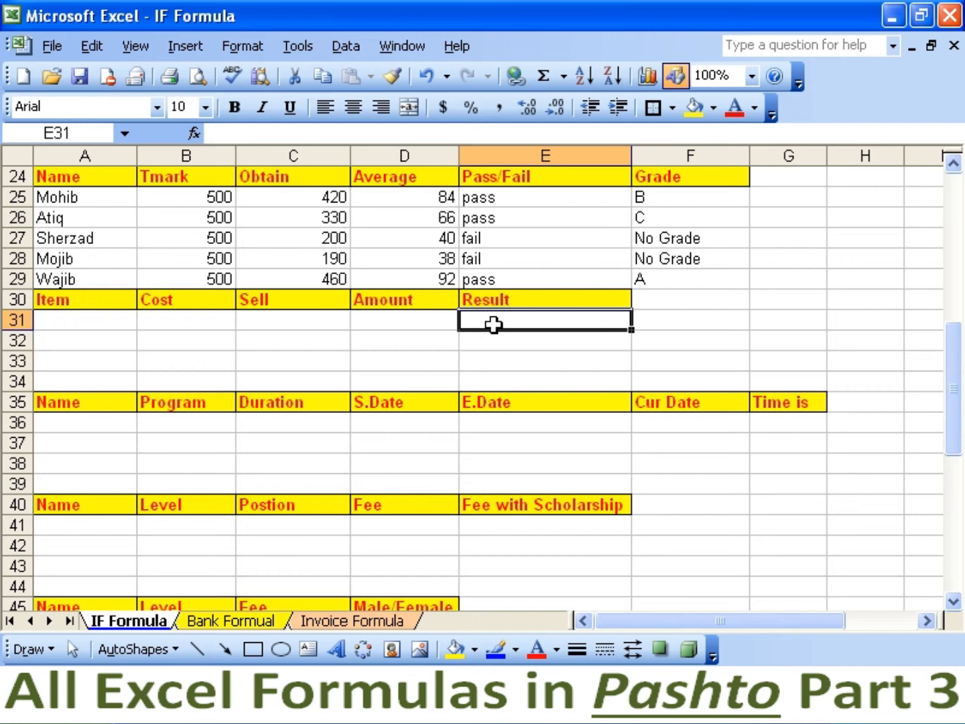
pyautogui.write('=if(')
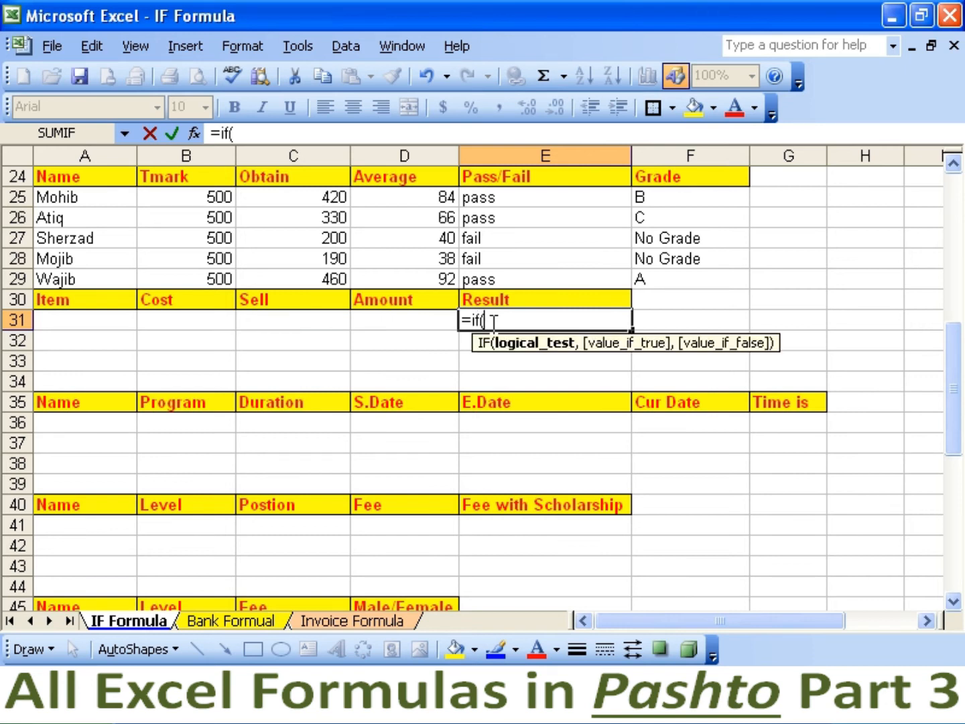
pyautogui.write('d31')
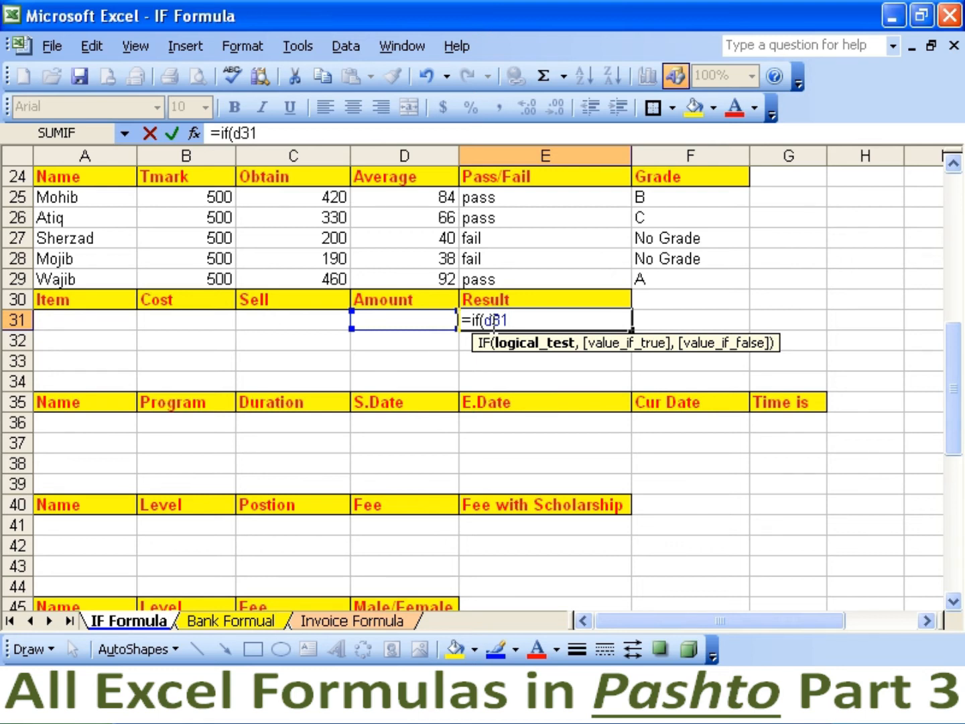
pyautogui.write('>0,')
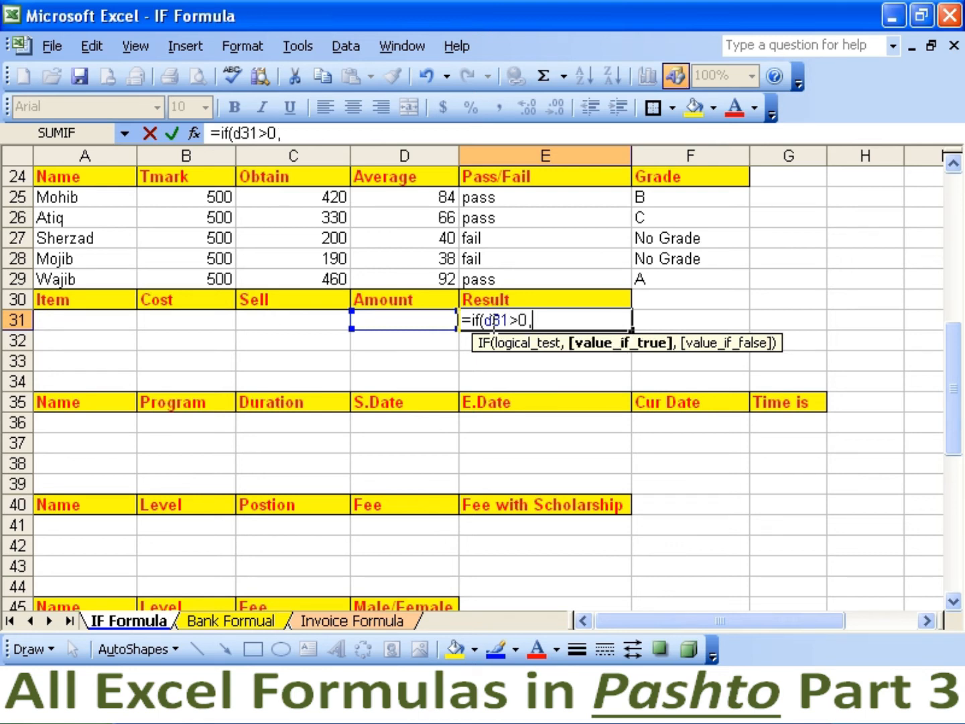
pyautogui.write('"profit')
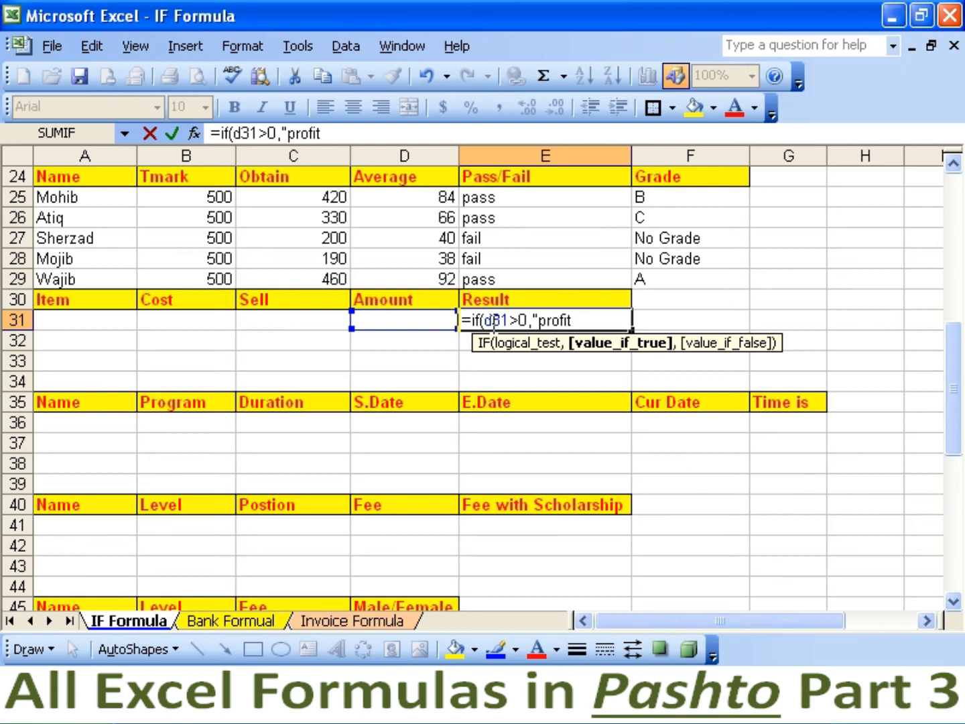
pyautogui.write('",if(')
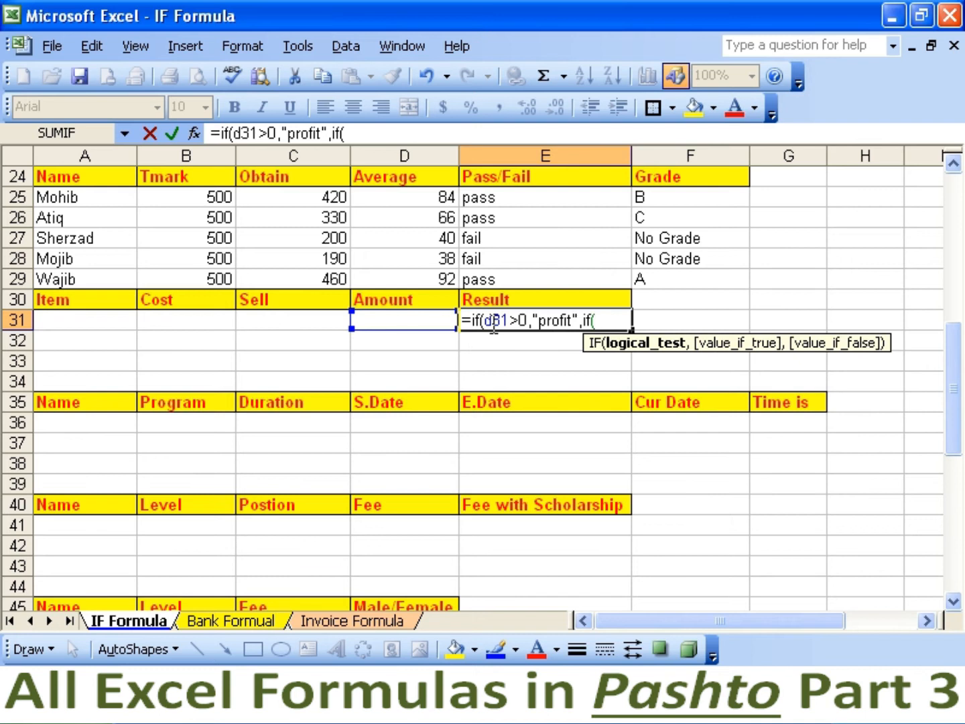
pyautogui.write('d31<0')
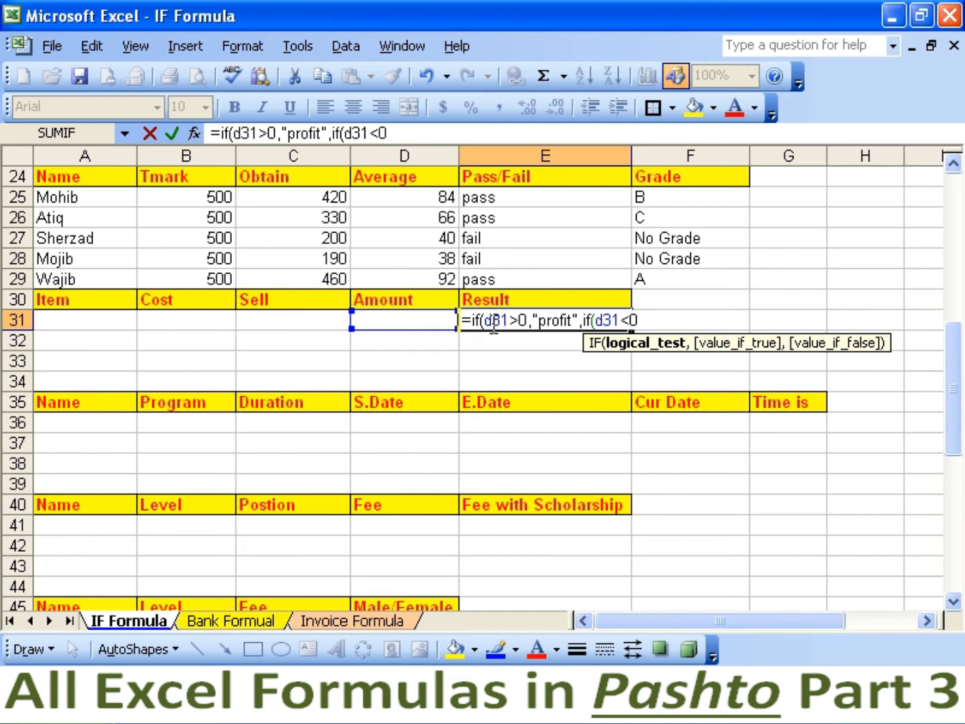
pyautogui.write(',"loss')
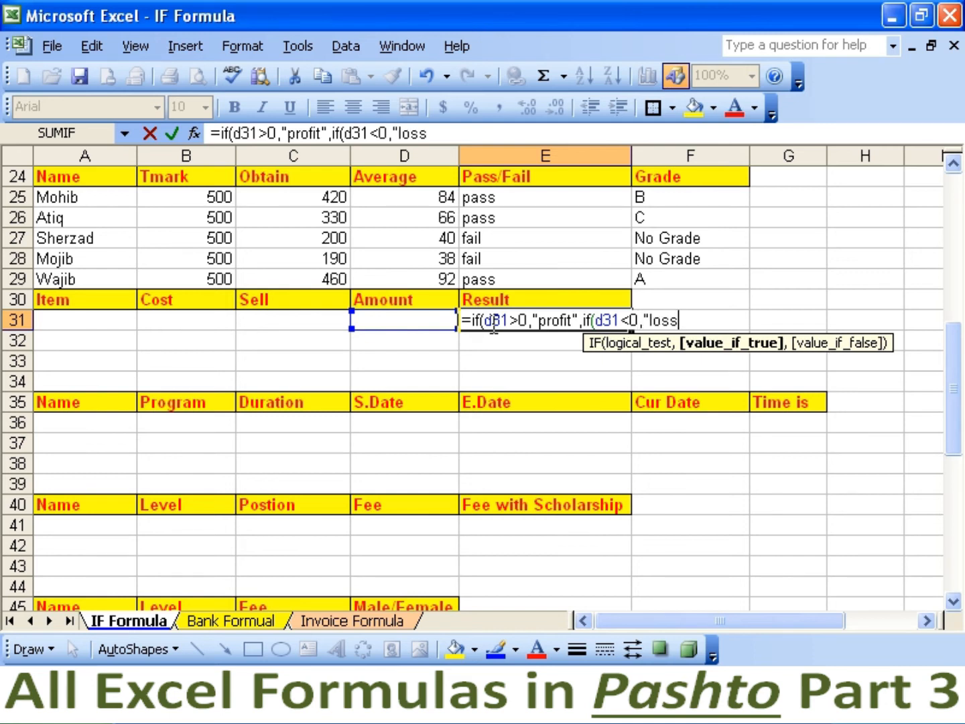
pyautogui.write('",if(d')
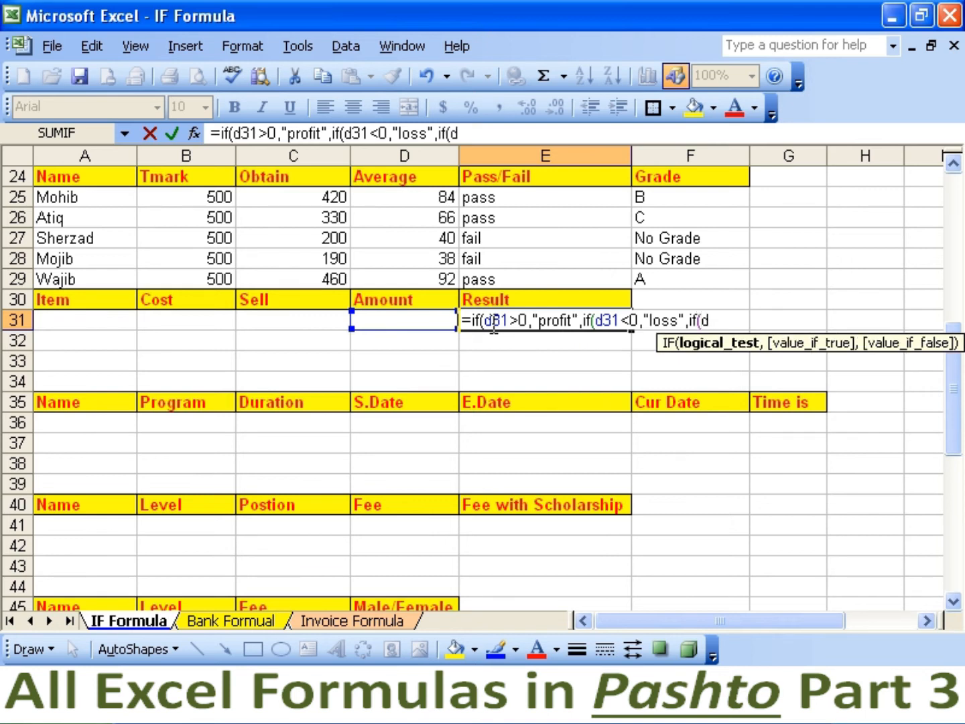
pyautogui.write('31=0,')
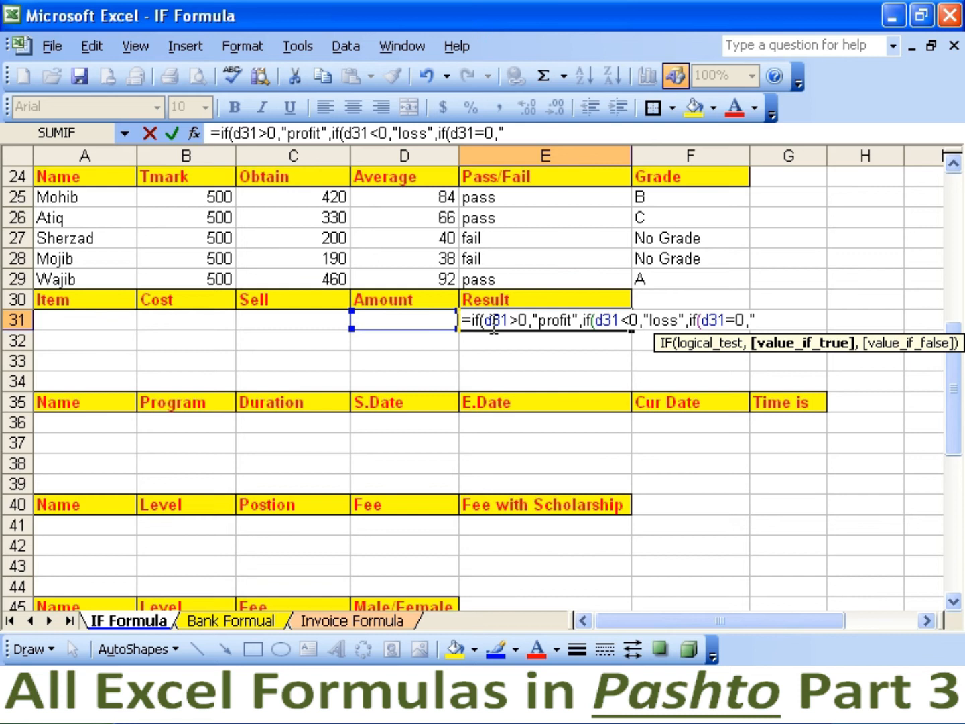
pyautogui.write('not')
pyautogui.press('BackSpace')
pyautogui.write('pro/loss")))')
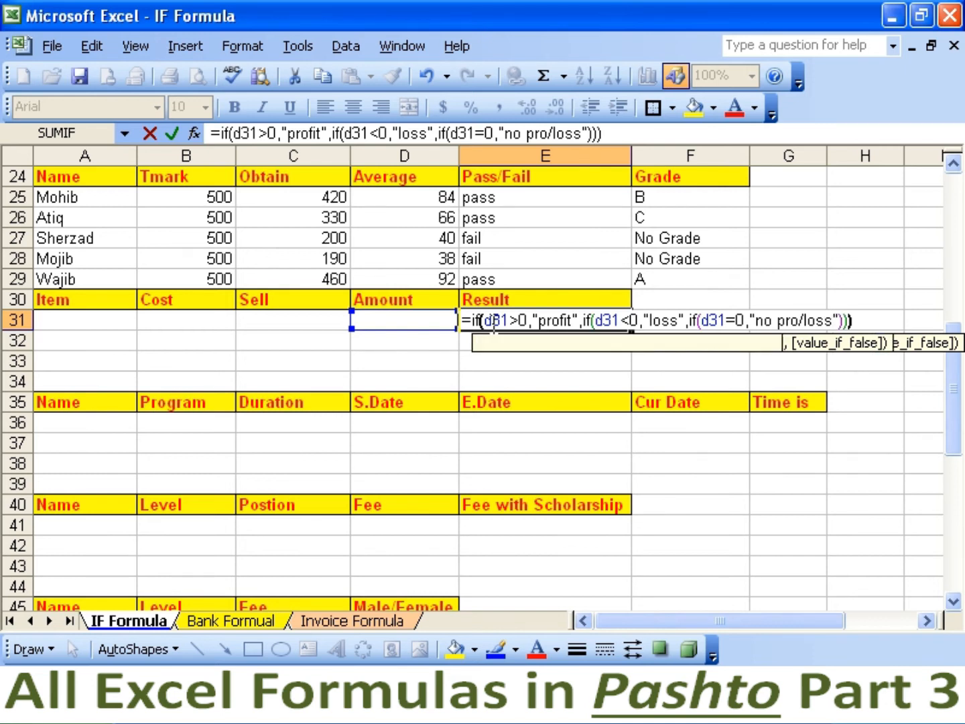
pyautogui.press('Return')
pyautogui.click(494, 324)
pyautogui.hotkey('shift', 'Down')
pyautogui.hotkey('shift', 'Down')
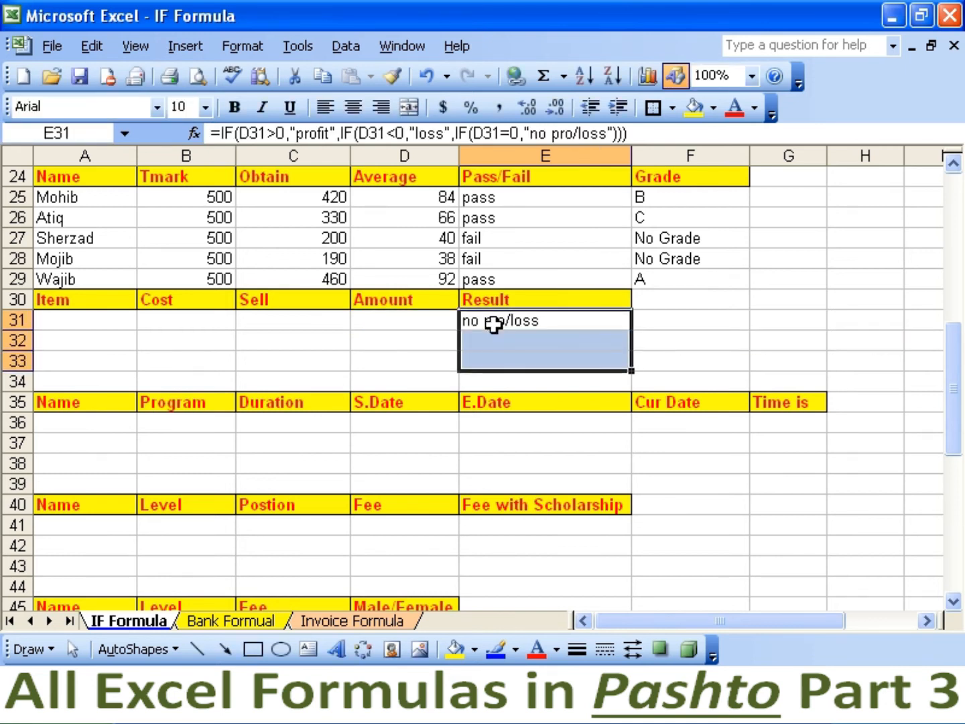
# Fill the Result formula to E33 and list items computer, monitor and mouse in A31:A33.
pyautogui.hotkey('ctrl', 'd')
pyautogui.press('Left')
pyautogui.press('Left')
pyautogui.press('Left')
pyautogui.press('Left')
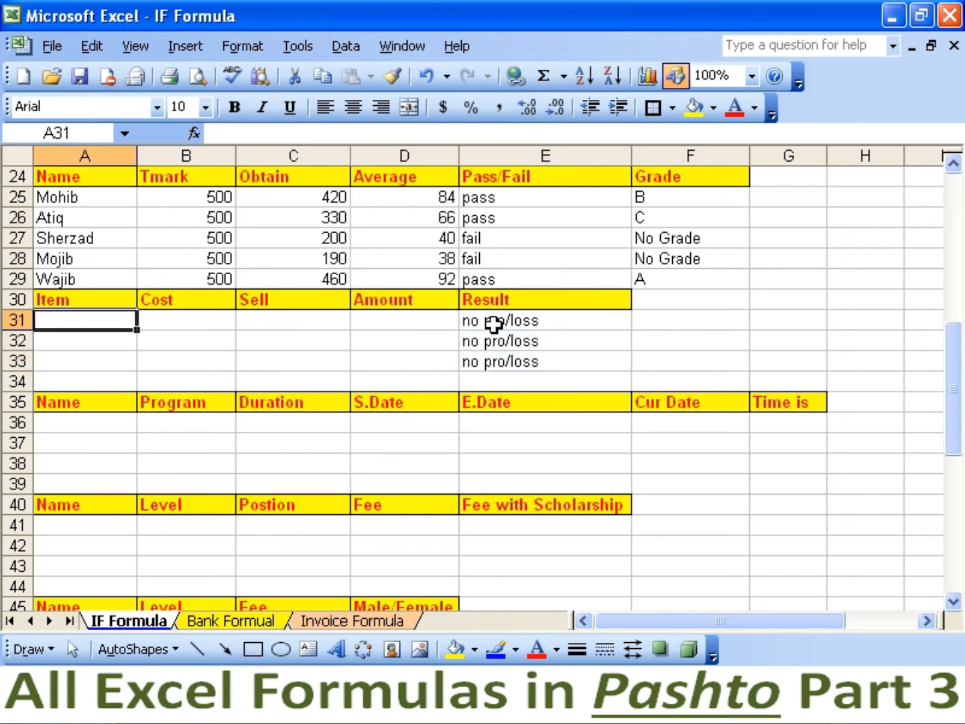
pyautogui.write('computer')
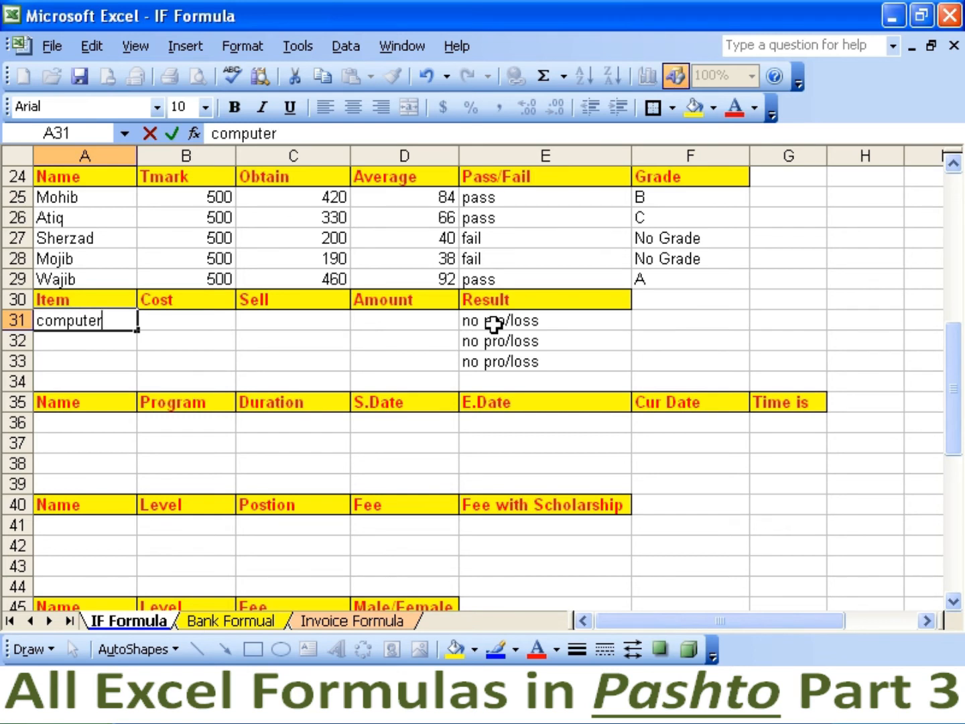
pyautogui.press('Return')
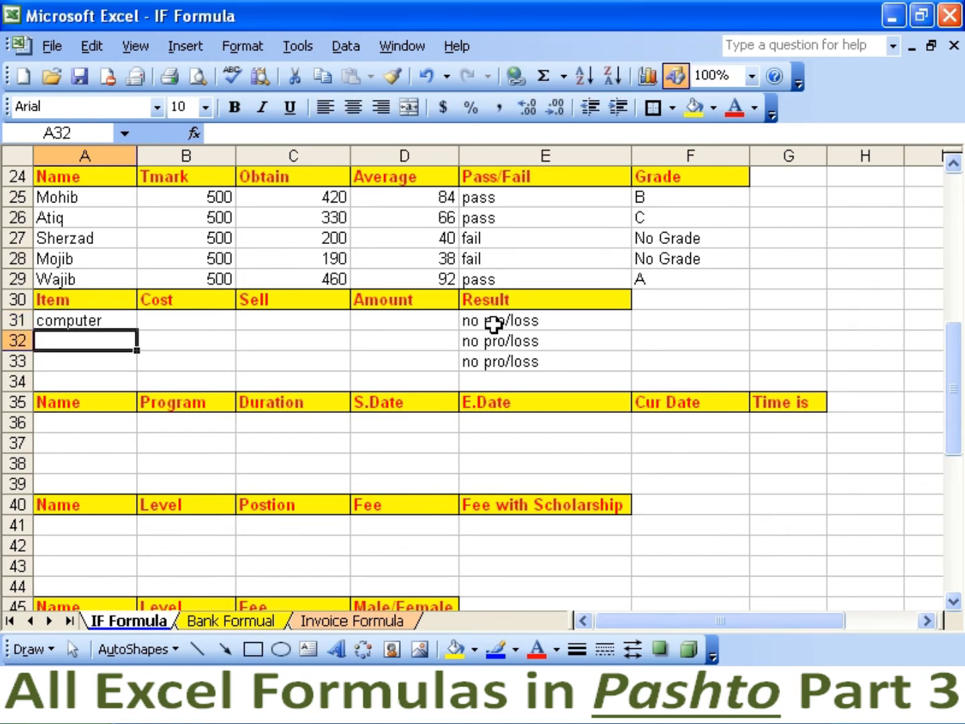
pyautogui.write('monitor')
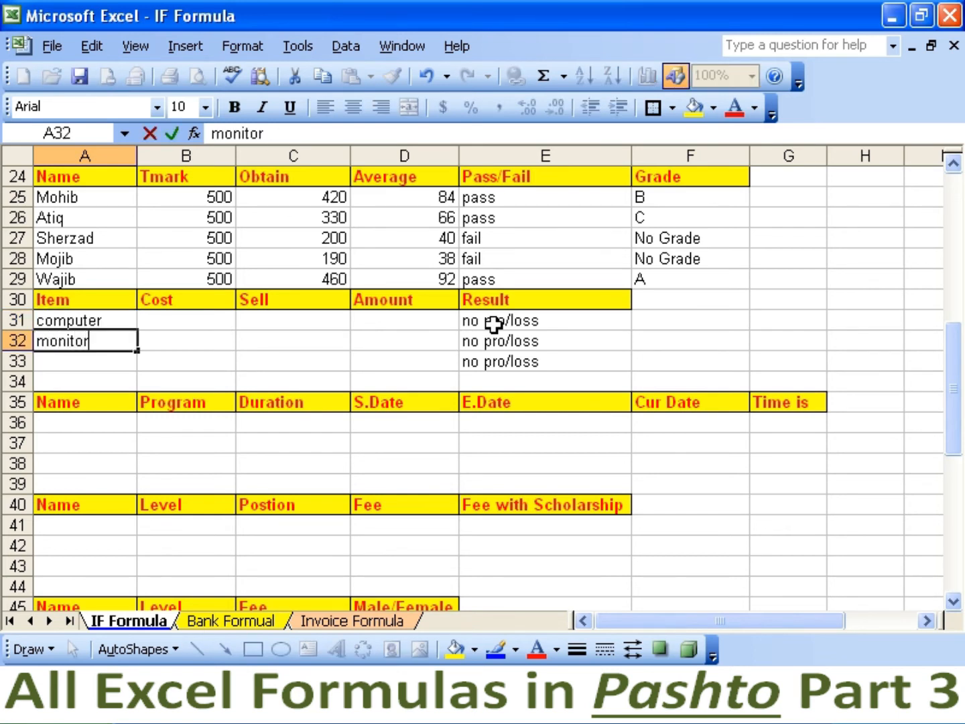
pyautogui.press('Return')
pyautogui.write('mouse')
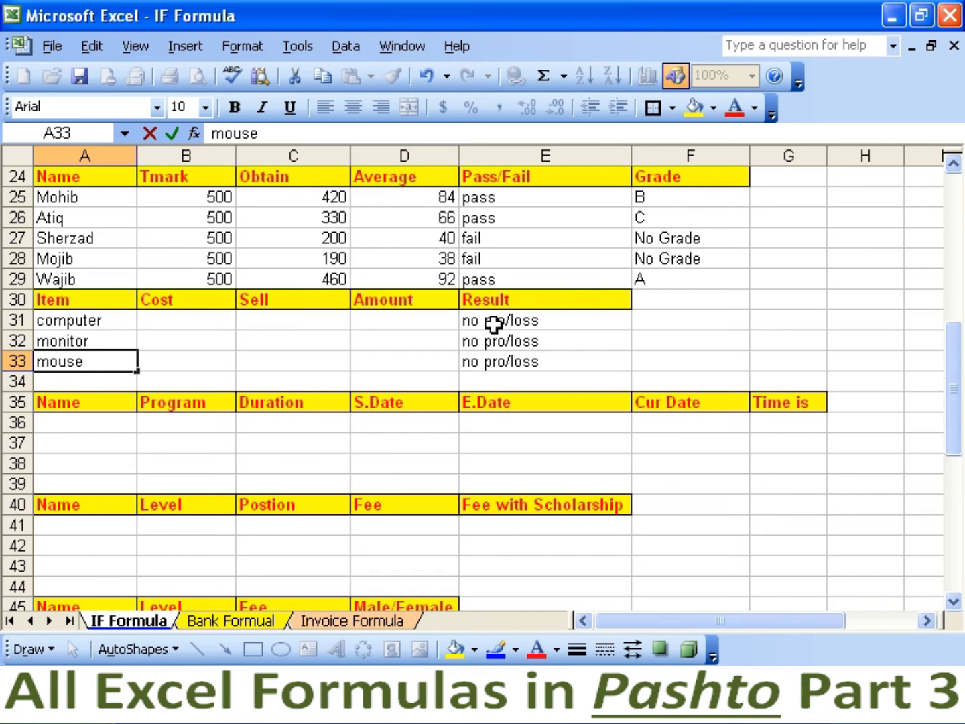
pyautogui.press('Tab')
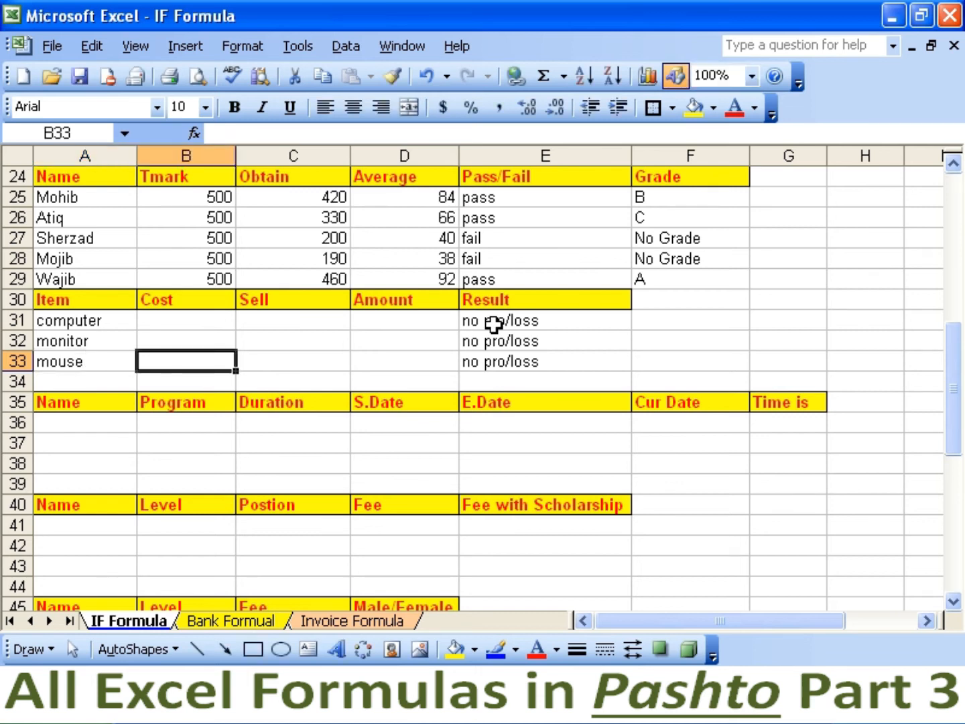
pyautogui.press('Up')
pyautogui.press('Up')
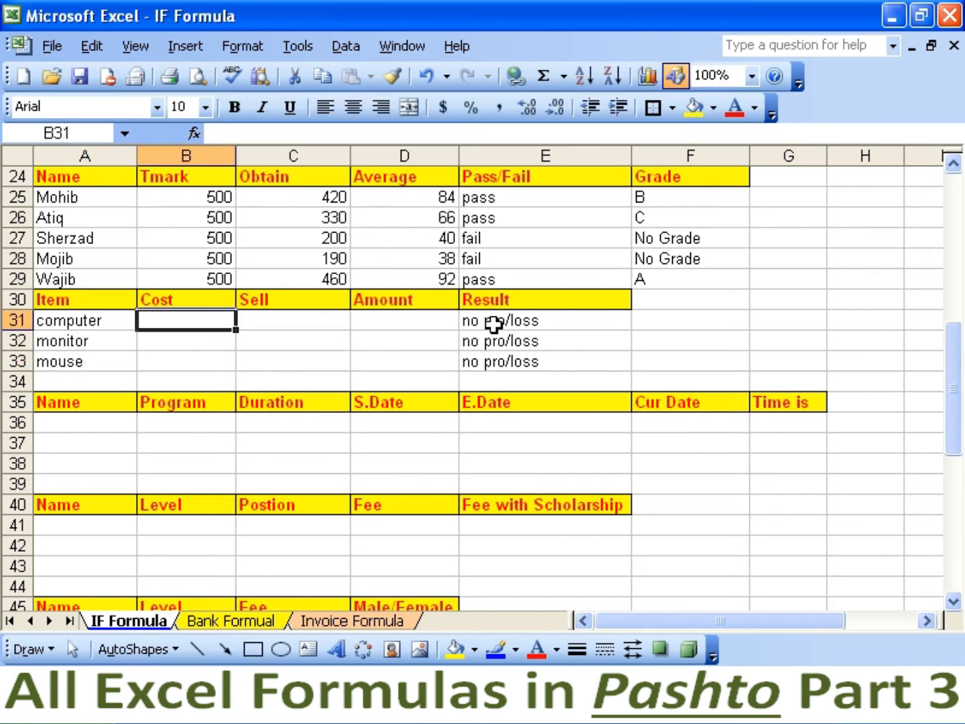
# Enter the computer's cost 5000, sell price 6000 and amount 1000.
pyautogui.write('5000')
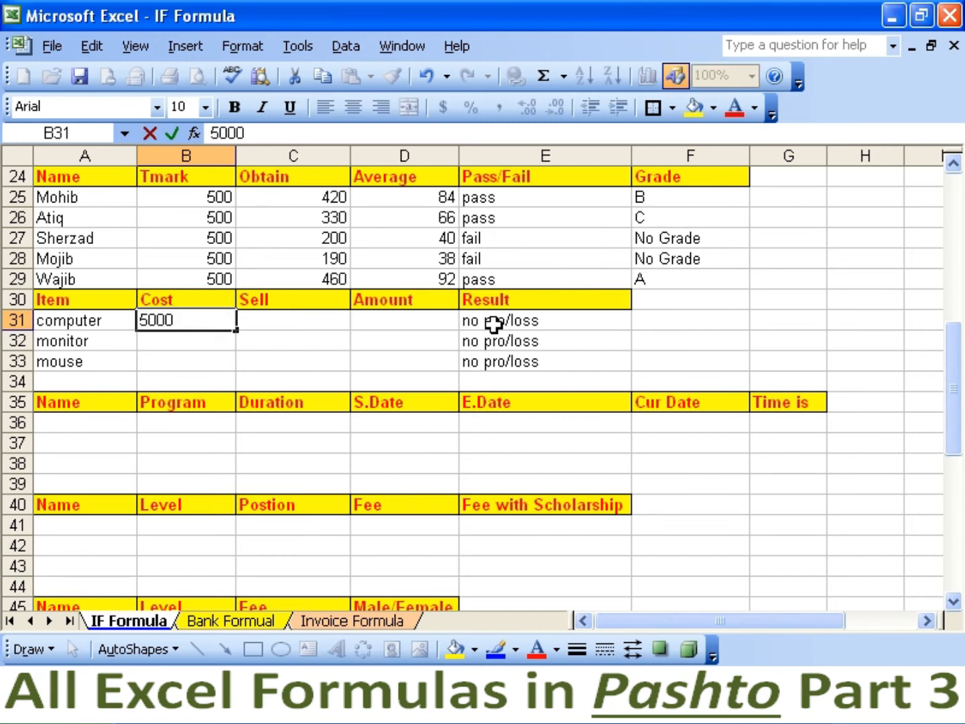
pyautogui.press('Tab')
pyautogui.write('6000')
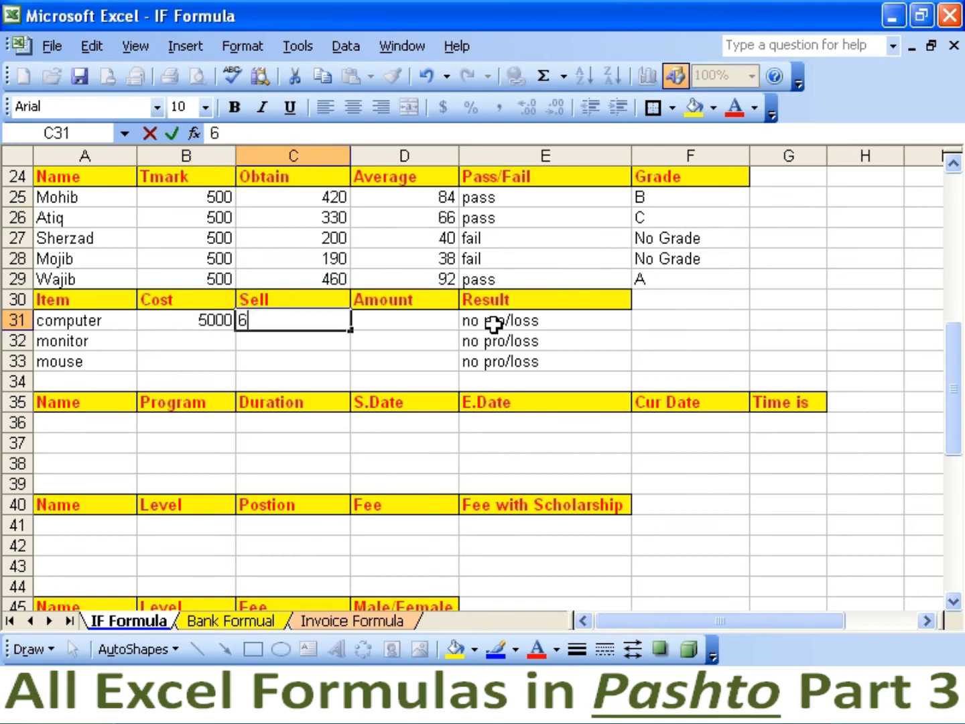
pyautogui.press('Return')
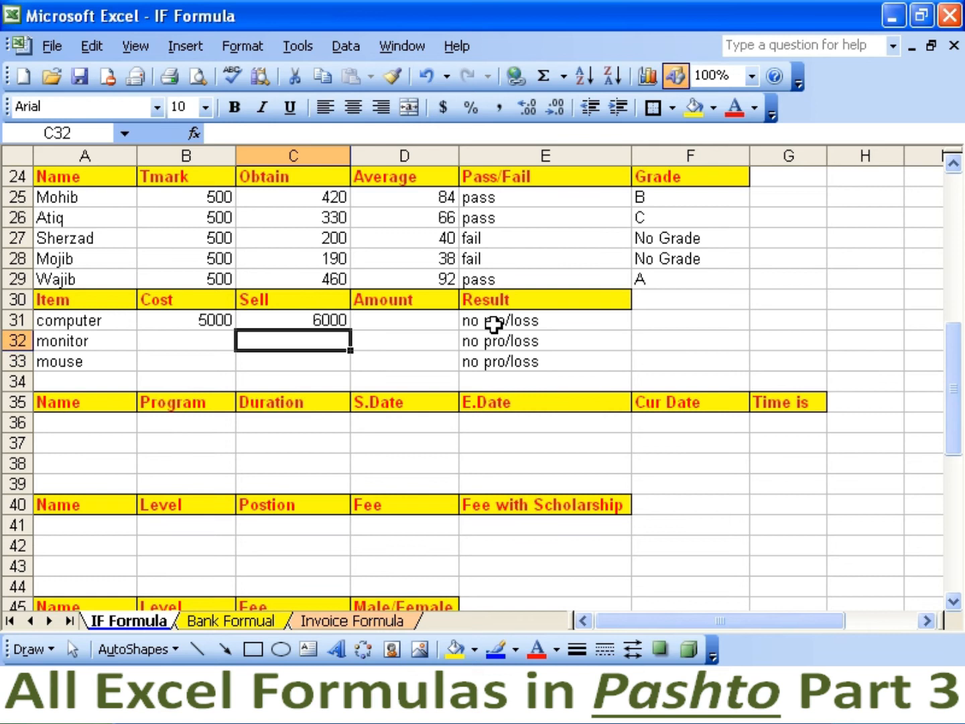
pyautogui.press('Up')
pyautogui.press('Right')
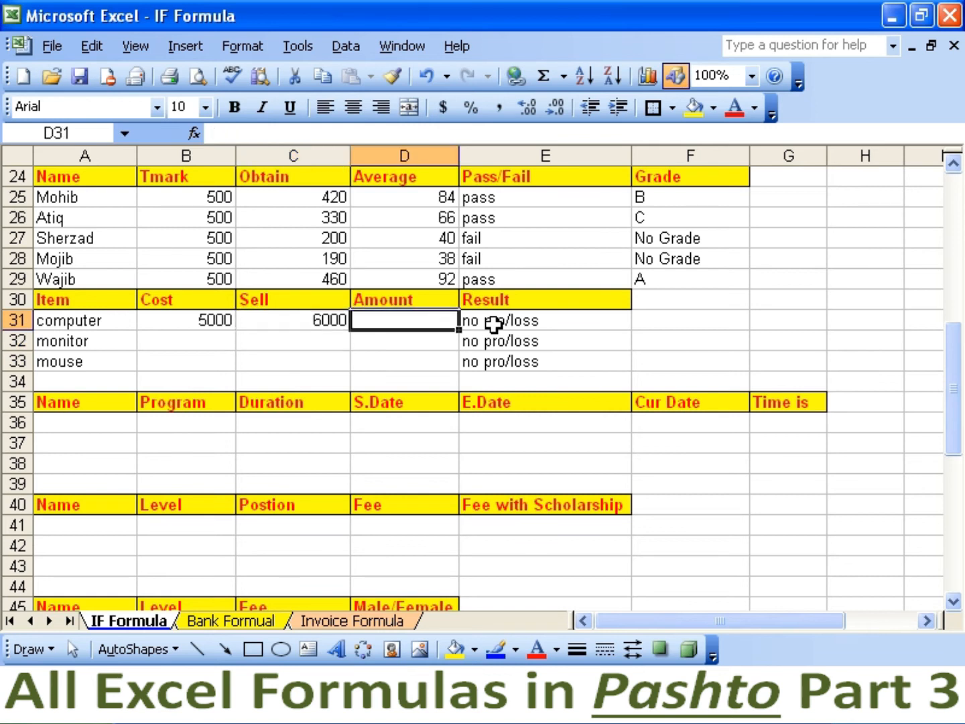
pyautogui.write('1000')
pyautogui.press('Return')
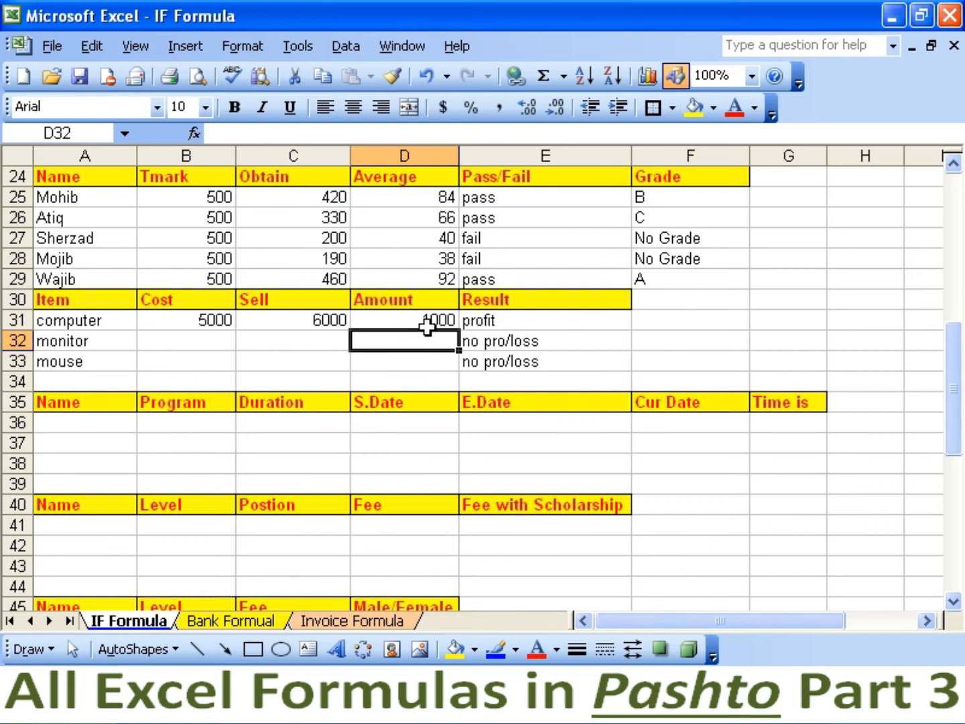
# Enter the monitor's cost 5000, sell price 4000 and amount -1000.
pyautogui.click(203, 343)
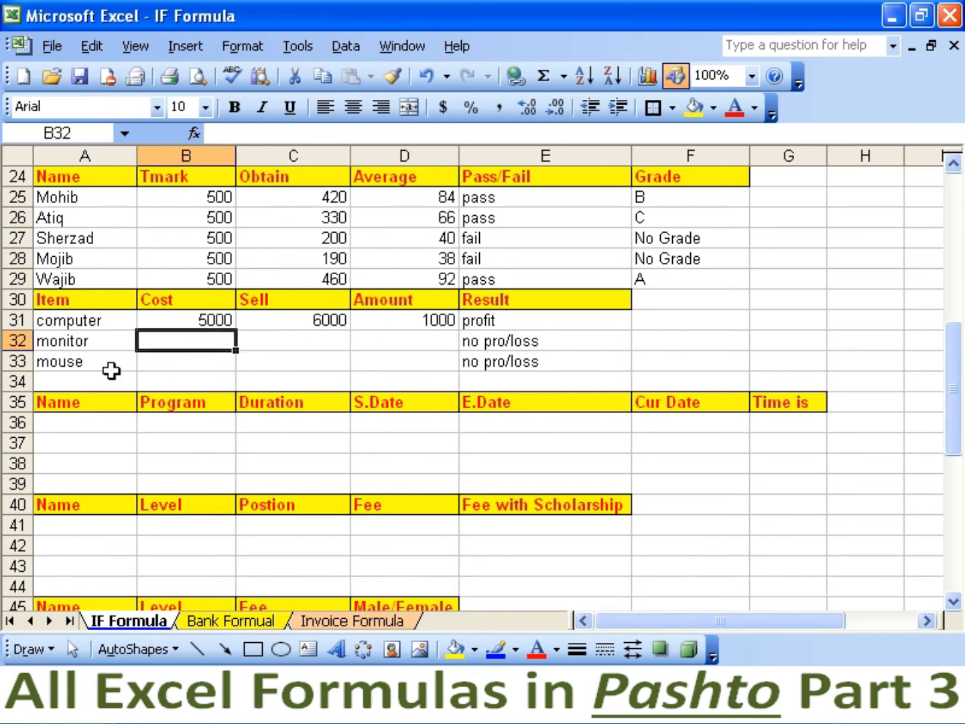
pyautogui.write('5000')
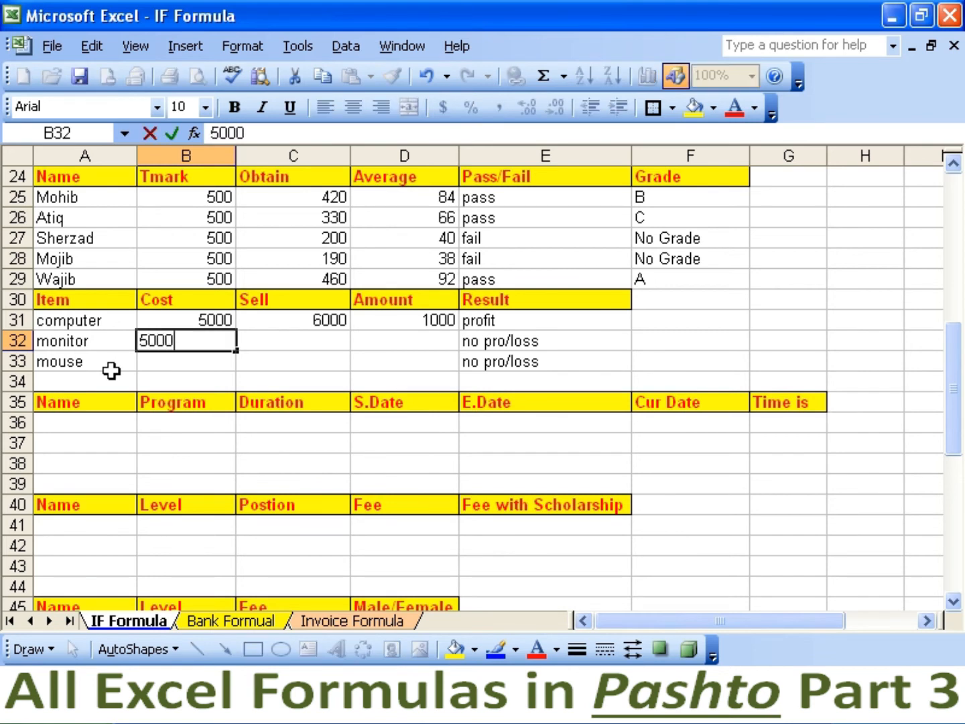
pyautogui.press('Tab')
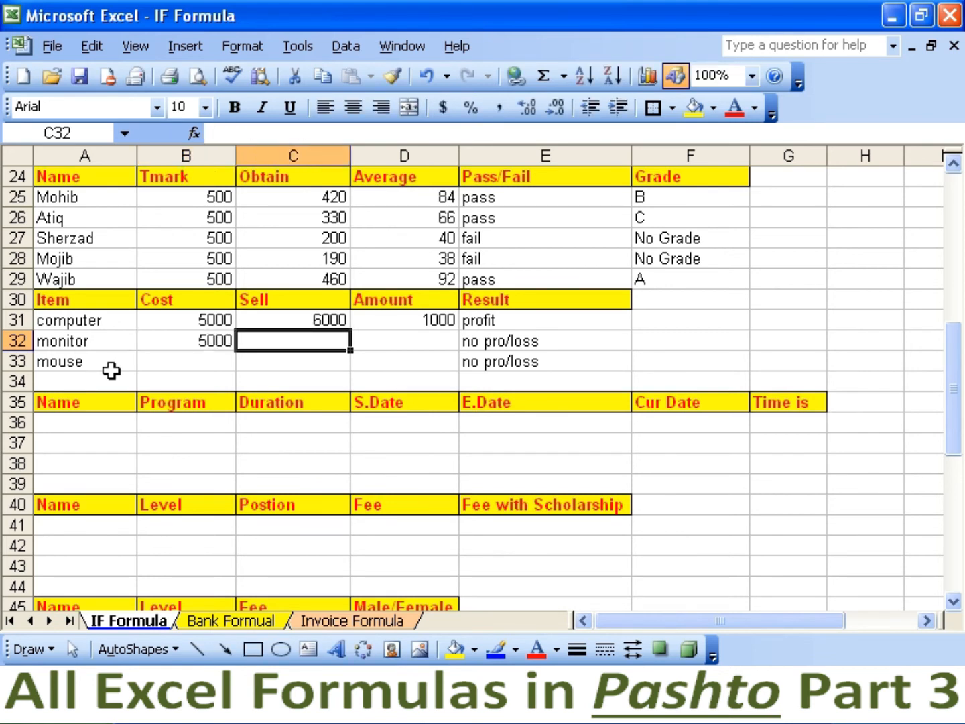
pyautogui.write('4000')
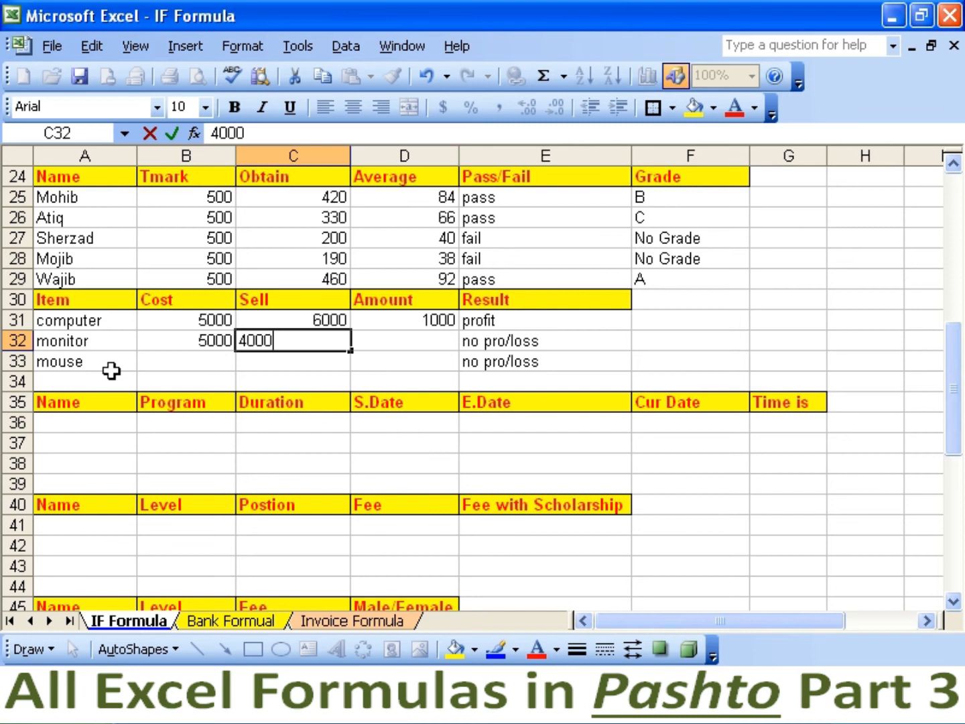
pyautogui.press('Tab')
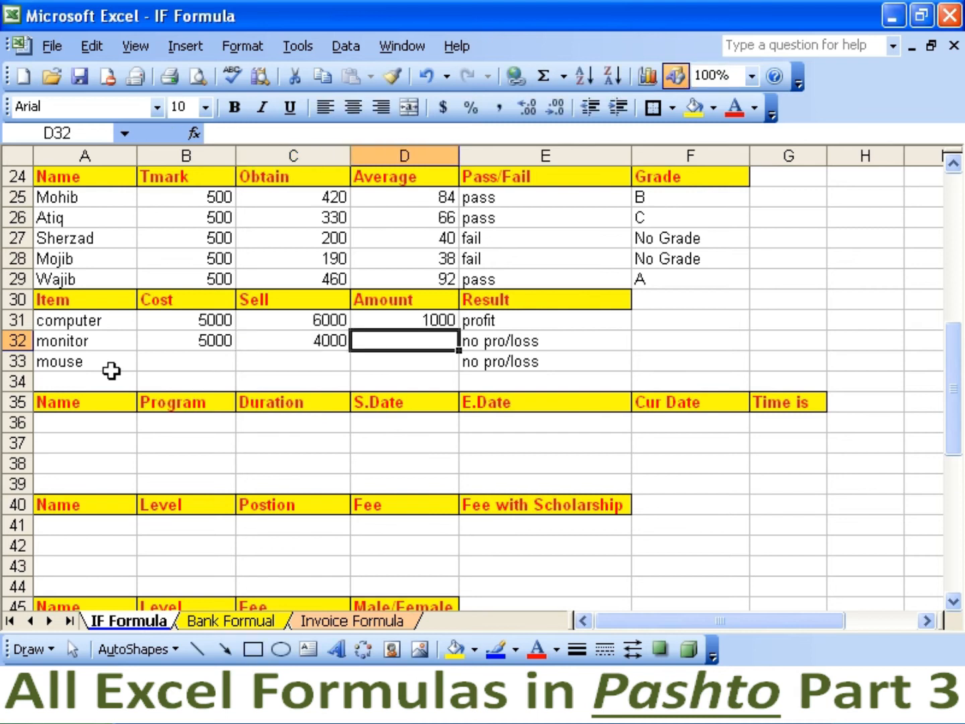
pyautogui.write('-1000')
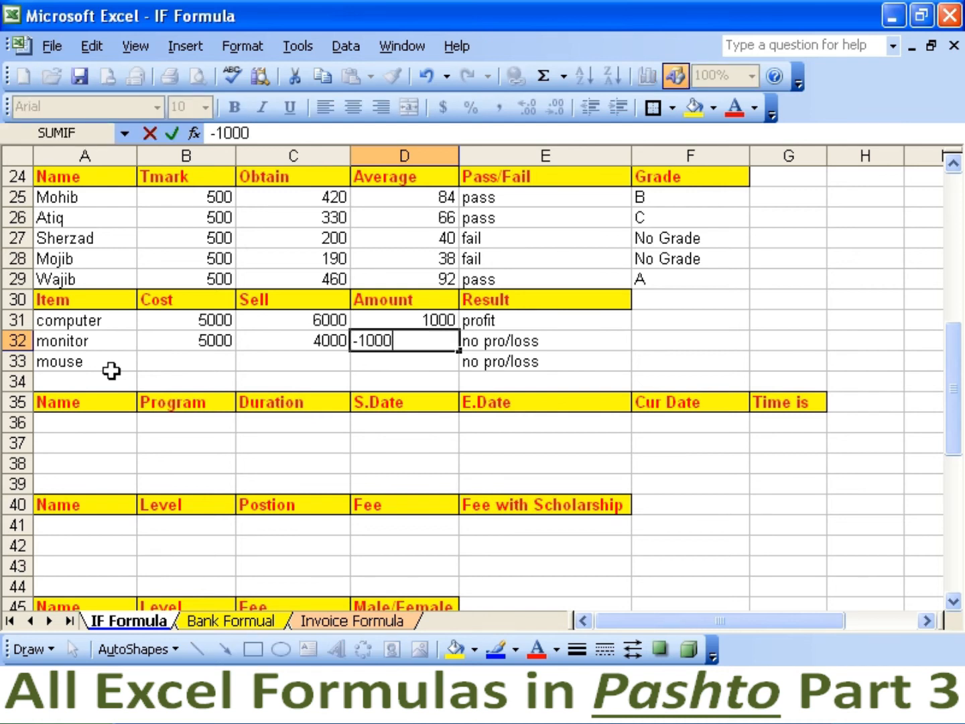
pyautogui.press('Return')
pyautogui.press('Up')
pyautogui.press('Right')
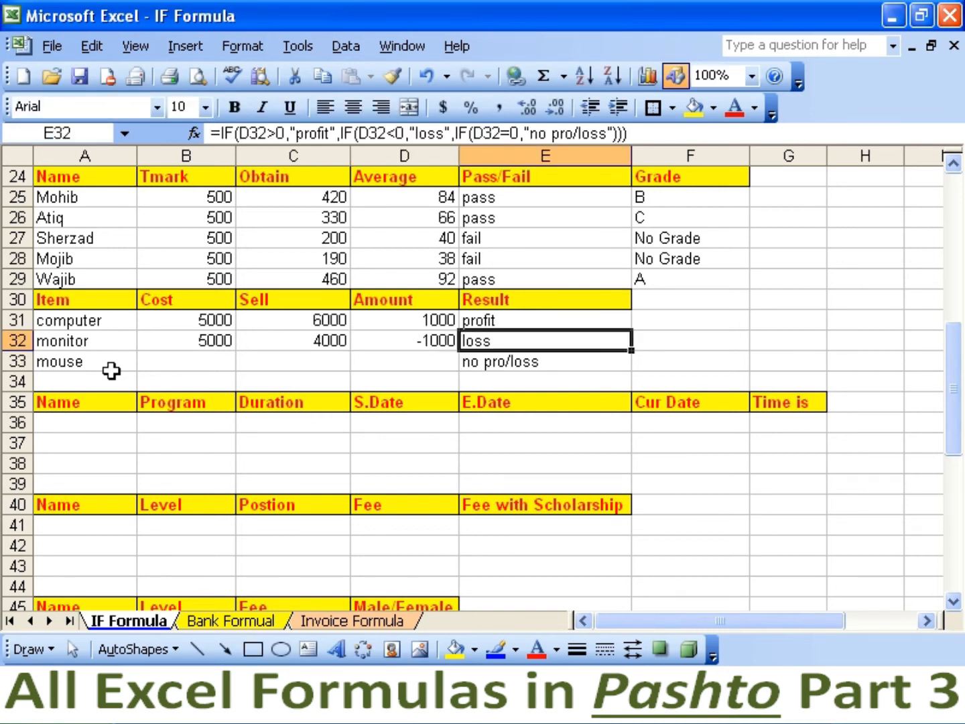
# Enter the mouse's cost 500, sell price 500 and amount 0, then check its Result.
pyautogui.press('Down')
pyautogui.press('Left')
pyautogui.press('Left')
pyautogui.press('Left')
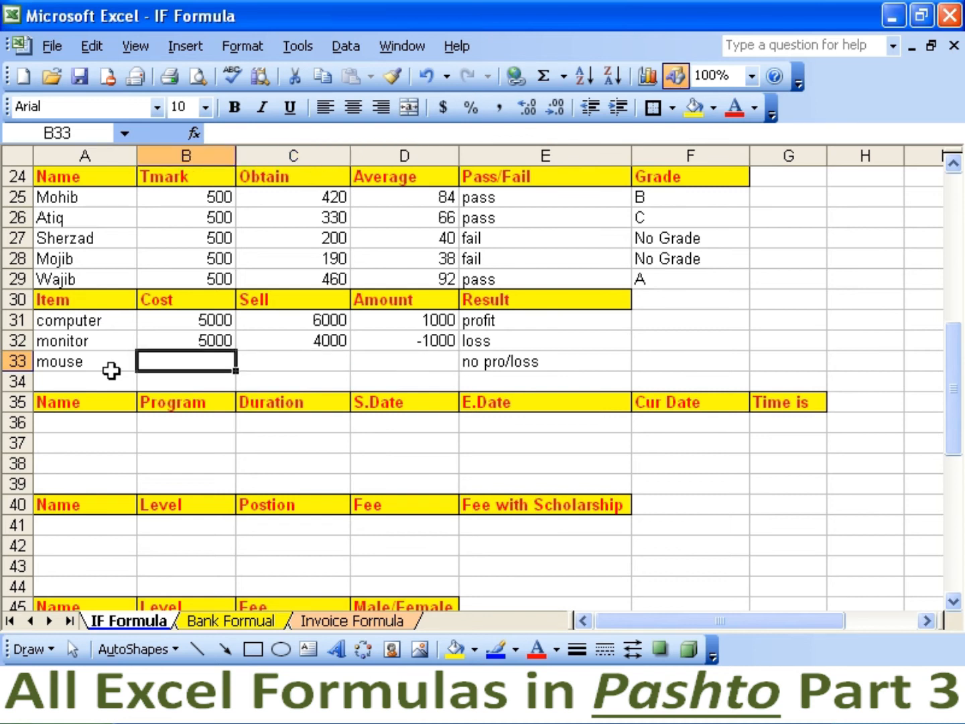
pyautogui.write('500')
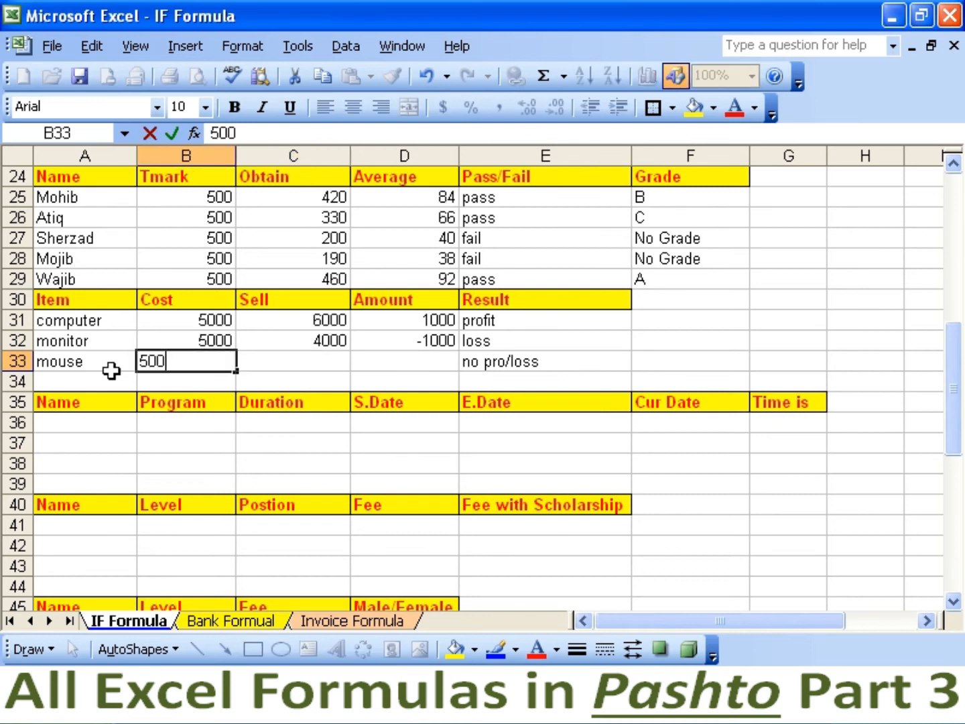
pyautogui.press('Right')
pyautogui.write('500')
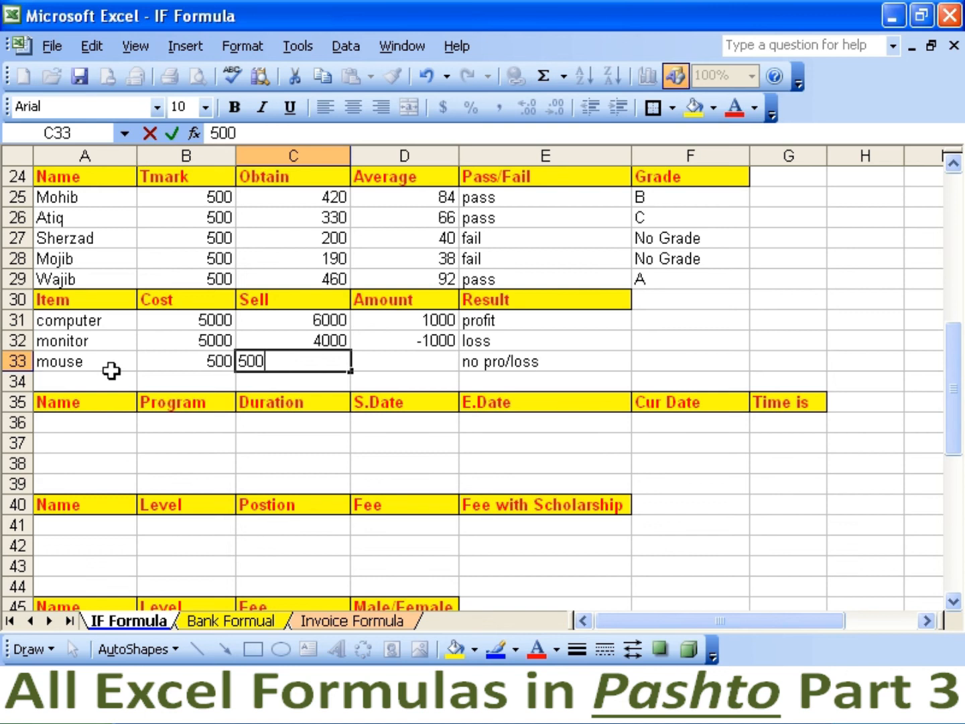
pyautogui.press('Return')
pyautogui.press('Right')
pyautogui.press('Up')
pyautogui.write('=')
pyautogui.press('BackSpace')
pyautogui.write('0')
pyautogui.press('Up')
pyautogui.press('Down')
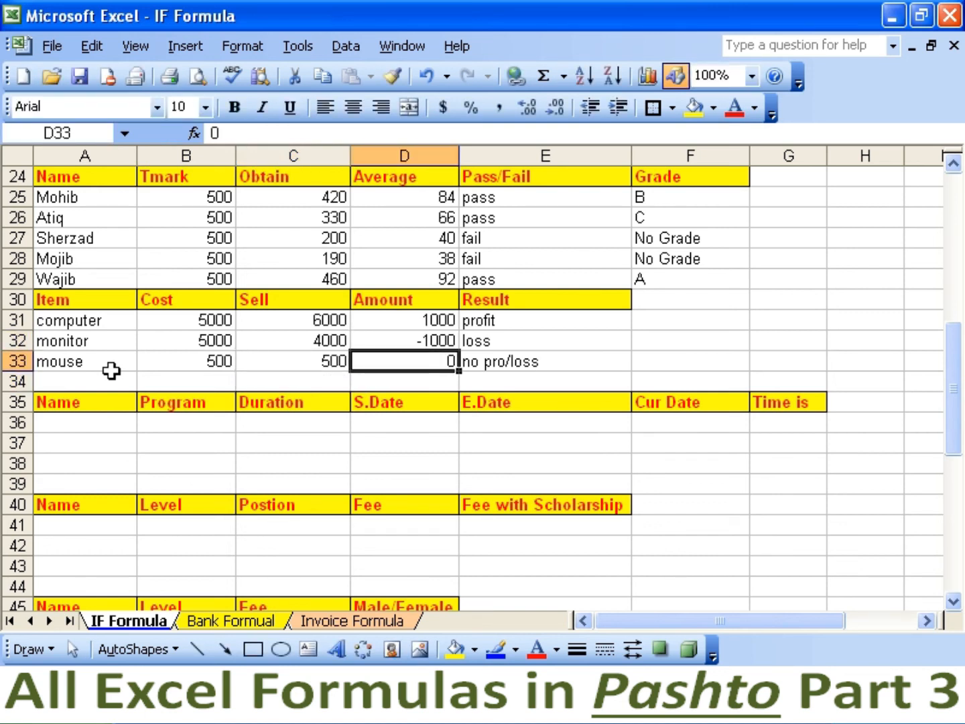
pyautogui.press('Right')
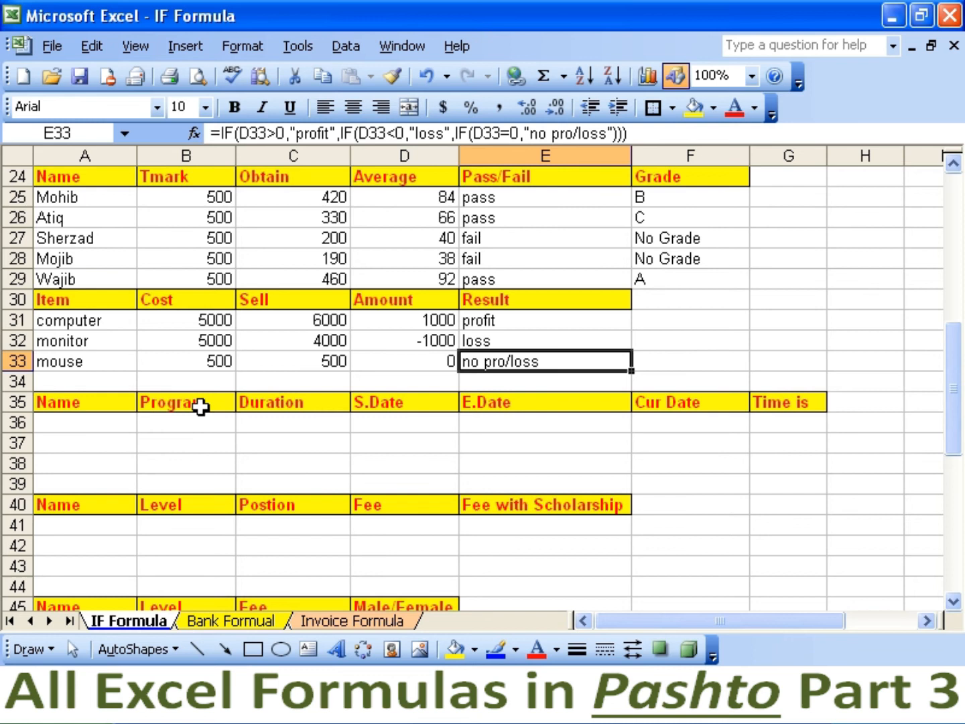
pyautogui.scroll(-3, 201, 407)
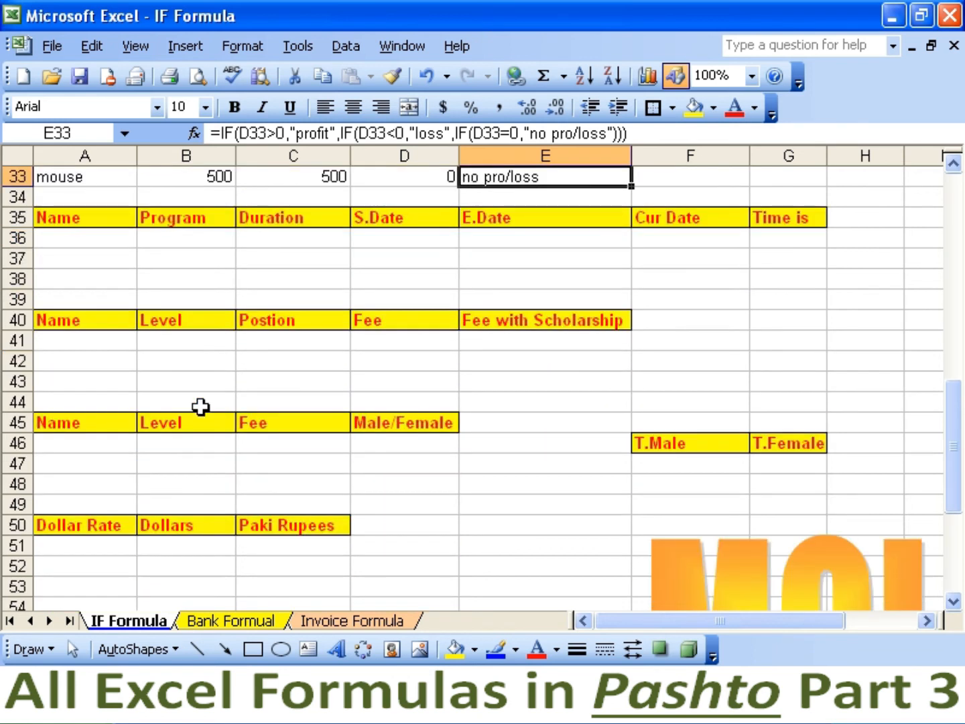
pyautogui.scroll(-1, 200, 407)
pyautogui.scroll(1, 201, 407)
pyautogui.click(99, 239)
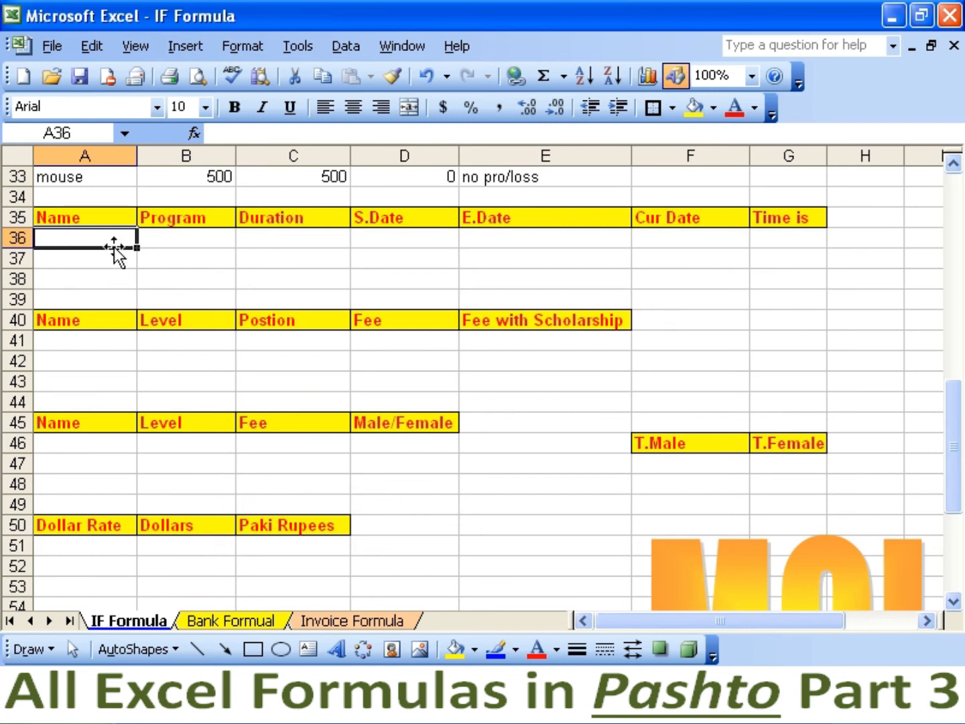
pyautogui.write('atiq')
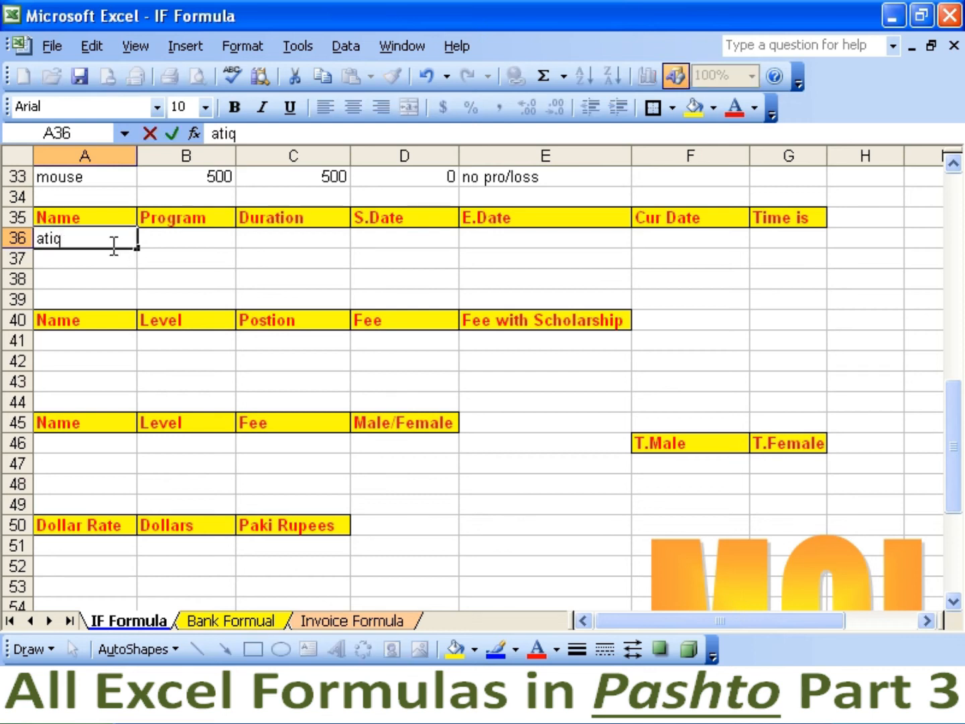
pyautogui.press('Tab')
pyautogui.write('word')
pyautogui.press('Tab')
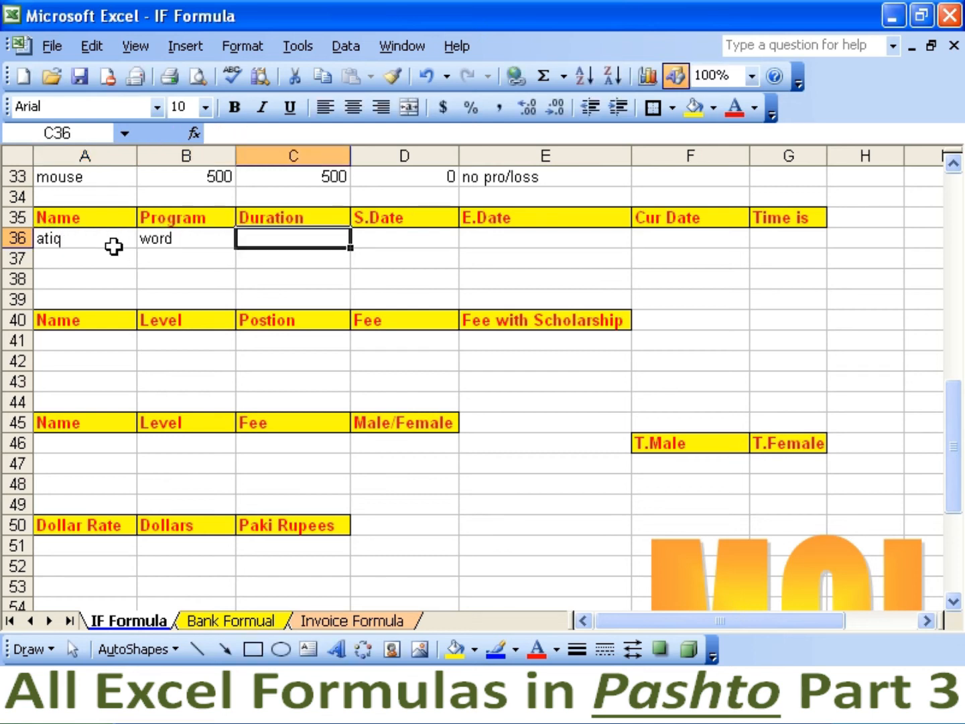
pyautogui.write('70')
pyautogui.press('Tab')
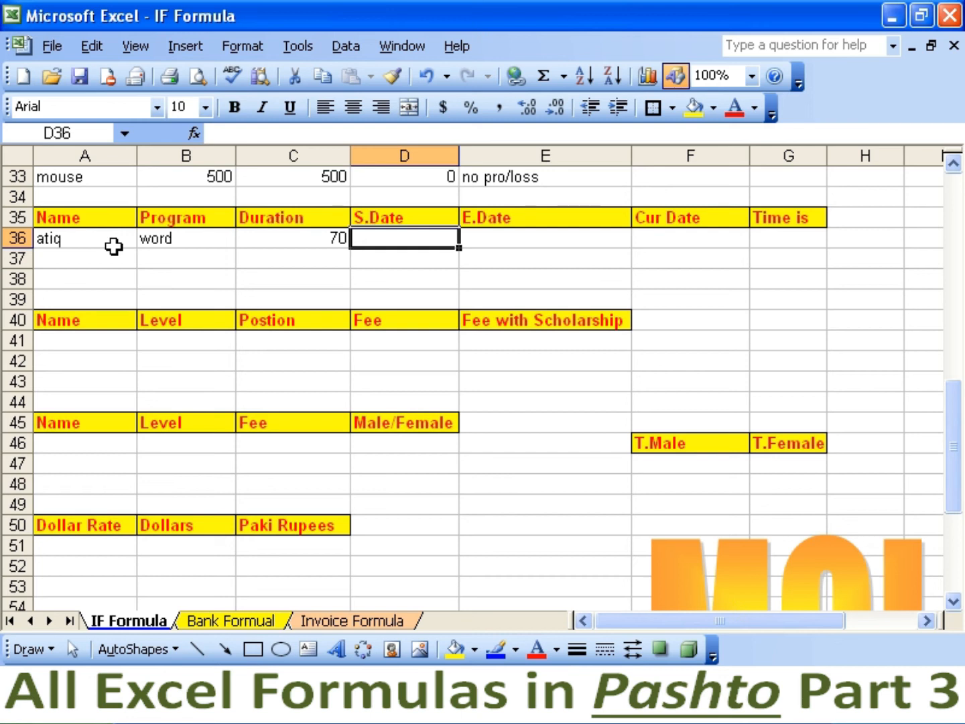
pyautogui.press('Left')
pyautogui.hotkey('shift', 'Left')
pyautogui.hotkey('shift', 'Left')
pyautogui.press('Delete')
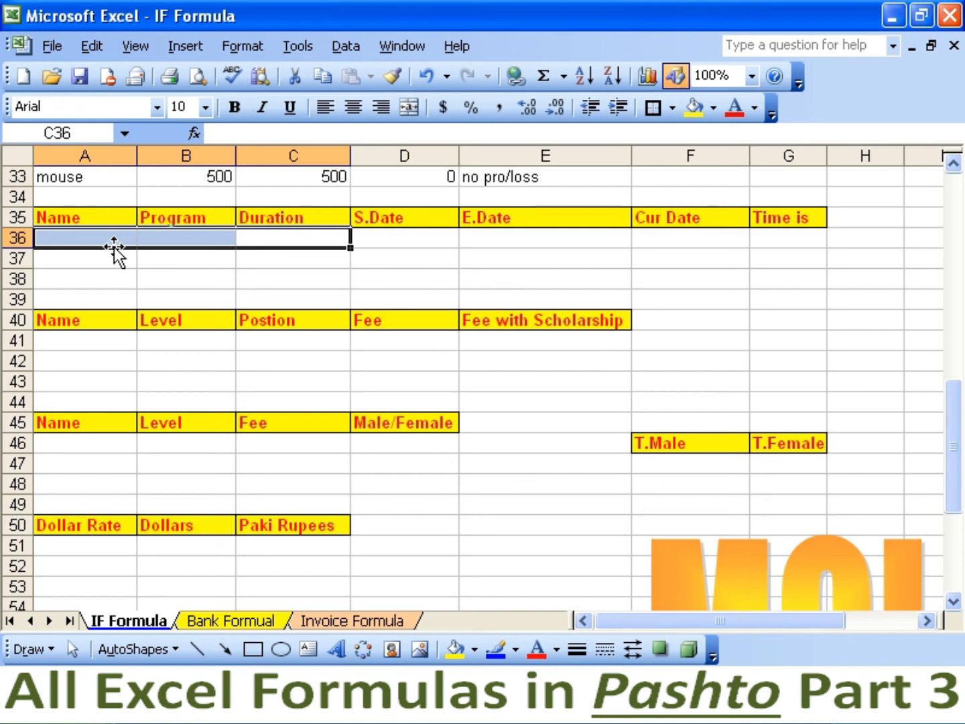
pyautogui.press('Right')
pyautogui.press('Right')
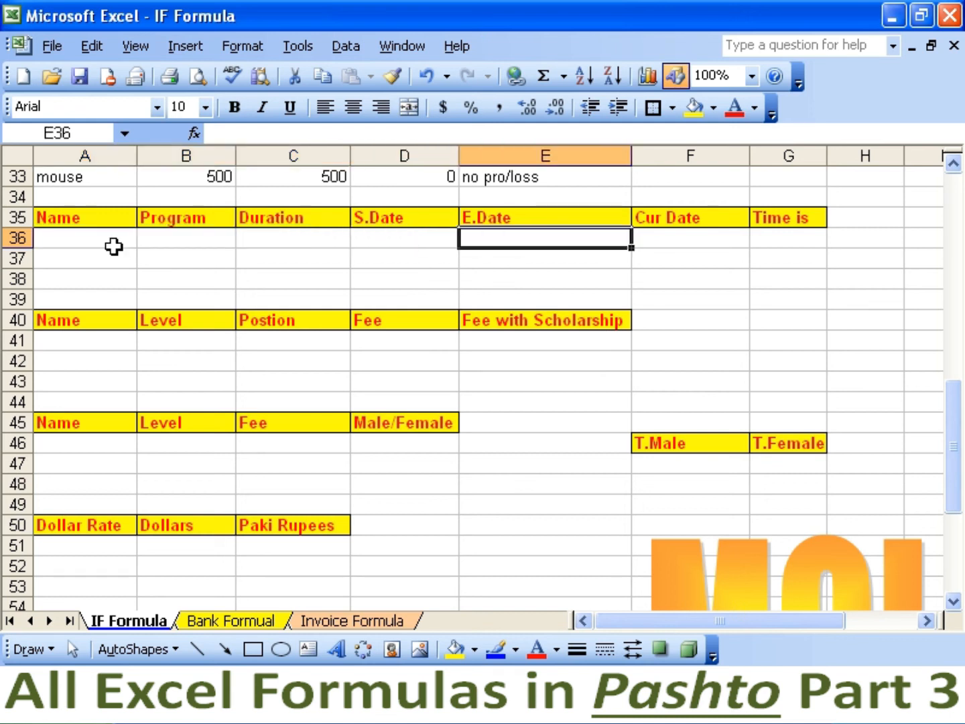
# Enter =C36+D36 in E36 so E.Date is Duration plus S.Date.
pyautogui.write('=')
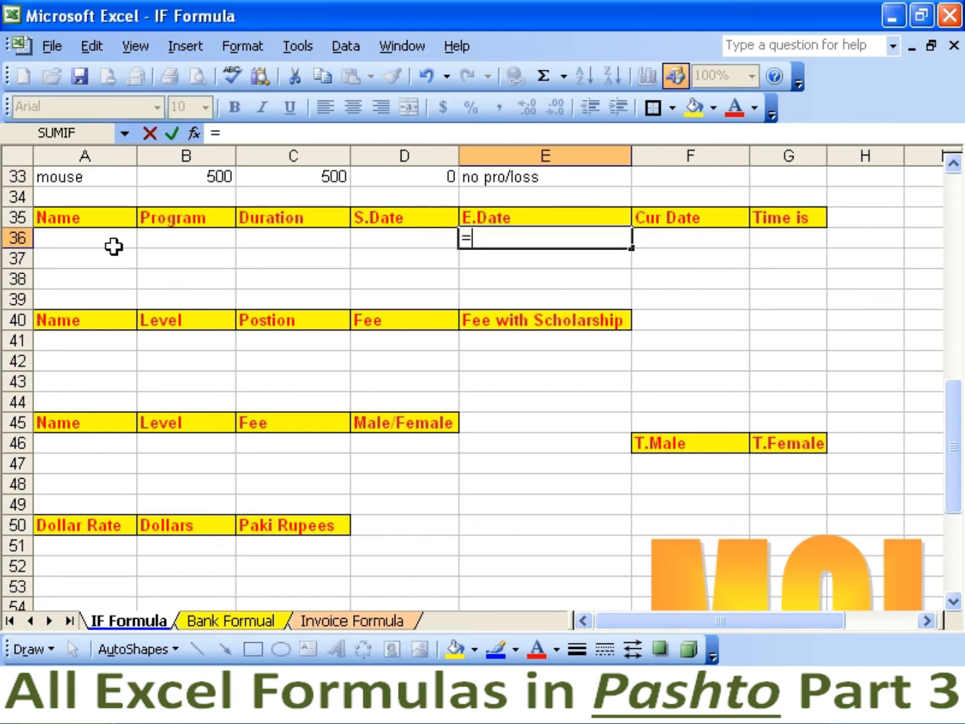
pyautogui.click(259, 236)
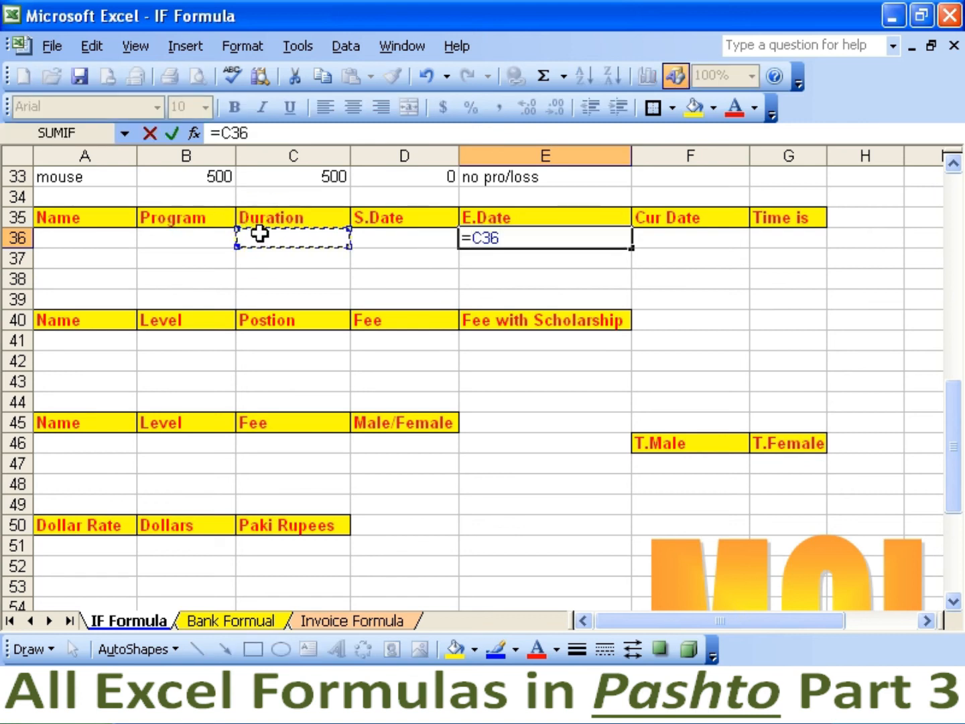
pyautogui.write('+')
pyautogui.click(413, 240)
pyautogui.press('Return')
pyautogui.press('Up')
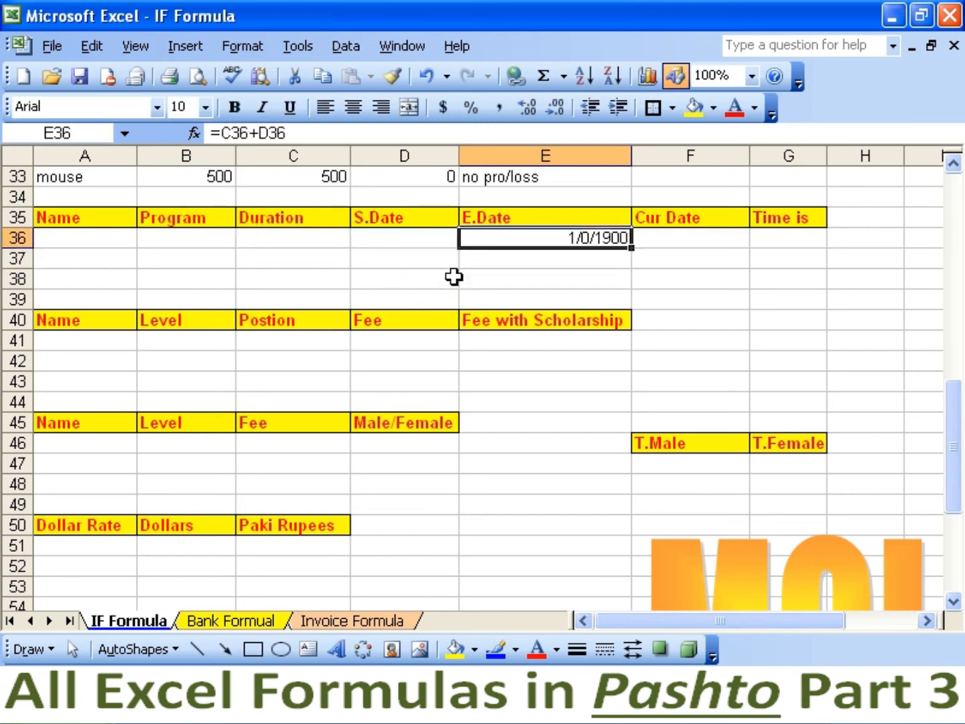
# Enter =today() in F36 to show the current date, 8/4/2010.
pyautogui.press('Right')
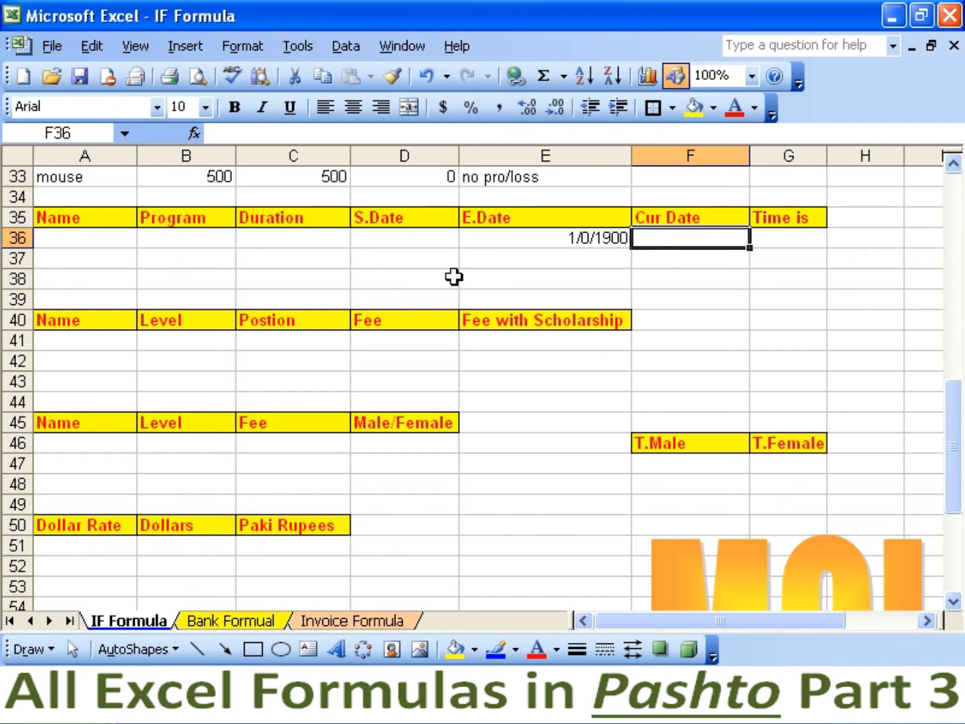
pyautogui.write('=toda')
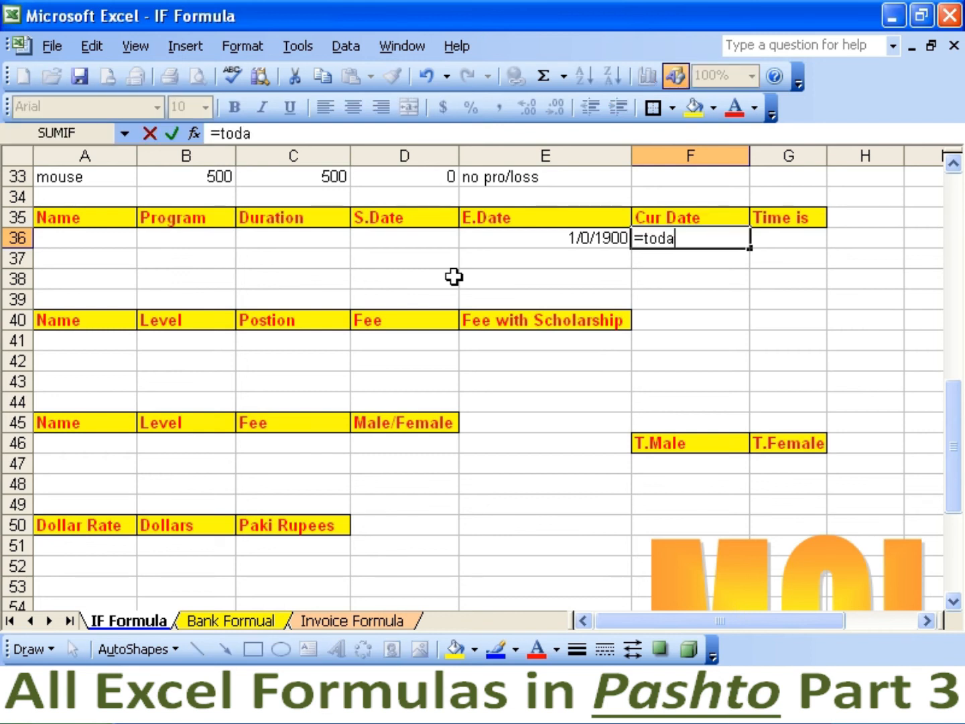
pyautogui.write('y()')
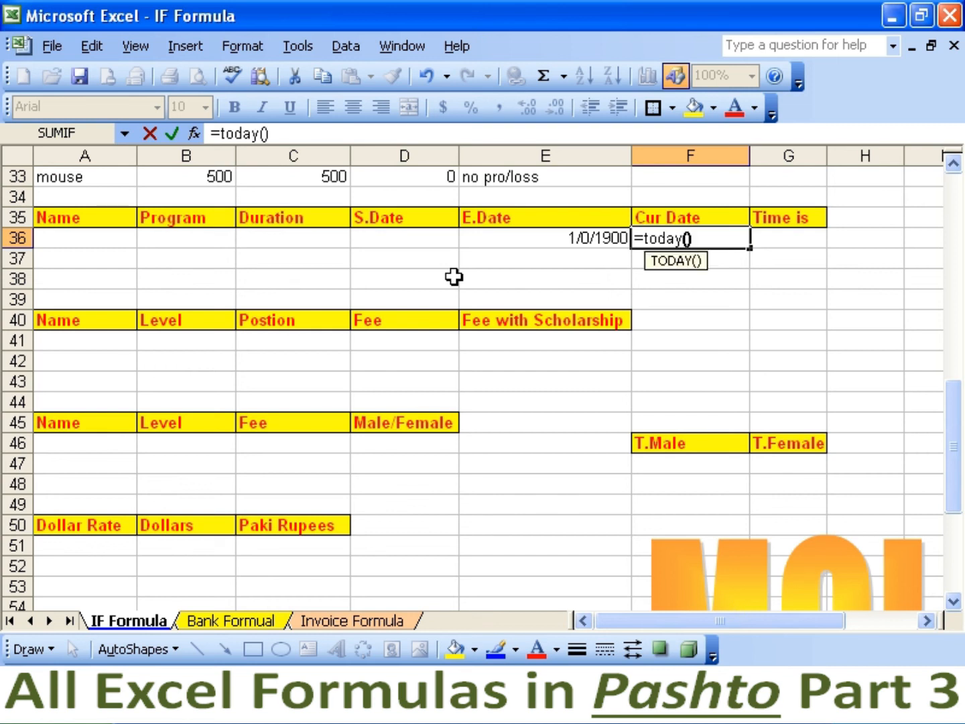
pyautogui.press('Return')
pyautogui.press('Up')
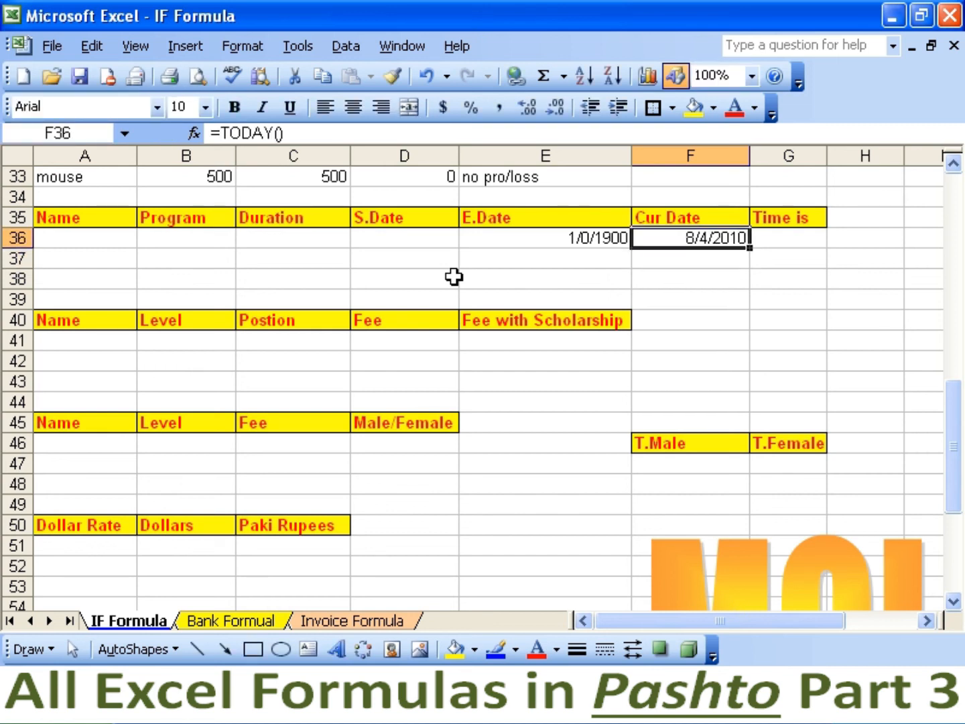
pyautogui.press('Right')
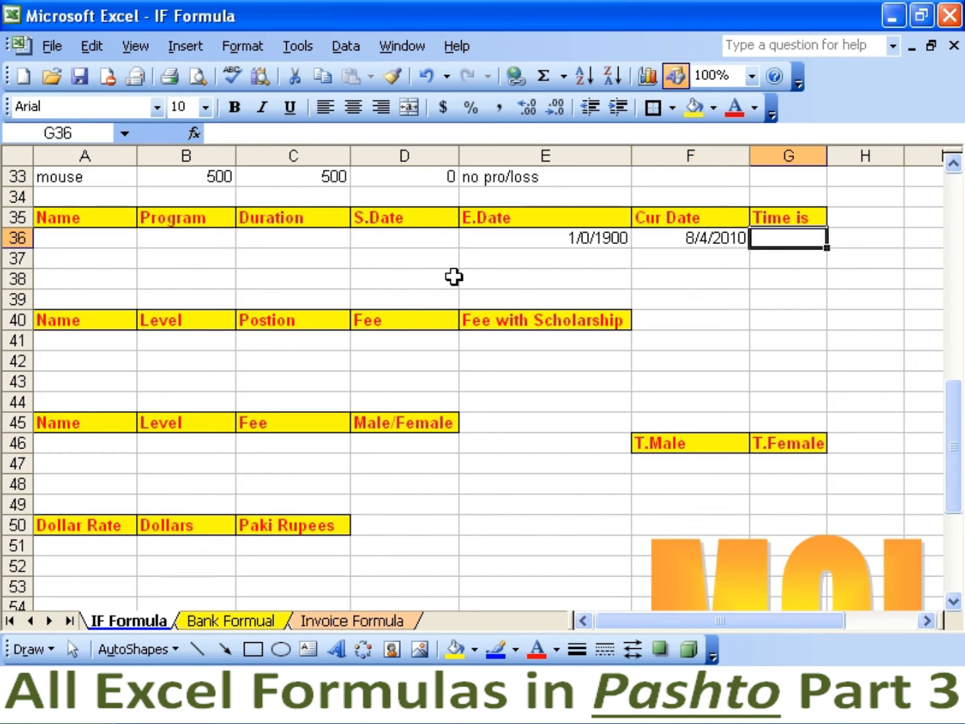
# Type =if(f36>e36,"Over","Not Over") into G36.
pyautogui.write('=if')
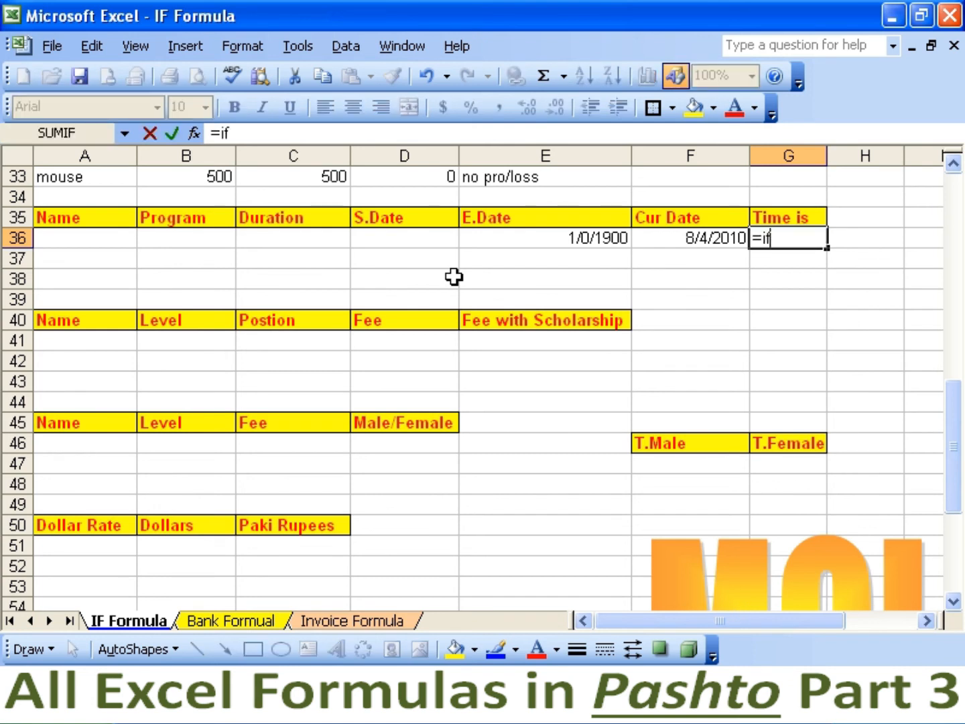
pyautogui.write('(f36')
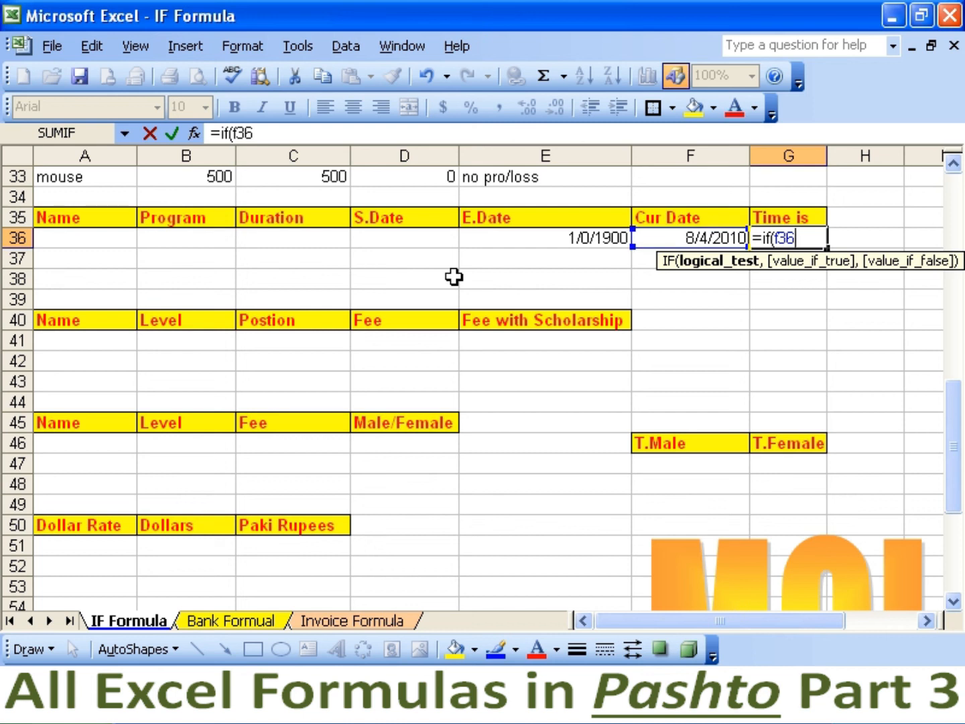
pyautogui.write('>e36,"')
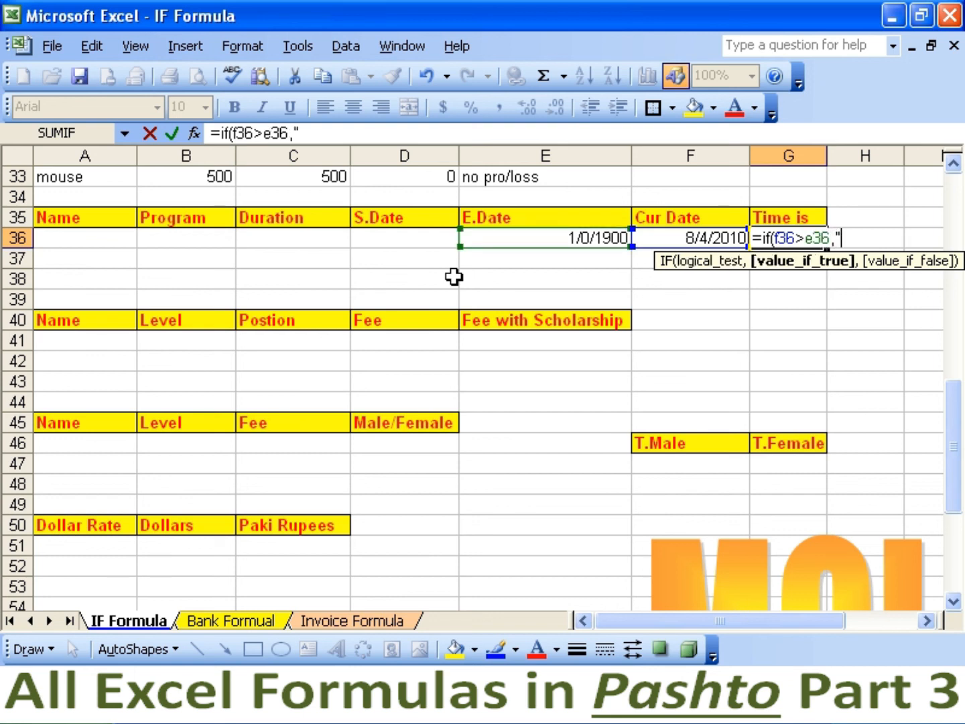
pyautogui.write('Over",')
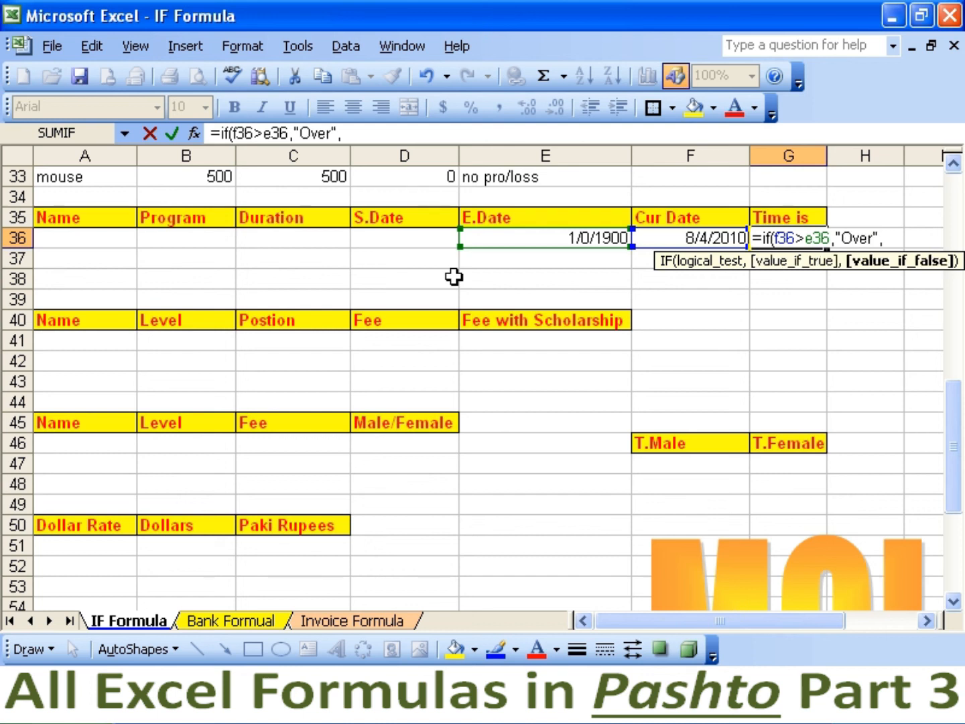
pyautogui.write('"Not Over')
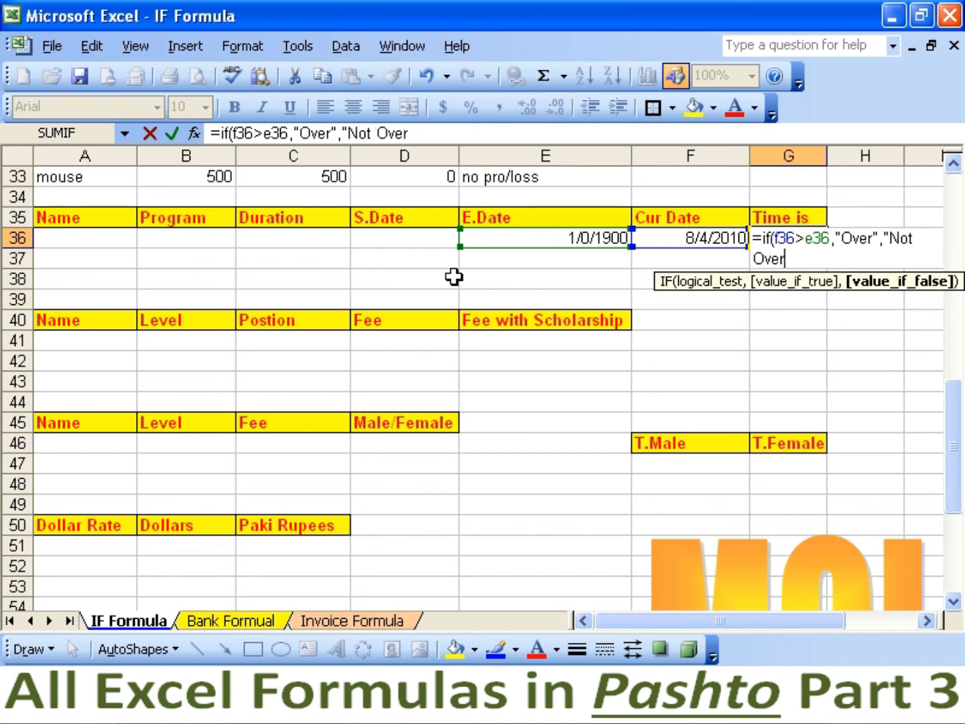
pyautogui.write('")')
# Confirm the Over/Not Over IF formula in G36 and fill it down to G39.
pyautogui.press('Return')
pyautogui.press('Up')
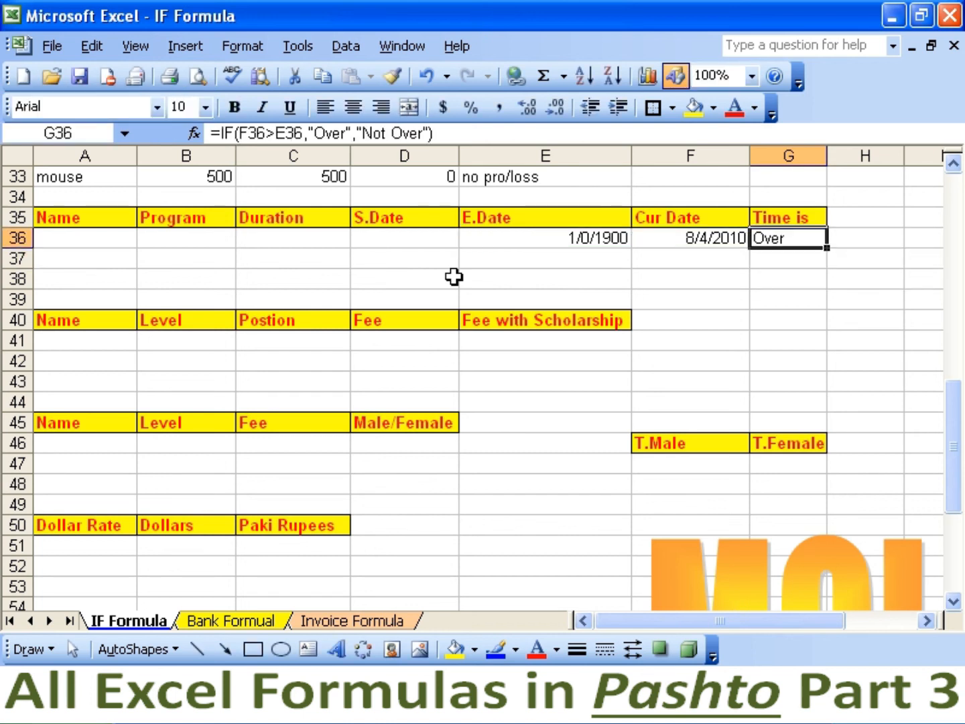
pyautogui.hotkey('shift', 'Down')
pyautogui.hotkey('shift', 'Down')
pyautogui.hotkey('shift', 'Down')
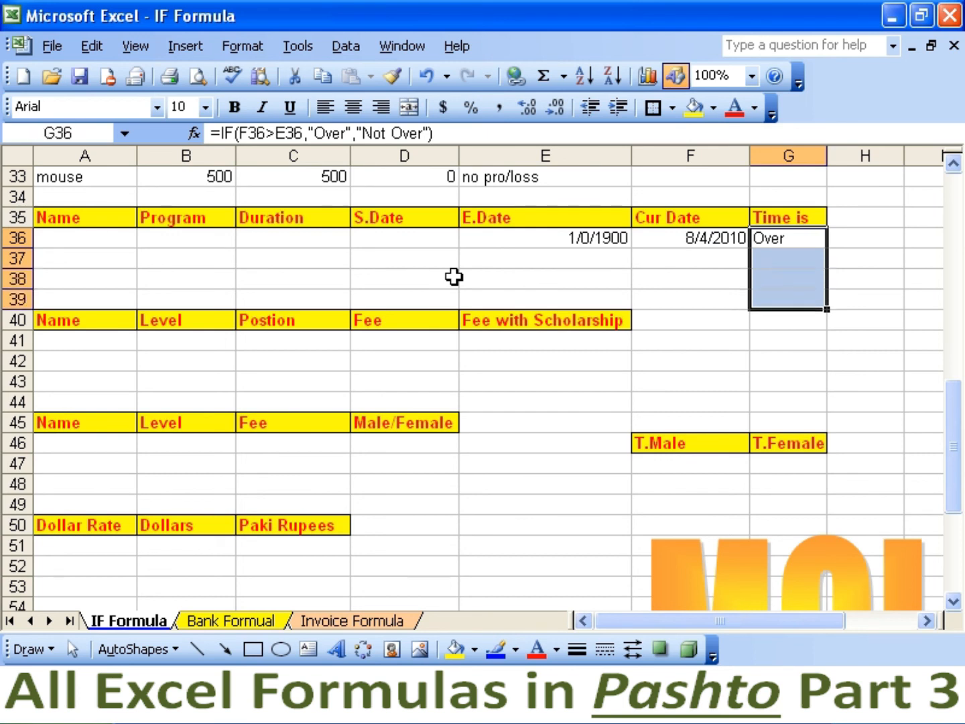
pyautogui.hotkey('ctrl', 'd')
# Fill the Cur Date formula down to F38 and the E.Date formula down to E39.
pyautogui.press('Left')
pyautogui.hotkey('shift', 'Down')
pyautogui.hotkey('shift', 'Down')
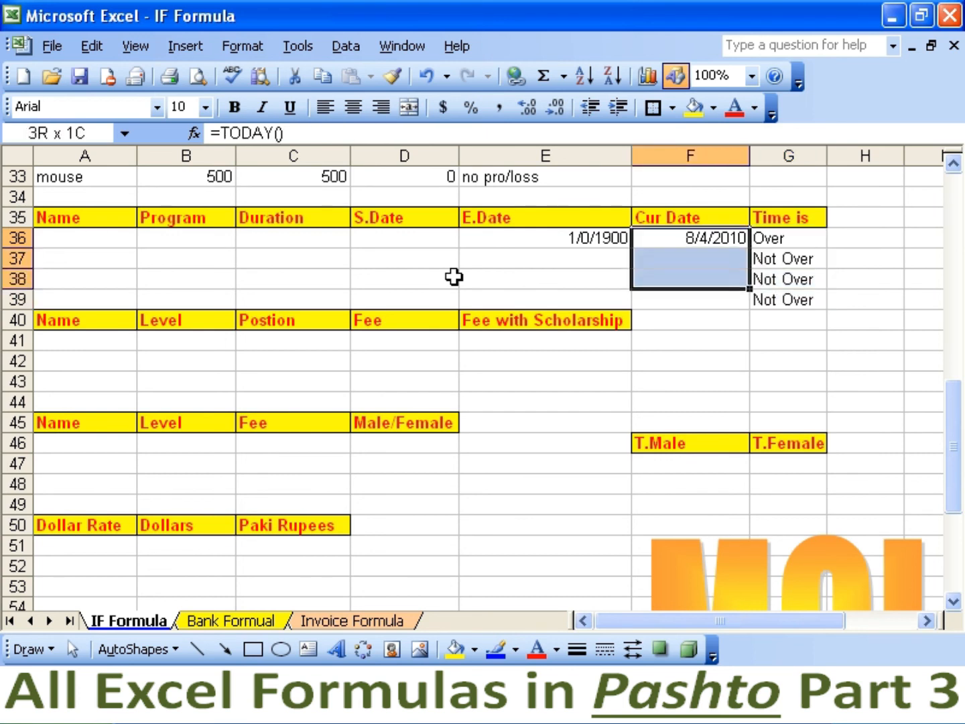
pyautogui.hotkey('ctrl', 'd')
pyautogui.press('Left')
pyautogui.hotkey('shift', 'Down')
pyautogui.hotkey('shift', 'Down')
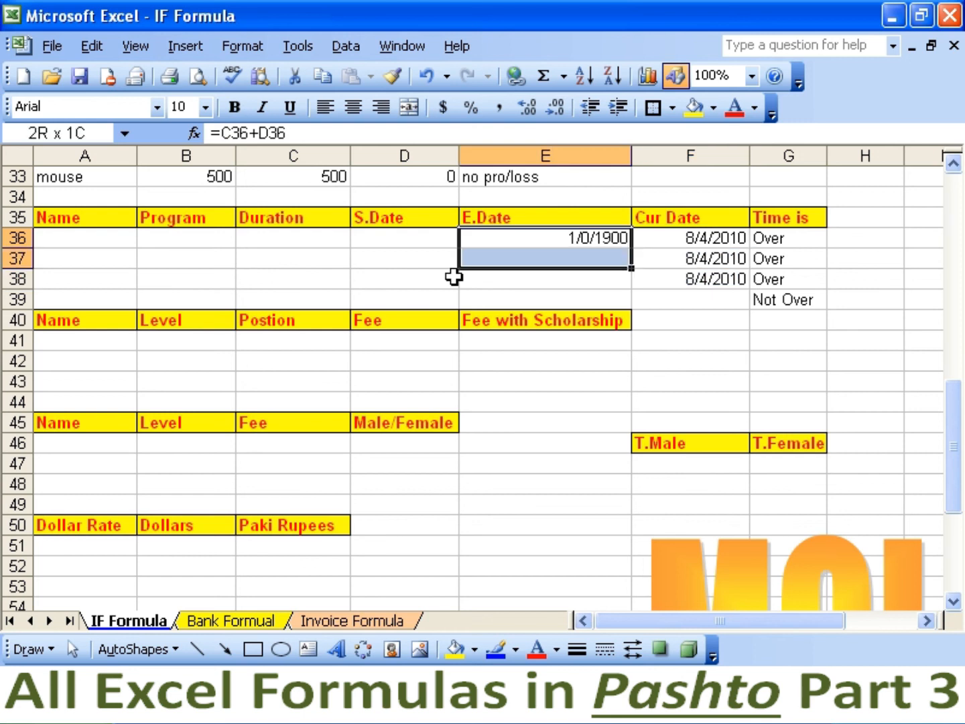
pyautogui.hotkey('shift', 'Down')
pyautogui.hotkey('ctrl', 'd')
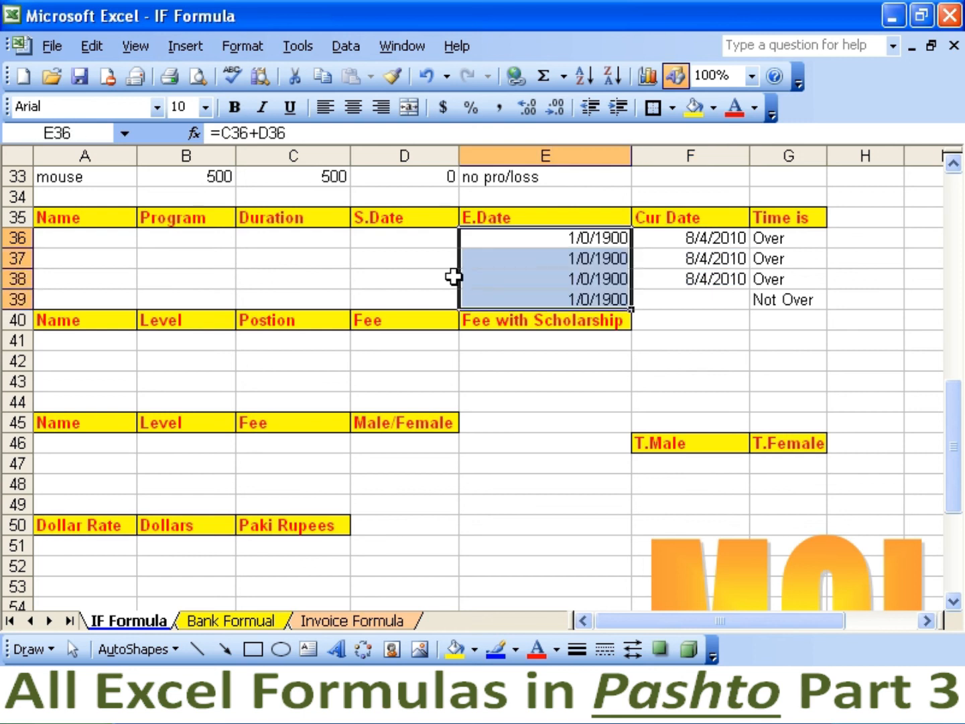
pyautogui.press('Home')
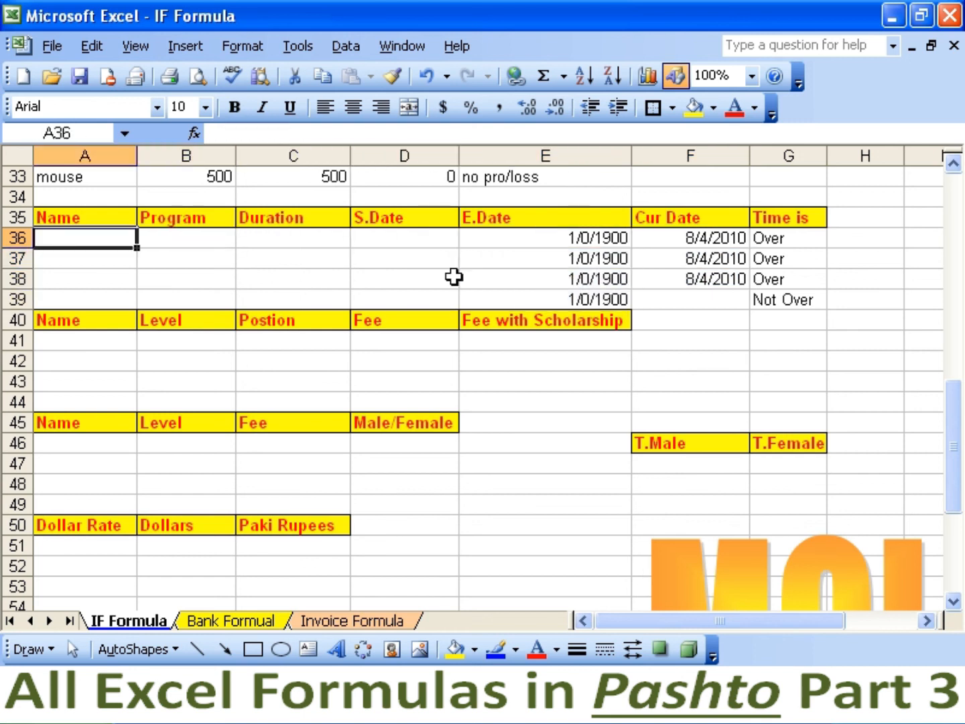
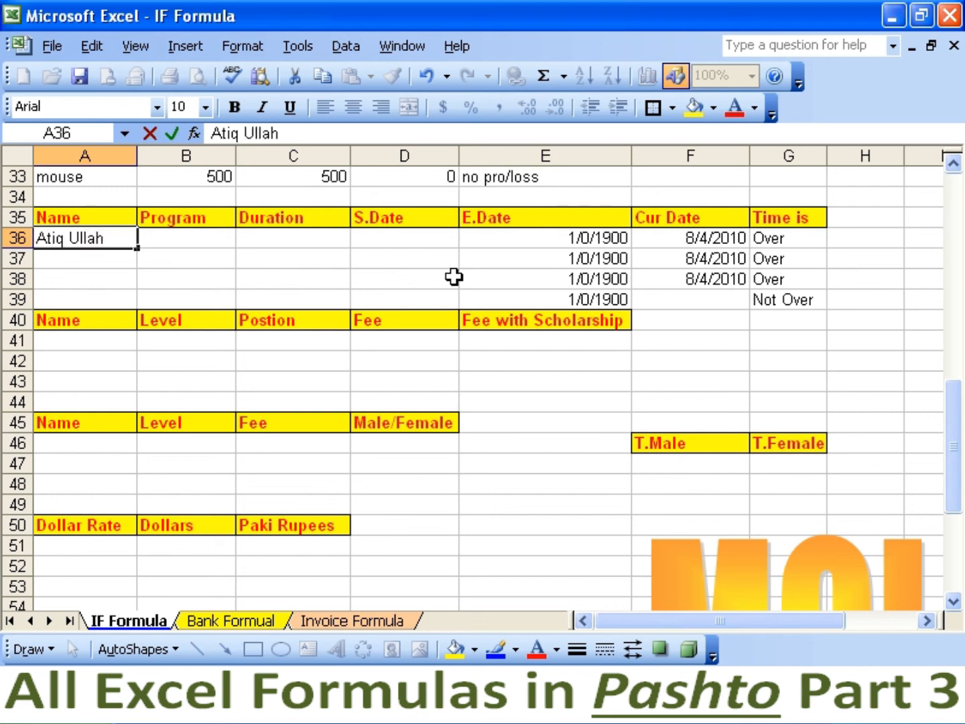
# Enter the student's name, program Ms.Word, duration 70 and start date 6/15/2009 in row 36.
pyautogui.press('Tab')
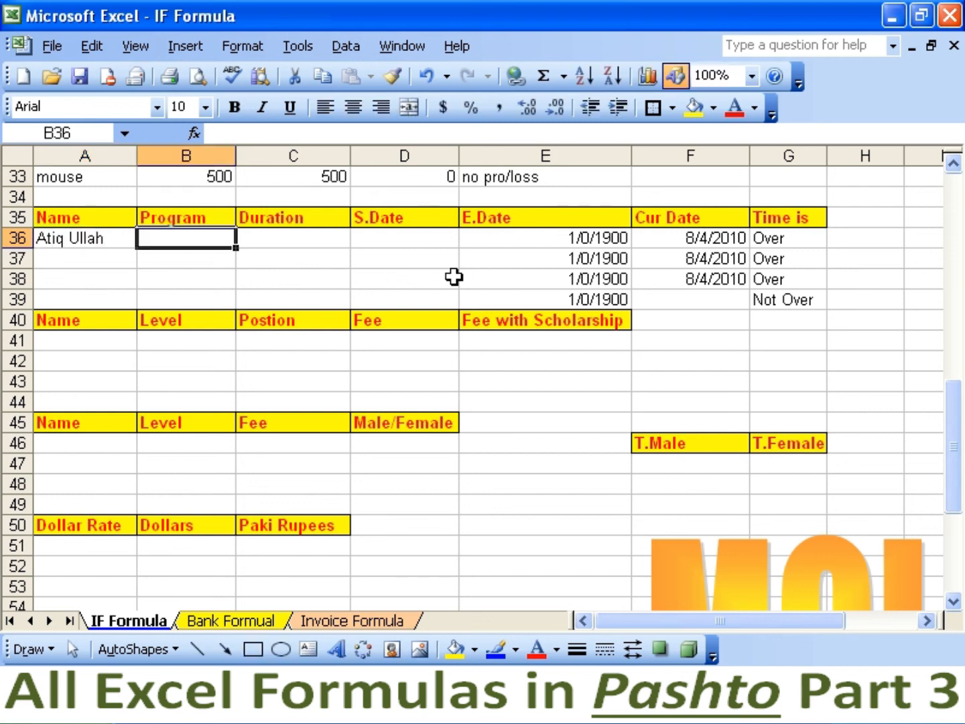
pyautogui.write('Ms.Word')
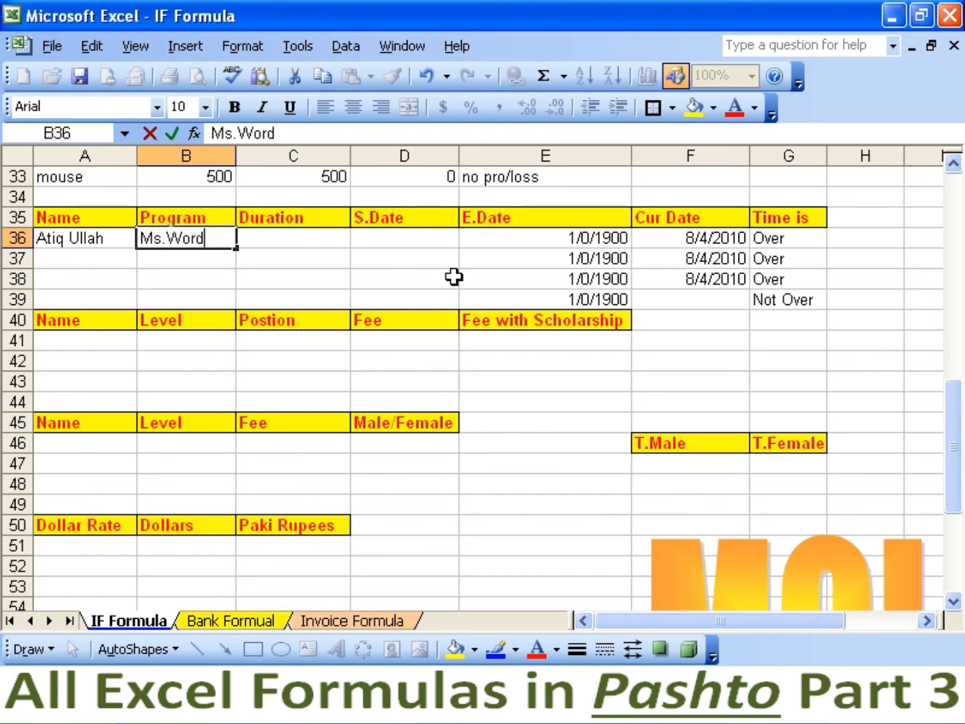
pyautogui.press('Tab')
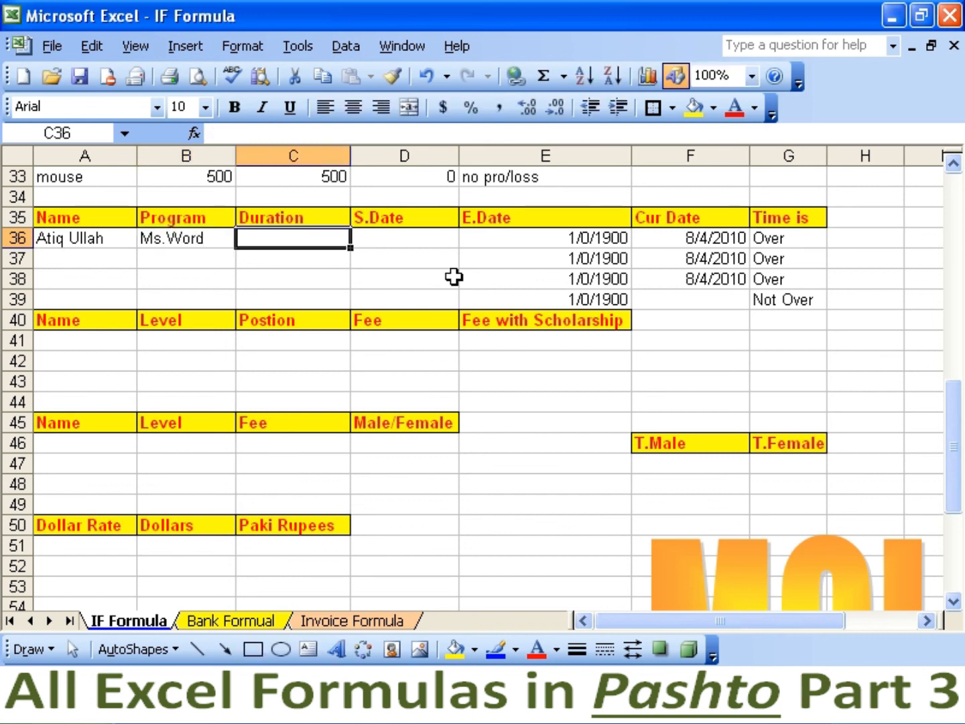
pyautogui.write('70')
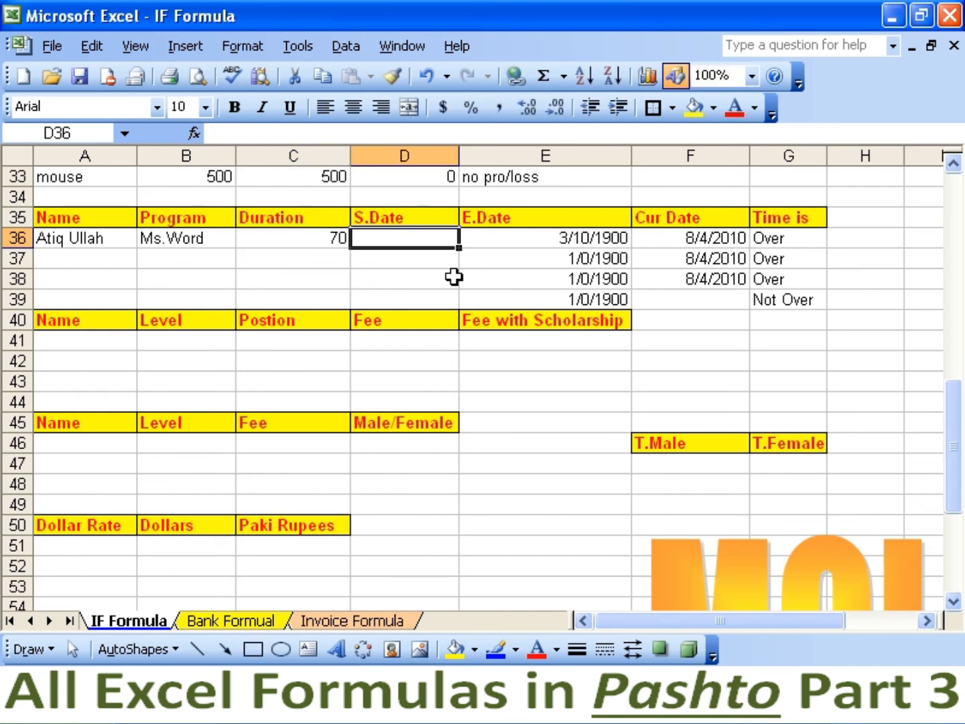
pyautogui.write('6/')
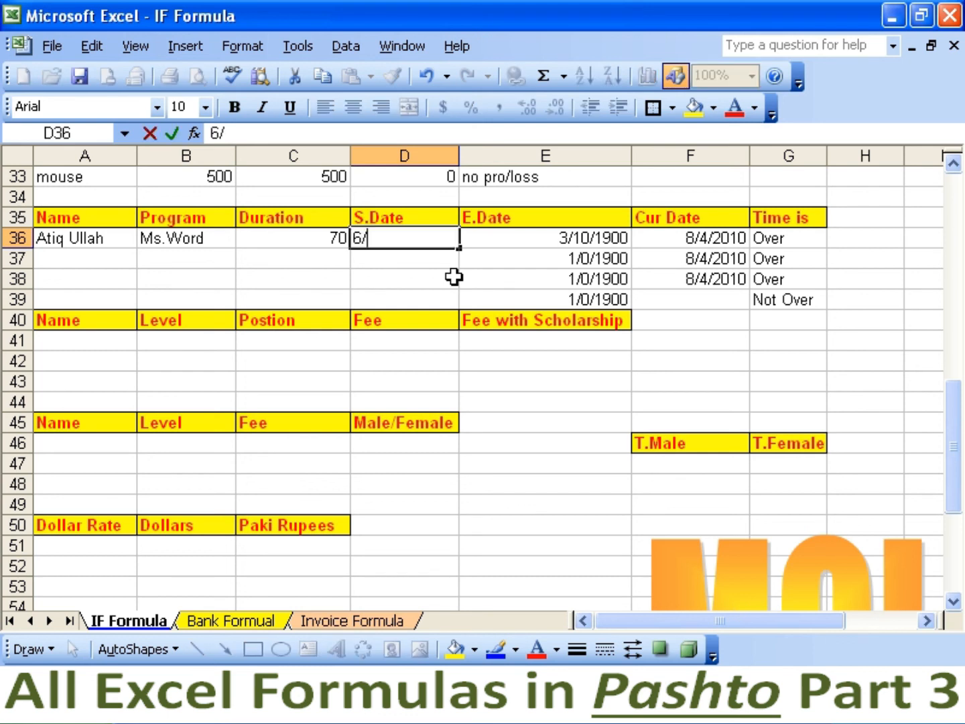
pyautogui.write('15/2009')
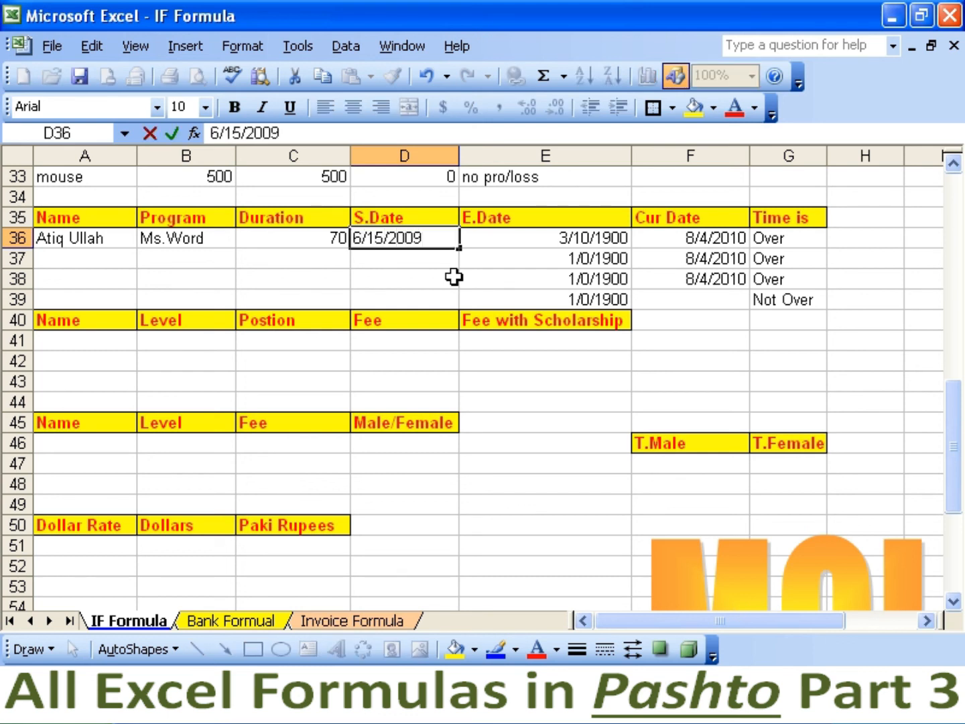
pyautogui.hotkey('ctrl', 'Return')
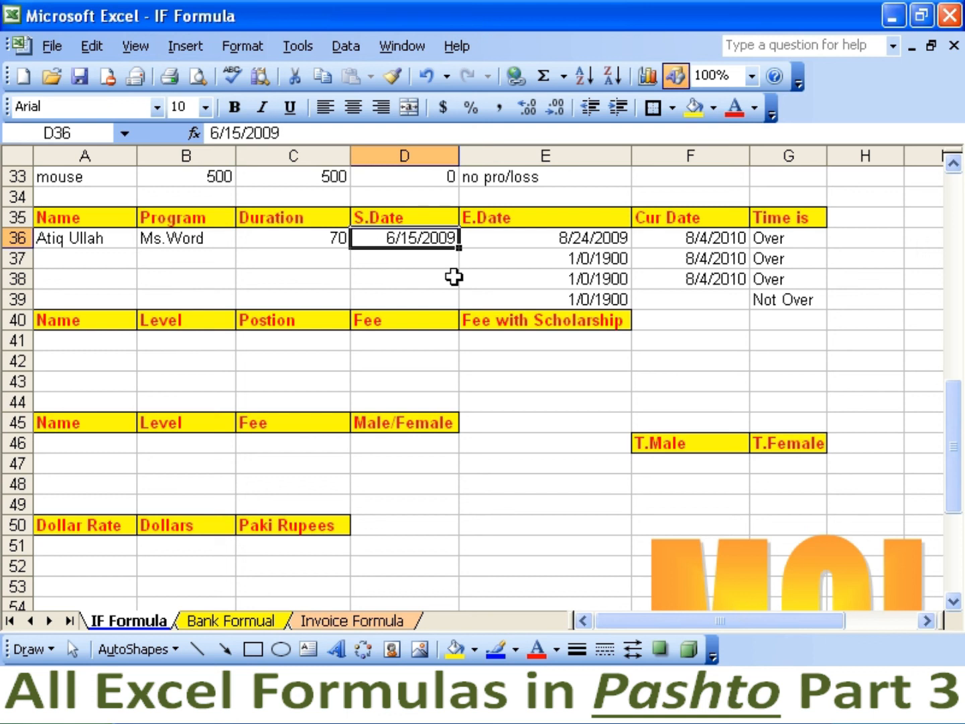
# Replace F36's current date with 7/11/2009, giving end date 8/24/2009 and status Not Over.
pyautogui.press('Right')
pyautogui.press('Left')
pyautogui.press('Right')
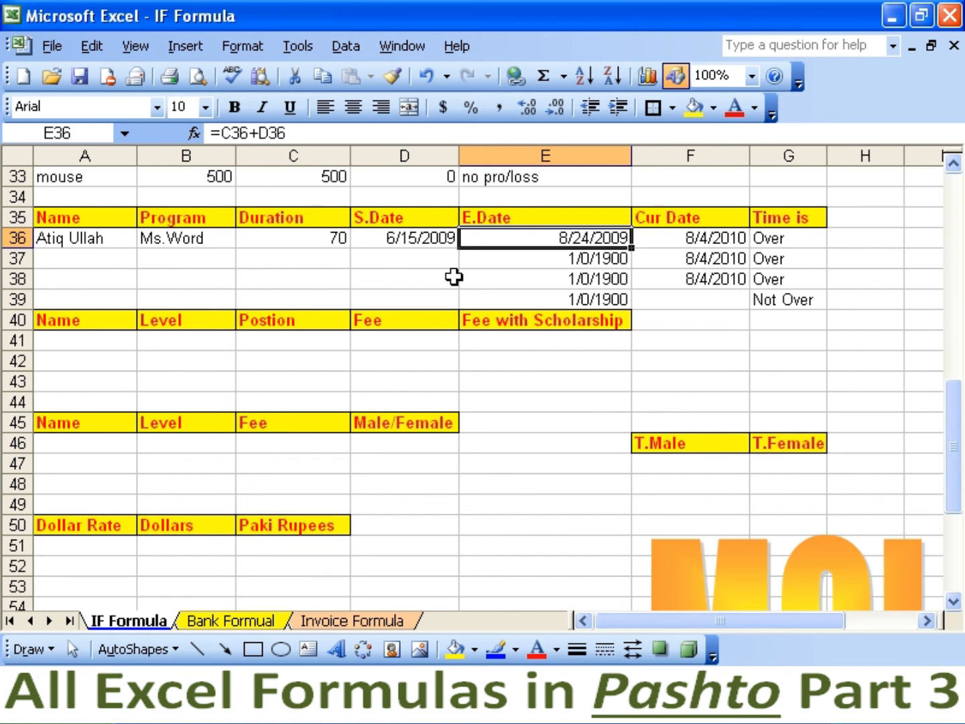
pyautogui.press('Right')
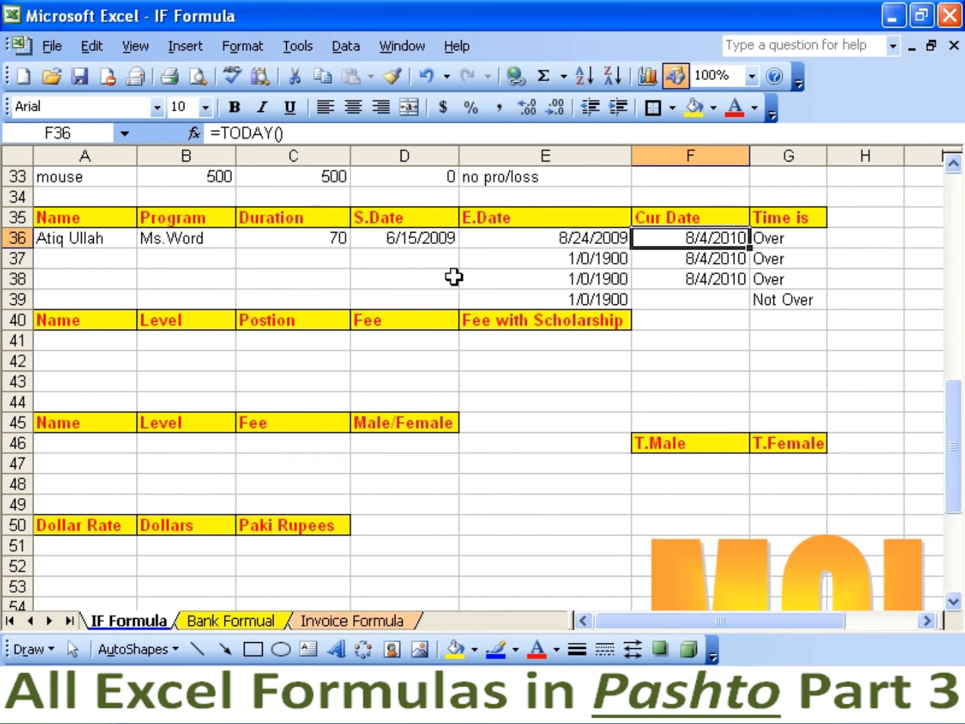
pyautogui.write('7')
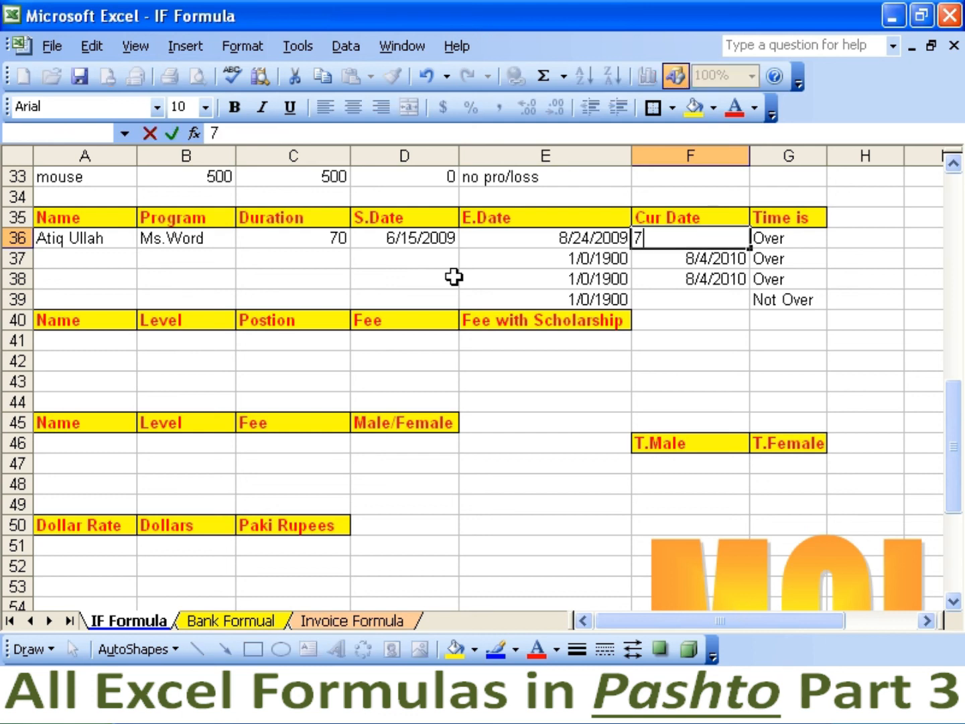
pyautogui.write('/11/2009')
pyautogui.press('Return')
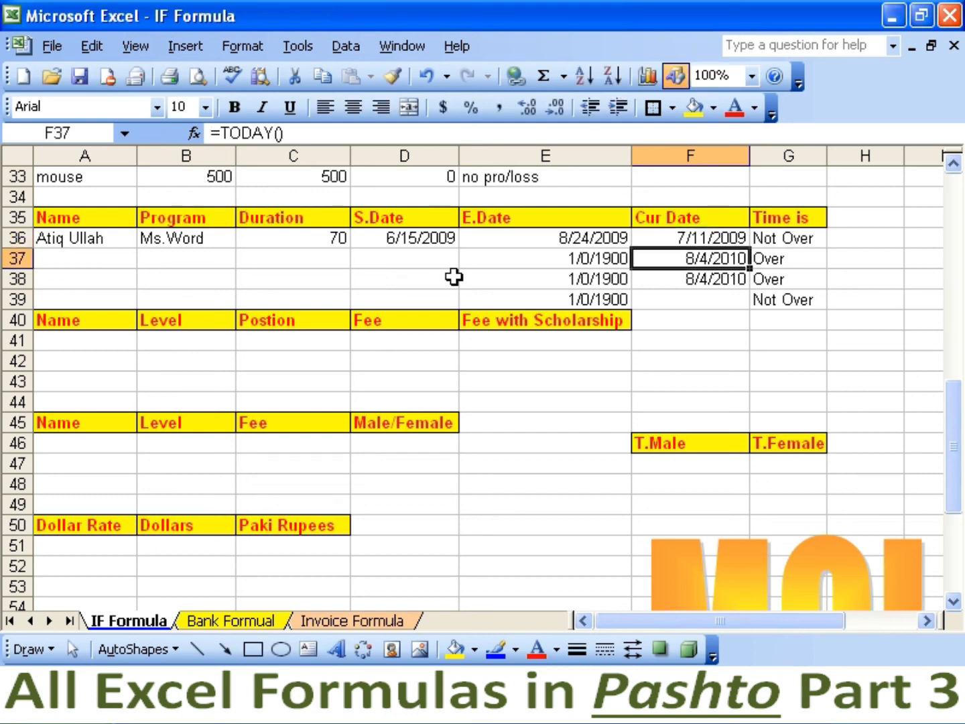
pyautogui.press('Up')
pyautogui.press('Right')
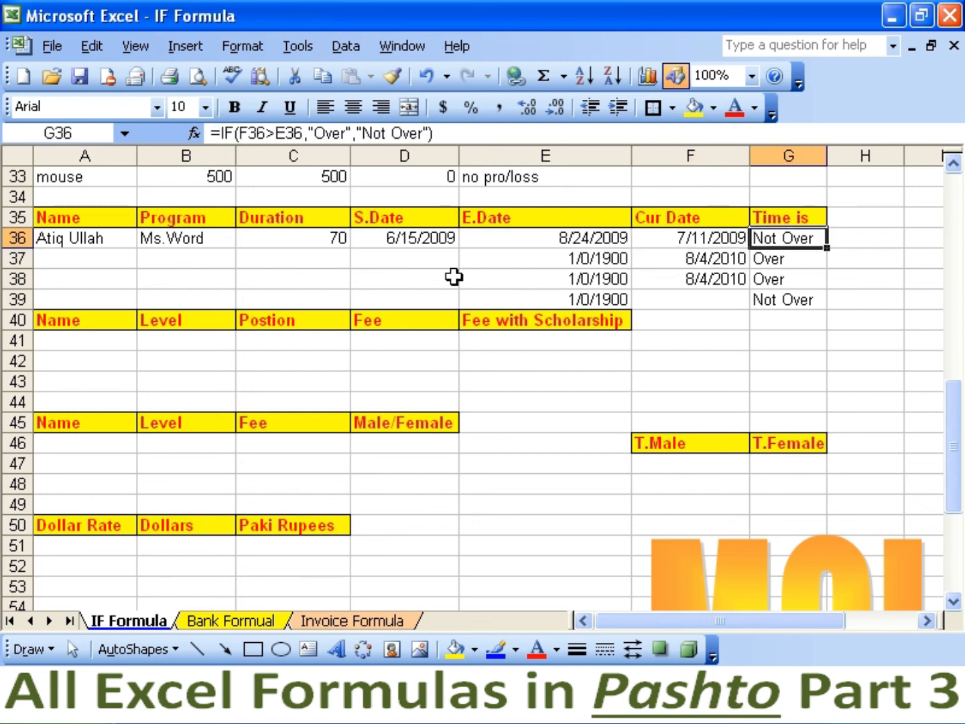
pyautogui.press('Down')
pyautogui.press('Left')
pyautogui.press('Left')
pyautogui.press('Left')
pyautogui.press('Left')
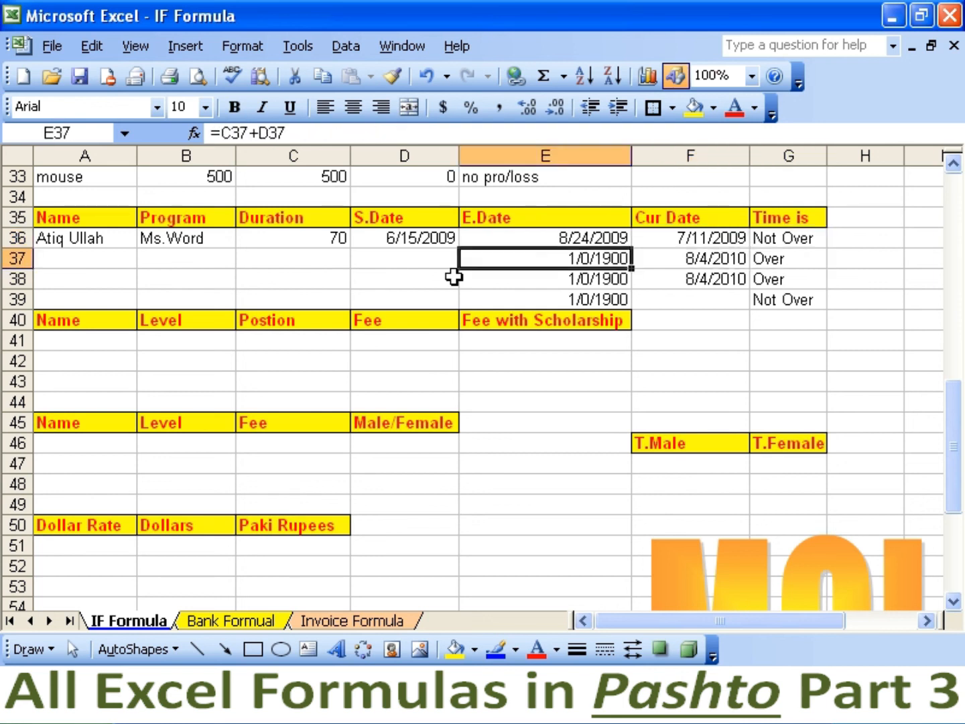
pyautogui.press('Left')
pyautogui.press('Left')
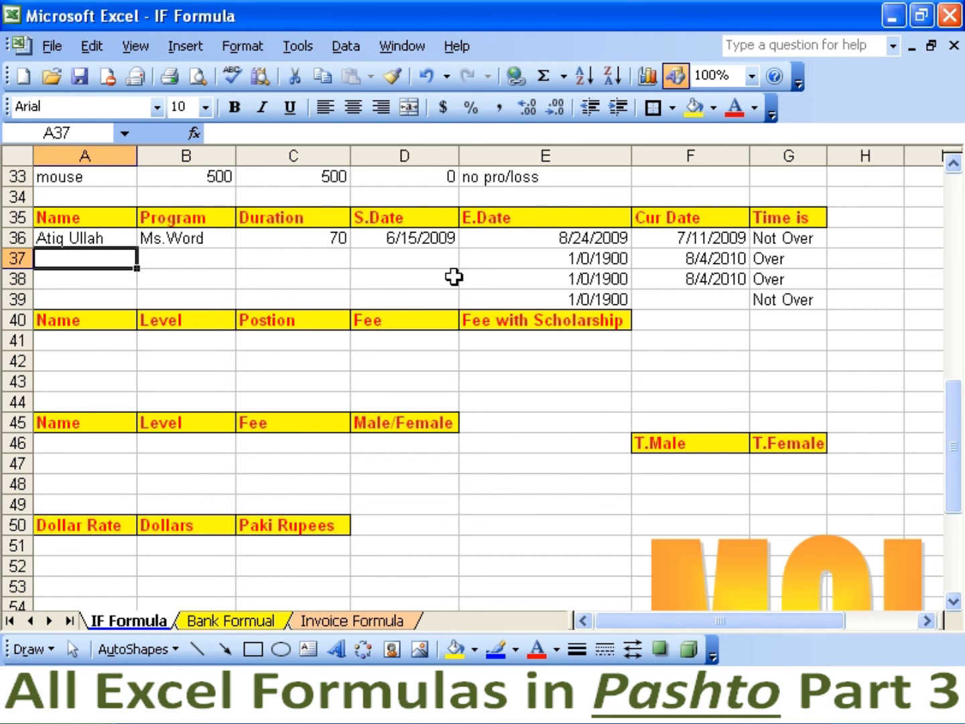
# Enter a second student's name, Adv.Internet, duration 60 and start date 6/20/2009 in row 37.
pyautogui.write('Sherzad')
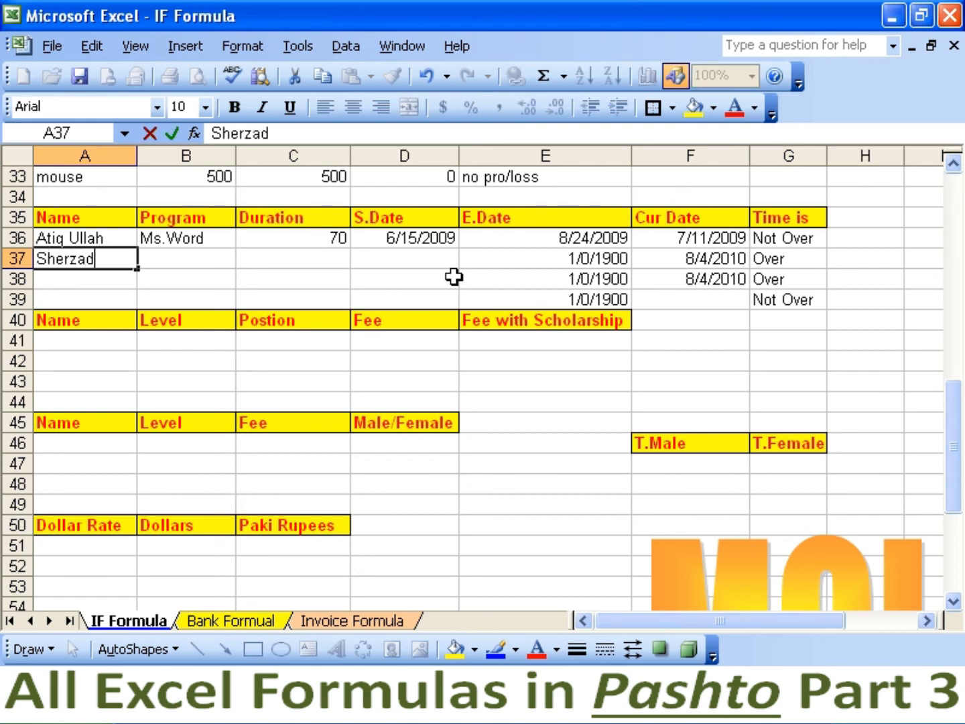
pyautogui.press('Tab')
pyautogui.write('Ad')
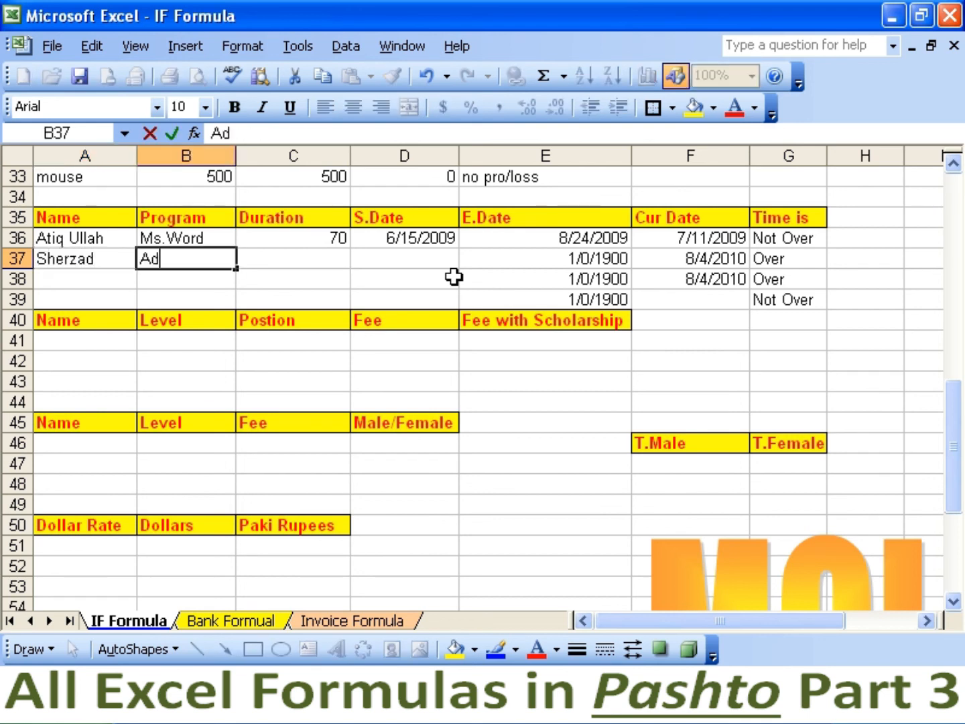
pyautogui.write('v.Internet')
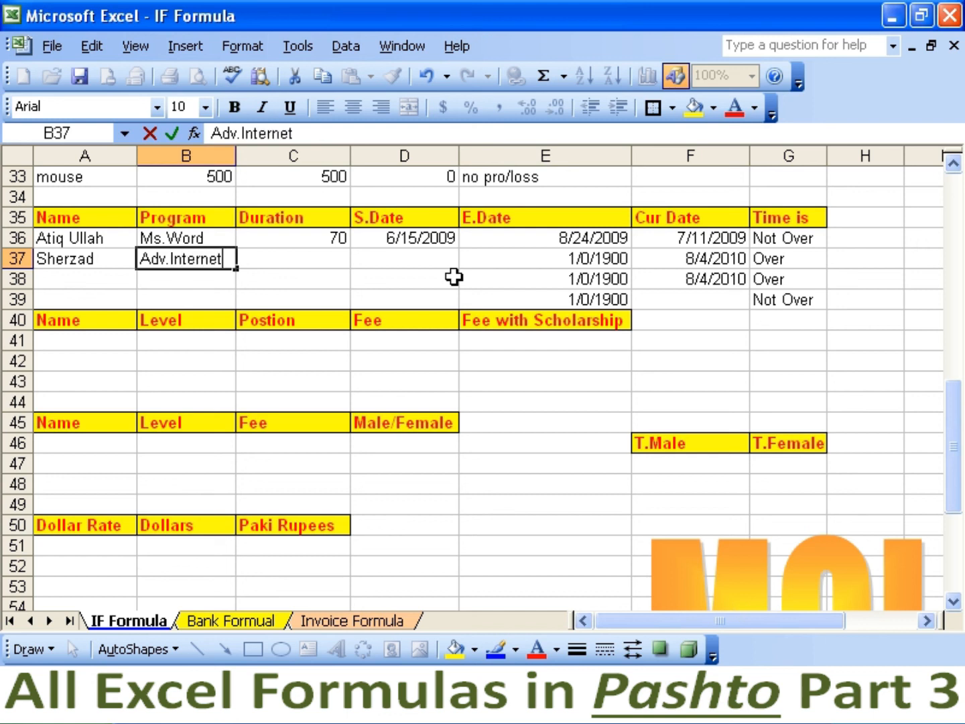
pyautogui.press('Tab')
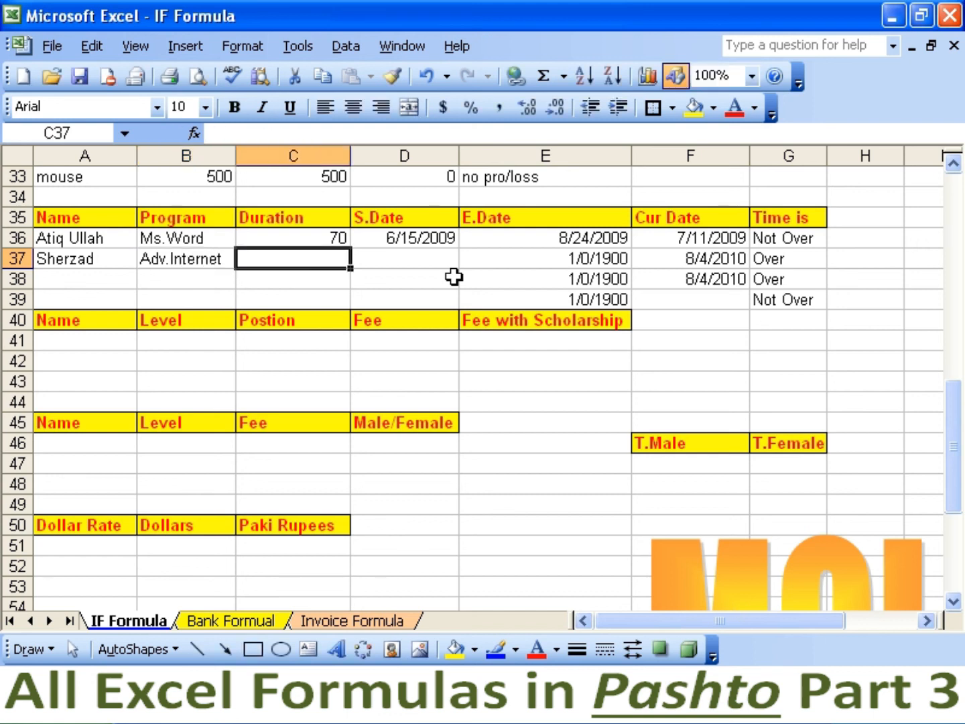
pyautogui.write('60')
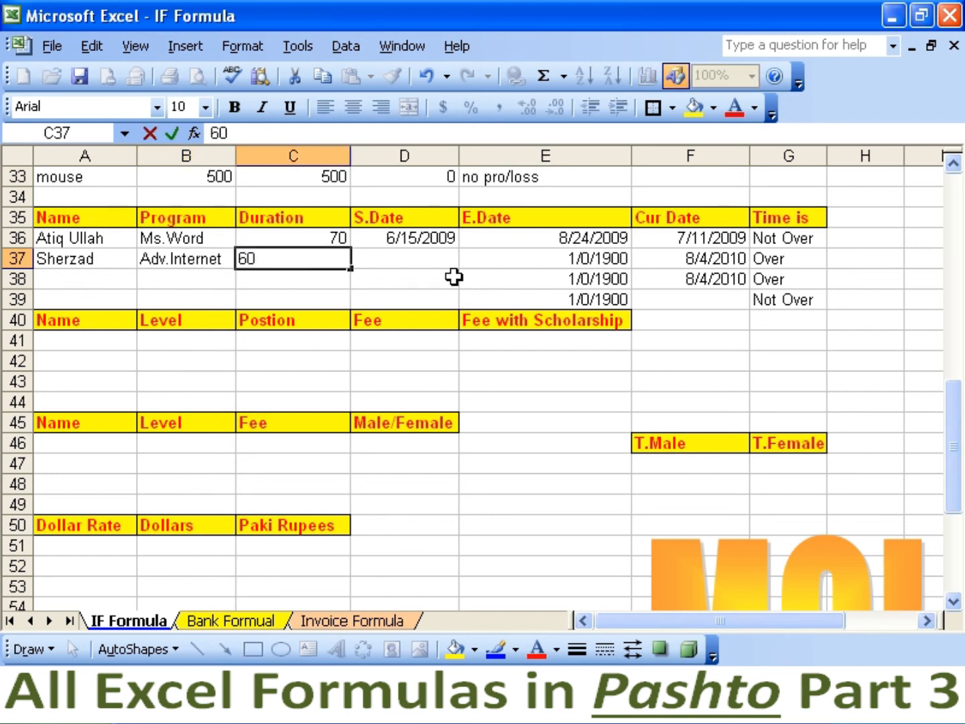
pyautogui.press('Tab')
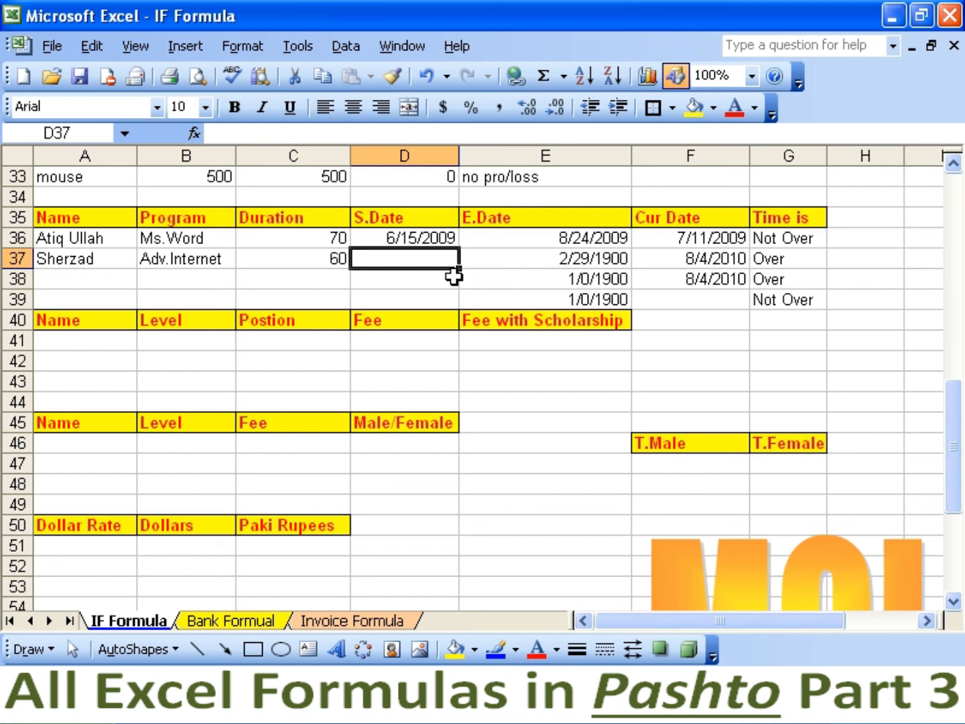
pyautogui.write('6/20')
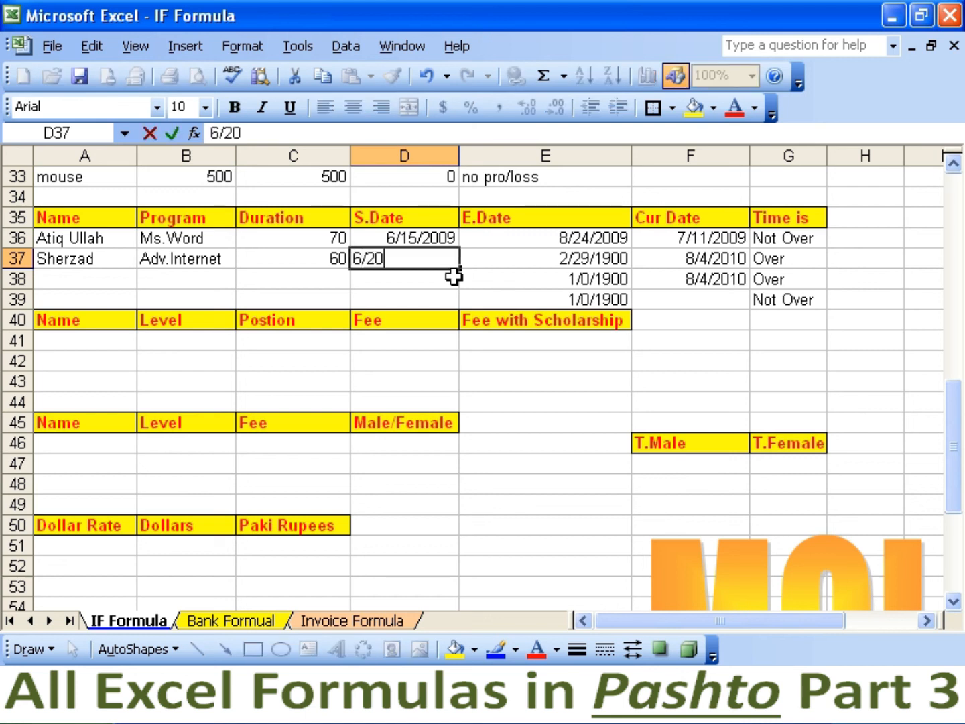
pyautogui.write('/2009')
pyautogui.press('Return')
# Set F37's current date to 7/11/2009 so row 37 ends 8/19/2009 with status Not Over.
pyautogui.press('Up')
pyautogui.press('Right')
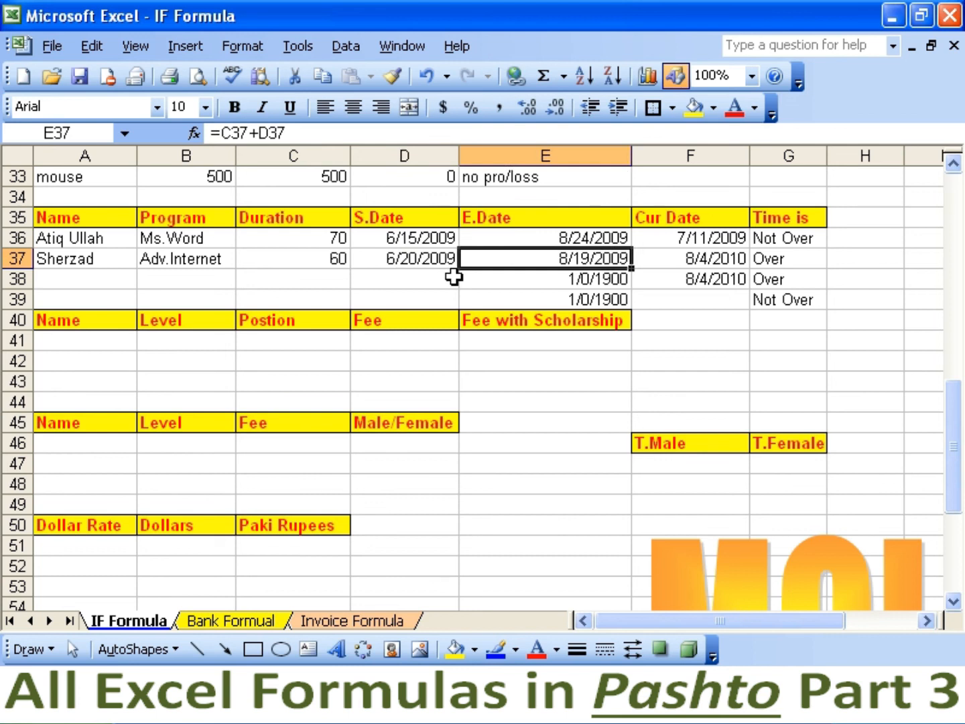
pyautogui.press('Right')
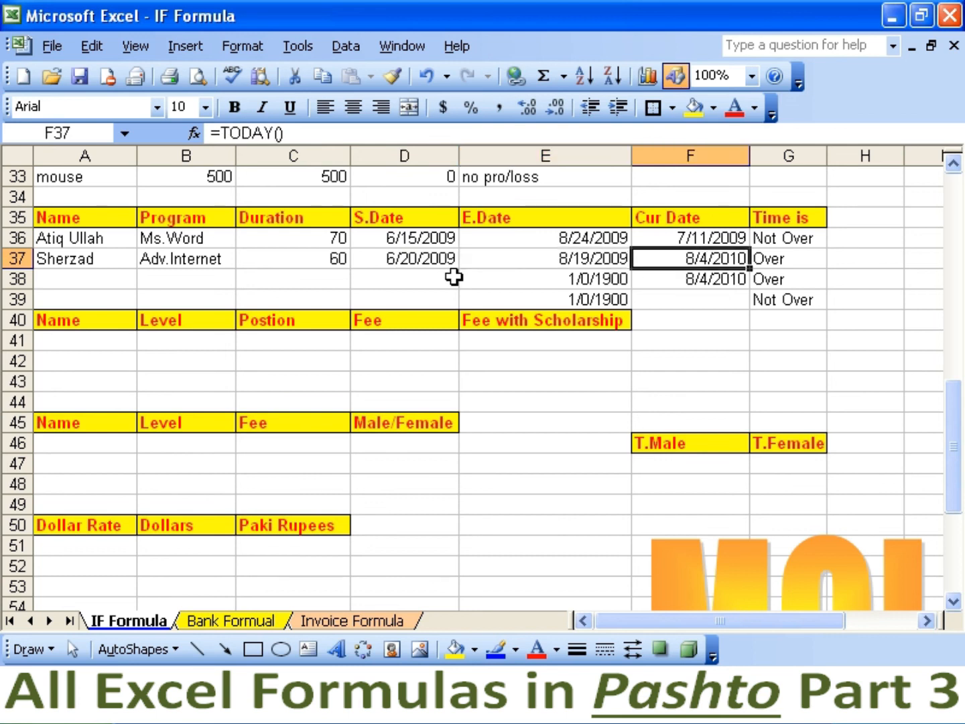
pyautogui.write('7/11')
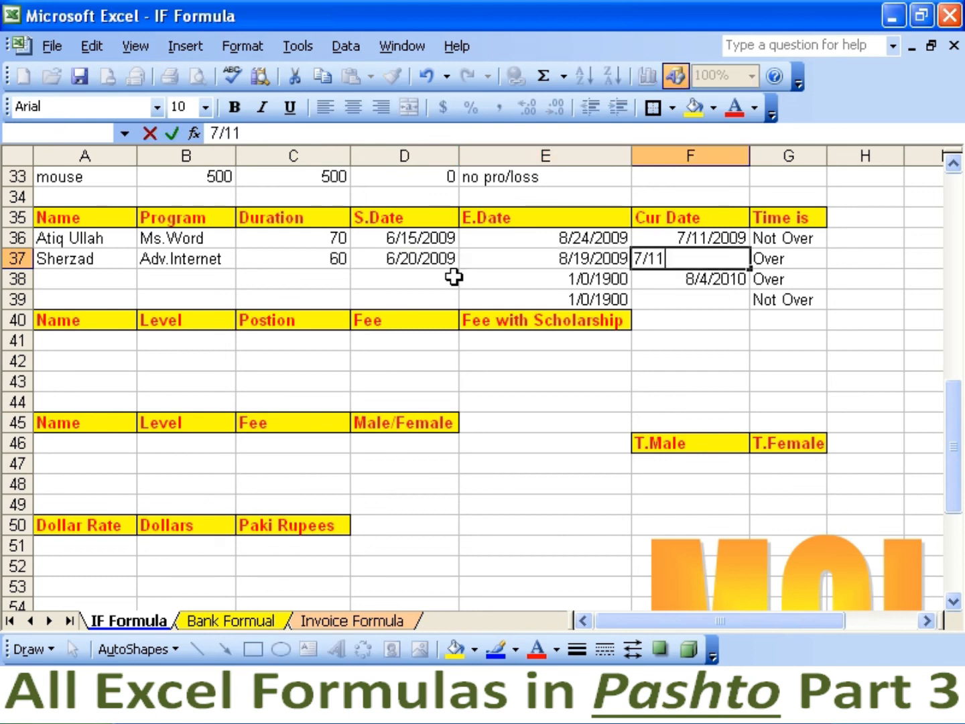
pyautogui.write('/2009')
pyautogui.press('Return')
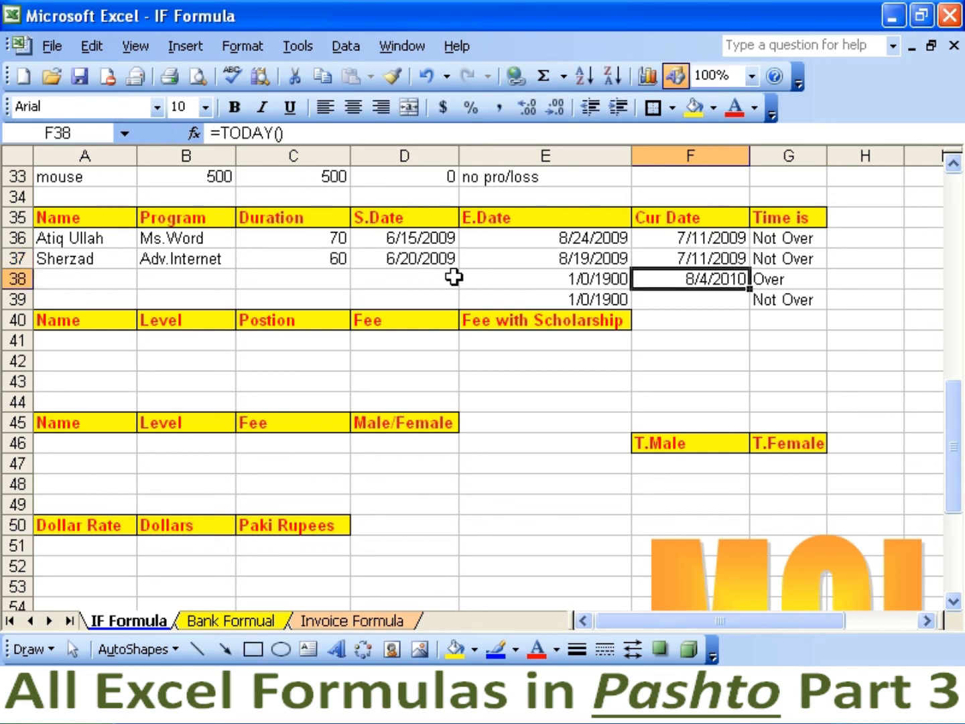
pyautogui.press('Up')
pyautogui.press('Right')
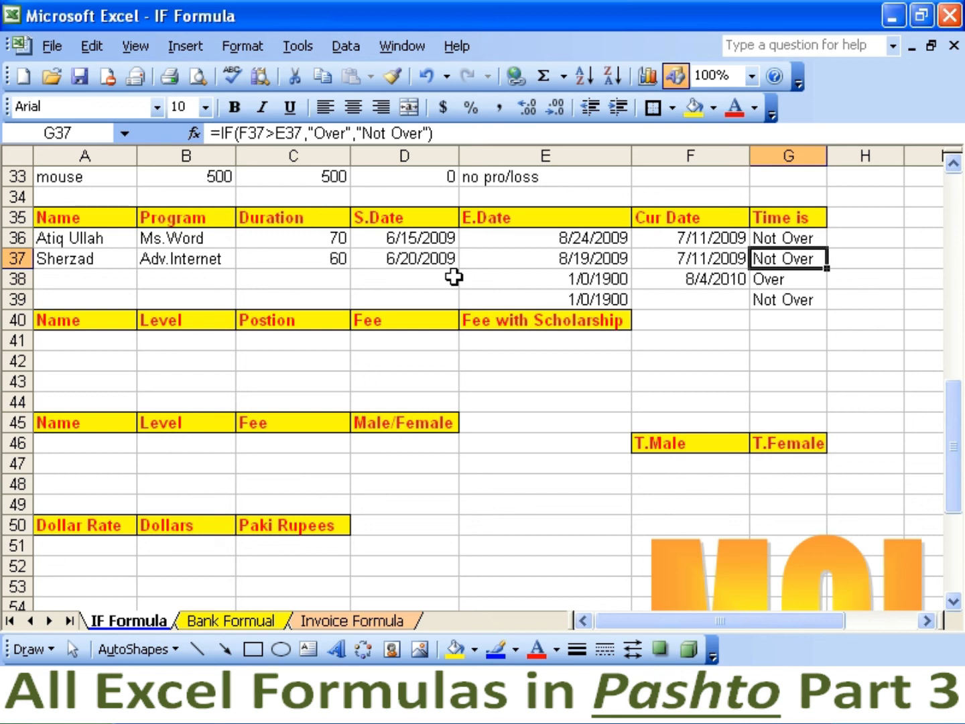
pyautogui.press('Down')
pyautogui.press('Left')
pyautogui.press('Left')
pyautogui.press('Left')
pyautogui.press('Right')
pyautogui.press('Right')
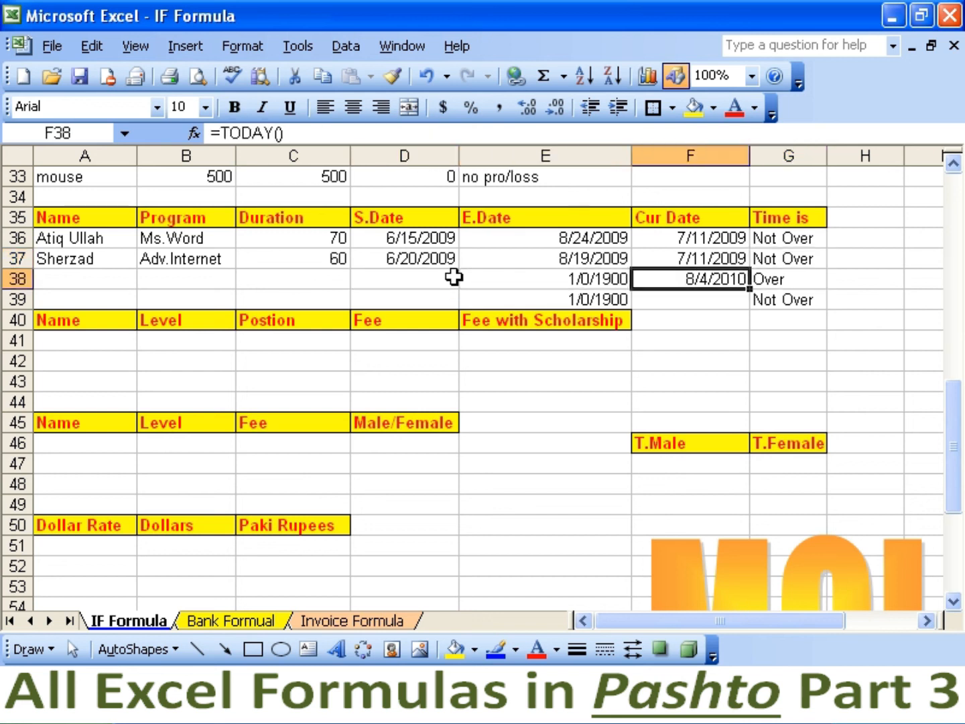
pyautogui.press('Right')
pyautogui.press('Left')
pyautogui.press('Left')
pyautogui.press('Left')
pyautogui.press('Left')
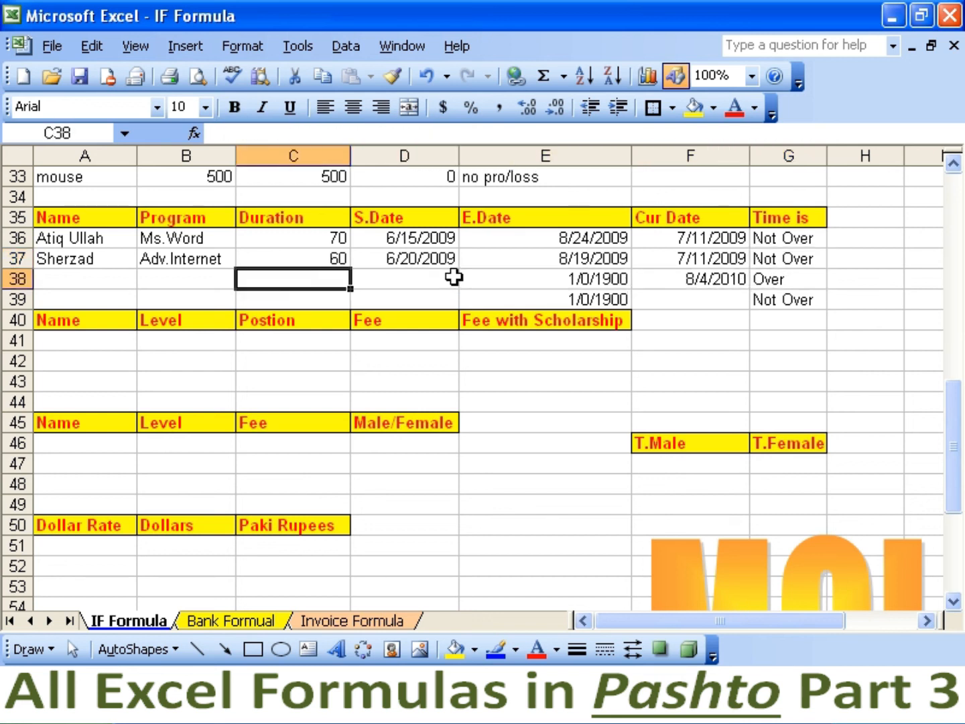
pyautogui.press('Left')
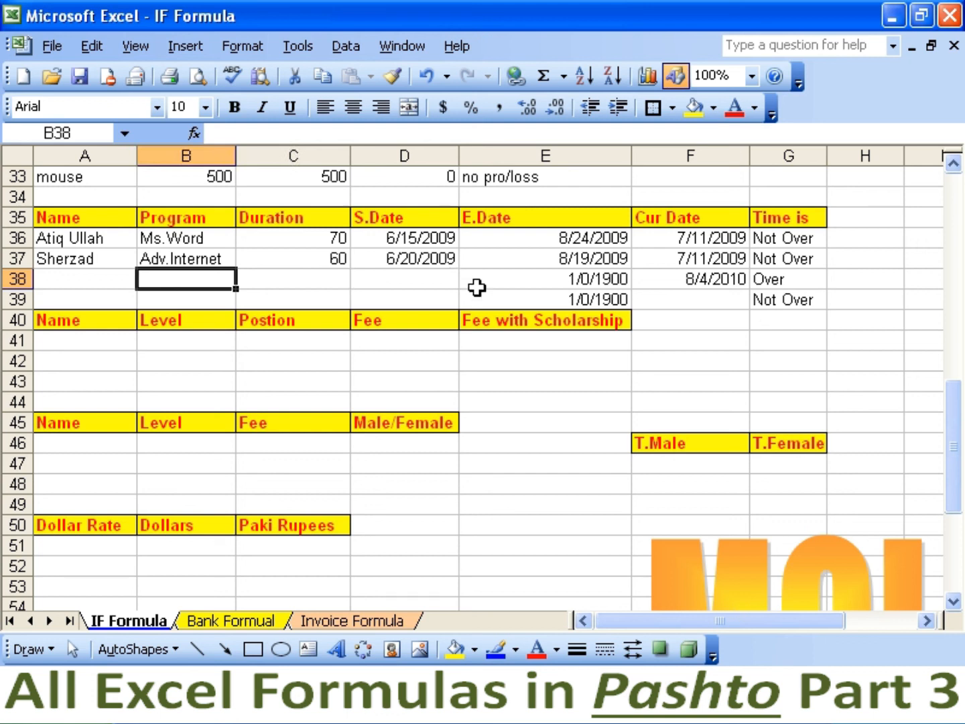